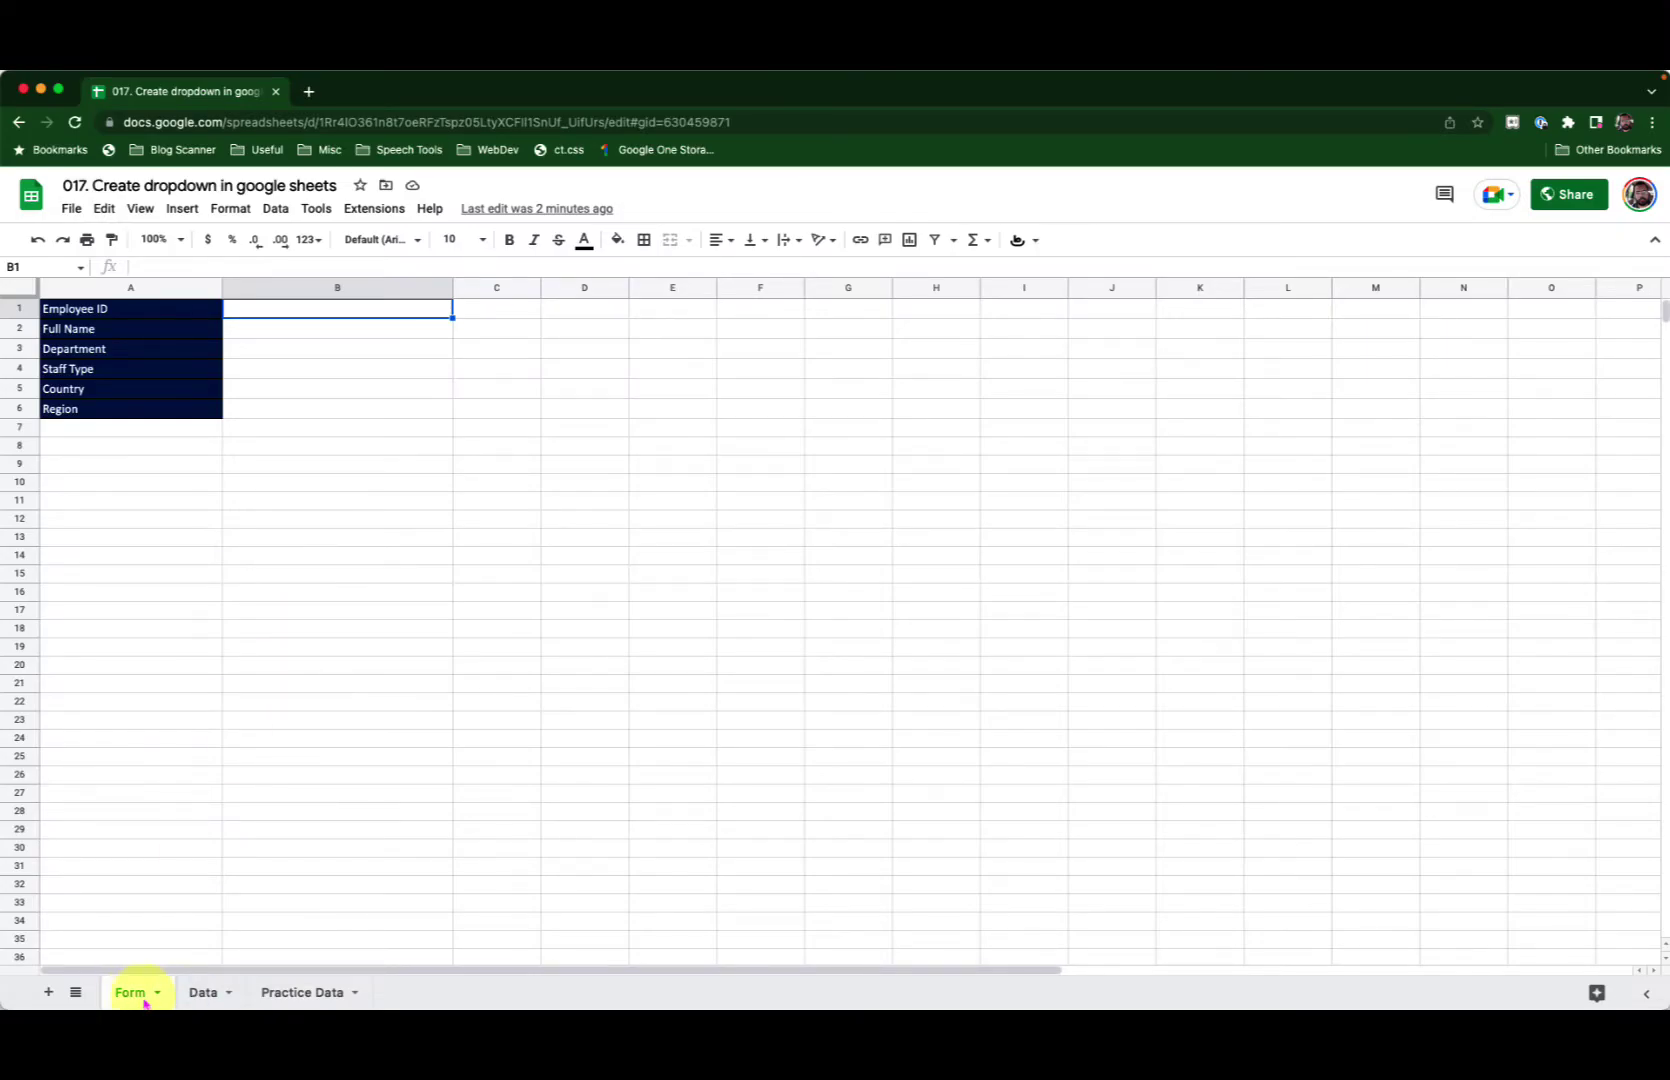
- Review the employee tables on the Data and Practice Data sheets, then select Form!B1
click(200, 992)
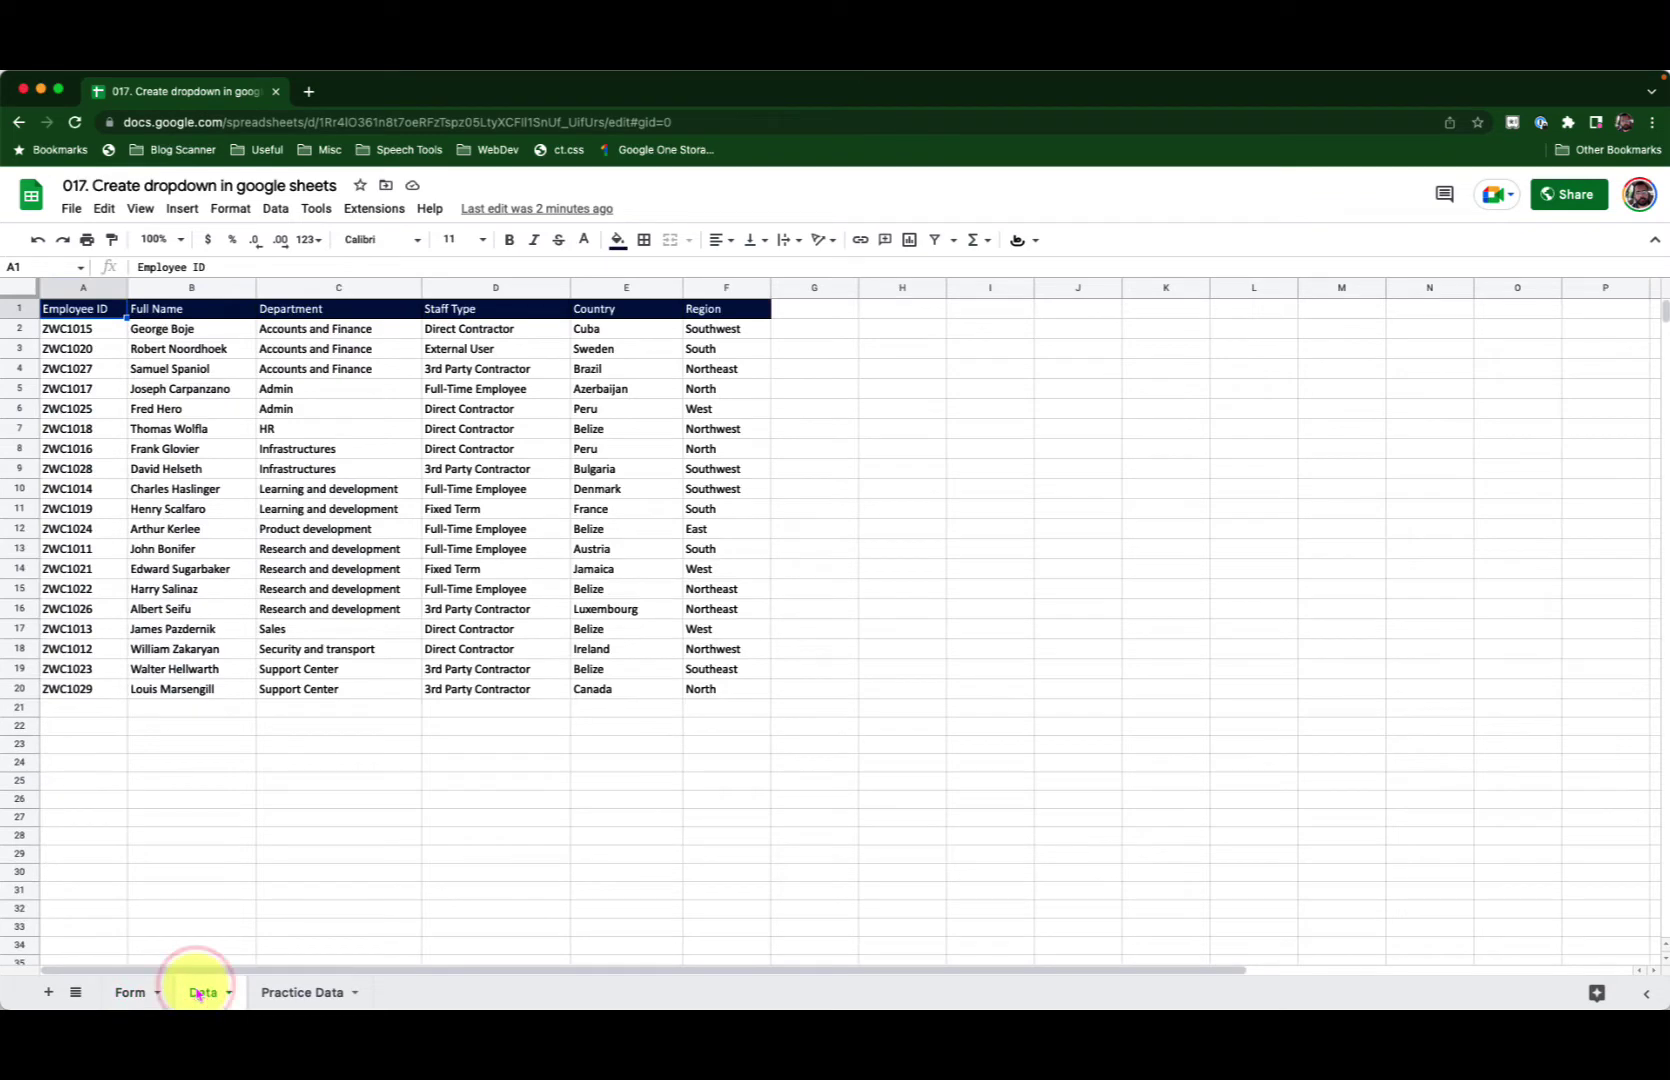
click(302, 993)
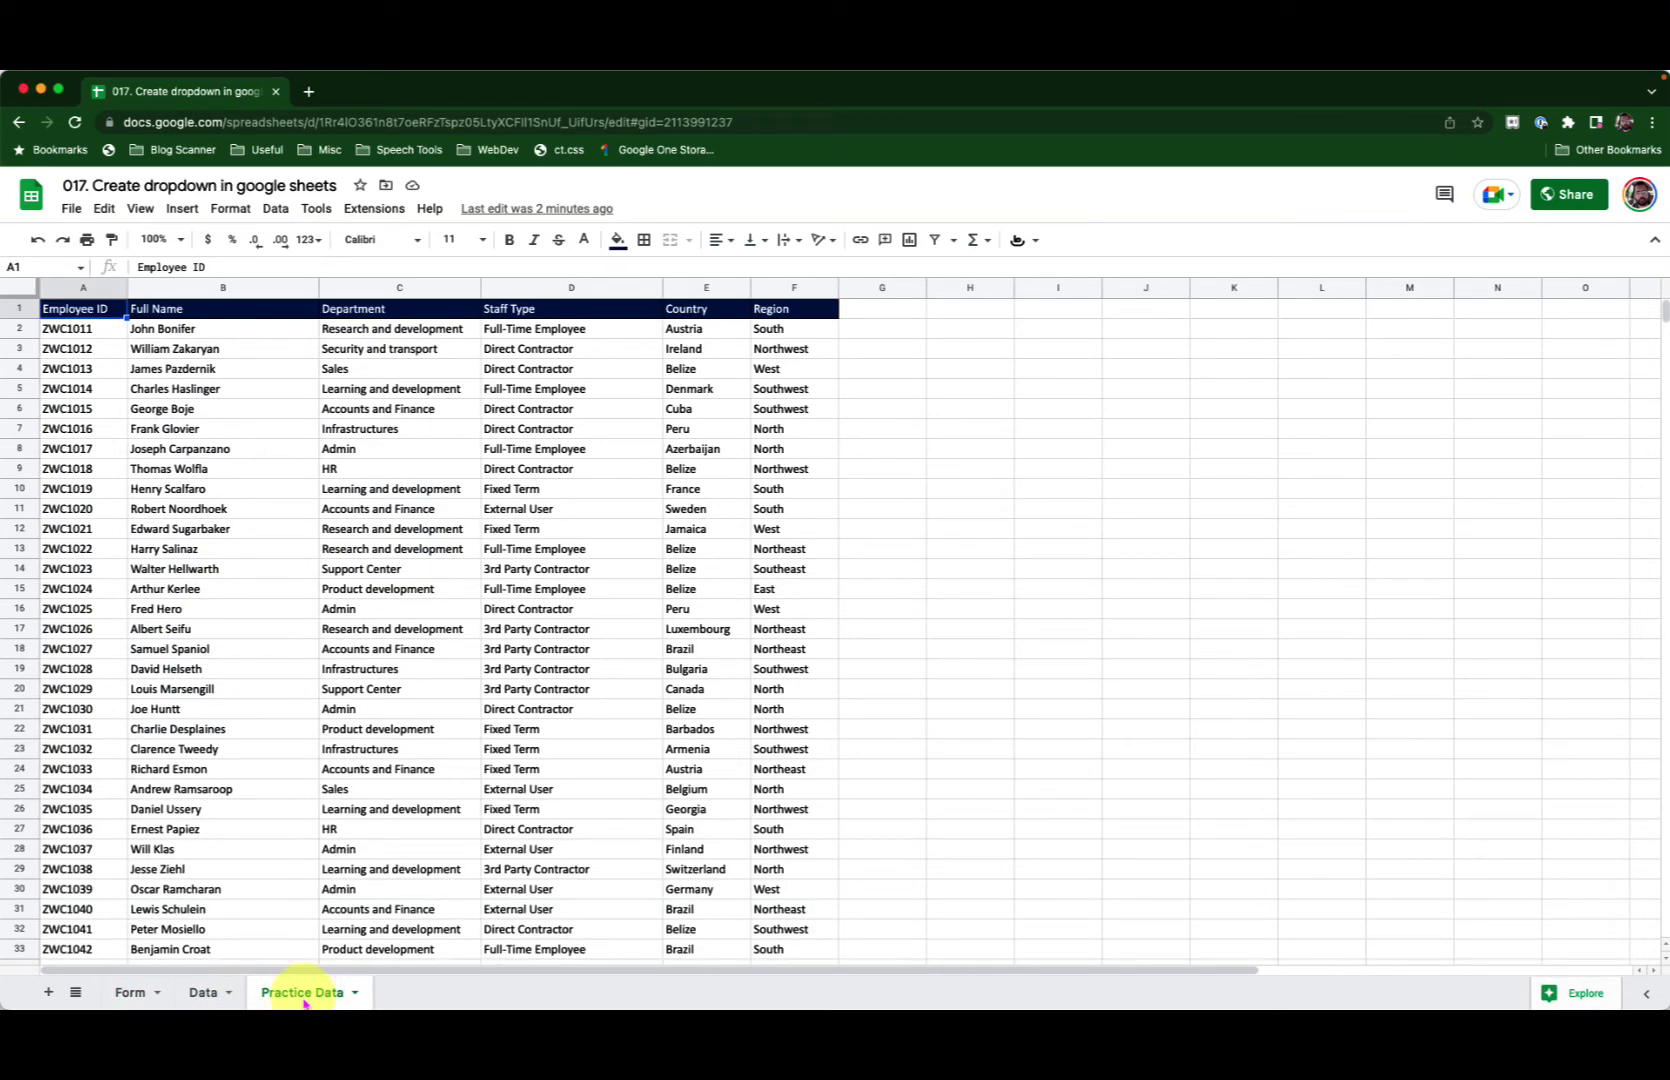
key(ctrl+shift+Page_Up)
key(ctrl+shift+Page_Up)
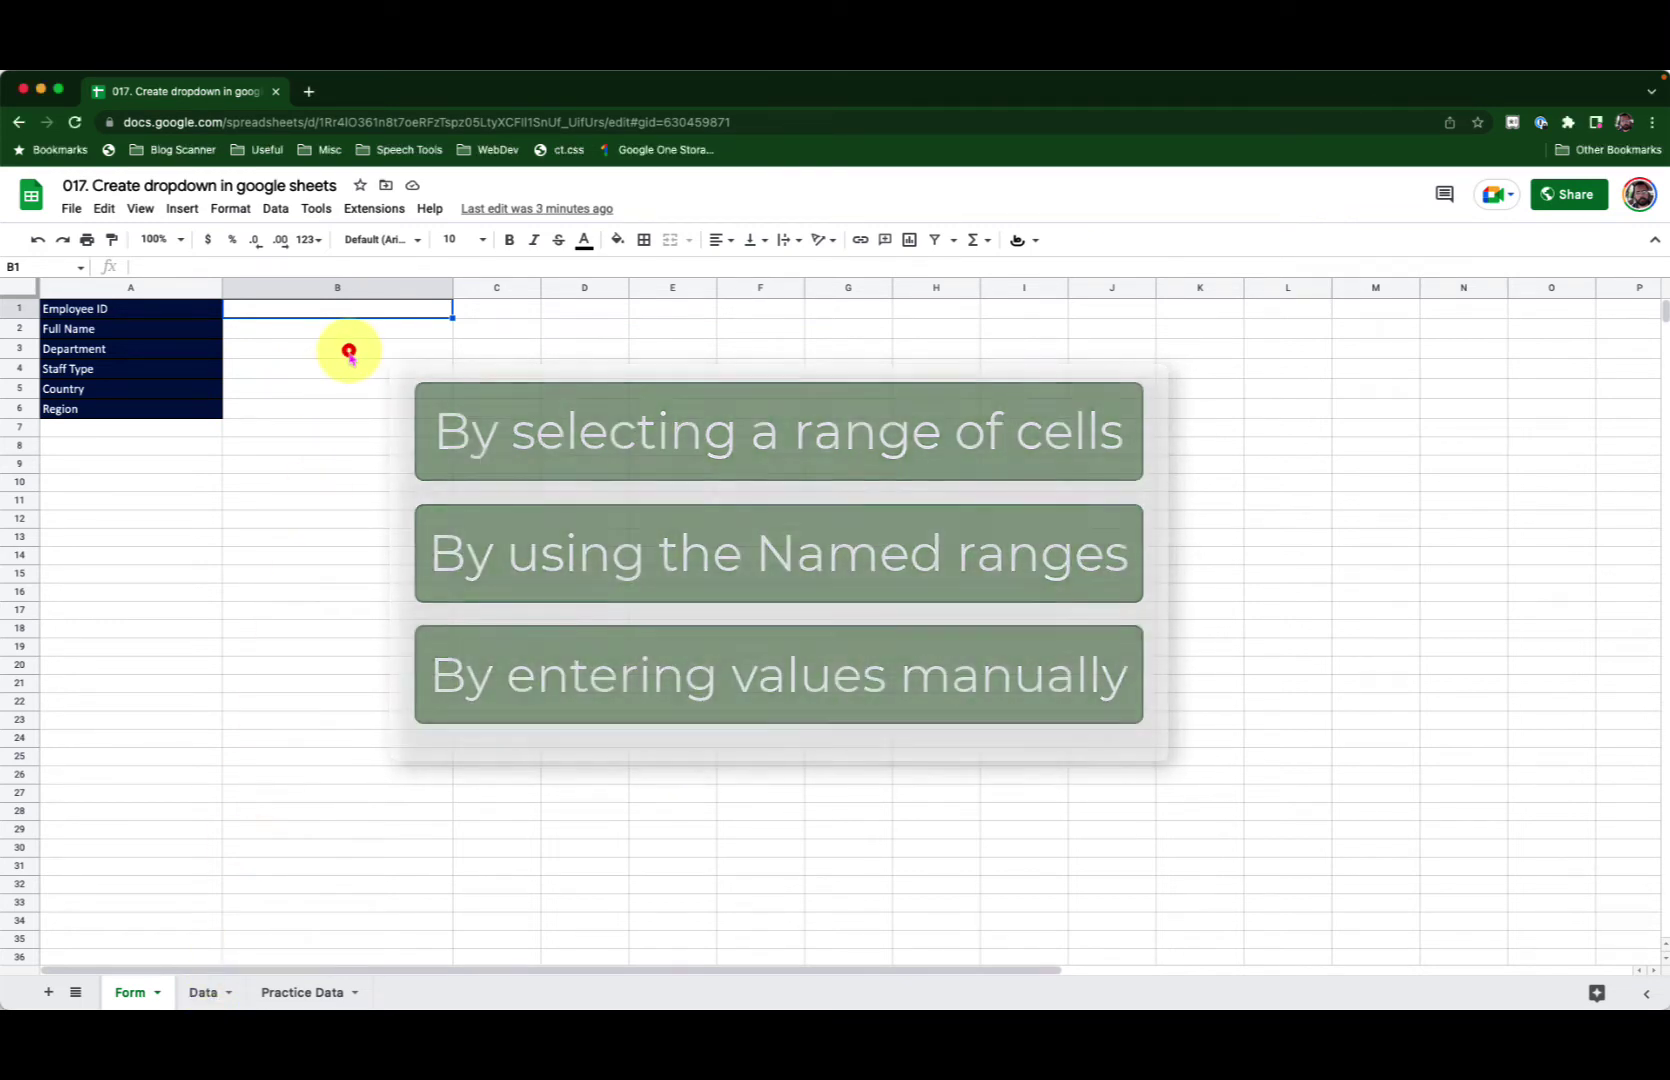
click(331, 309)
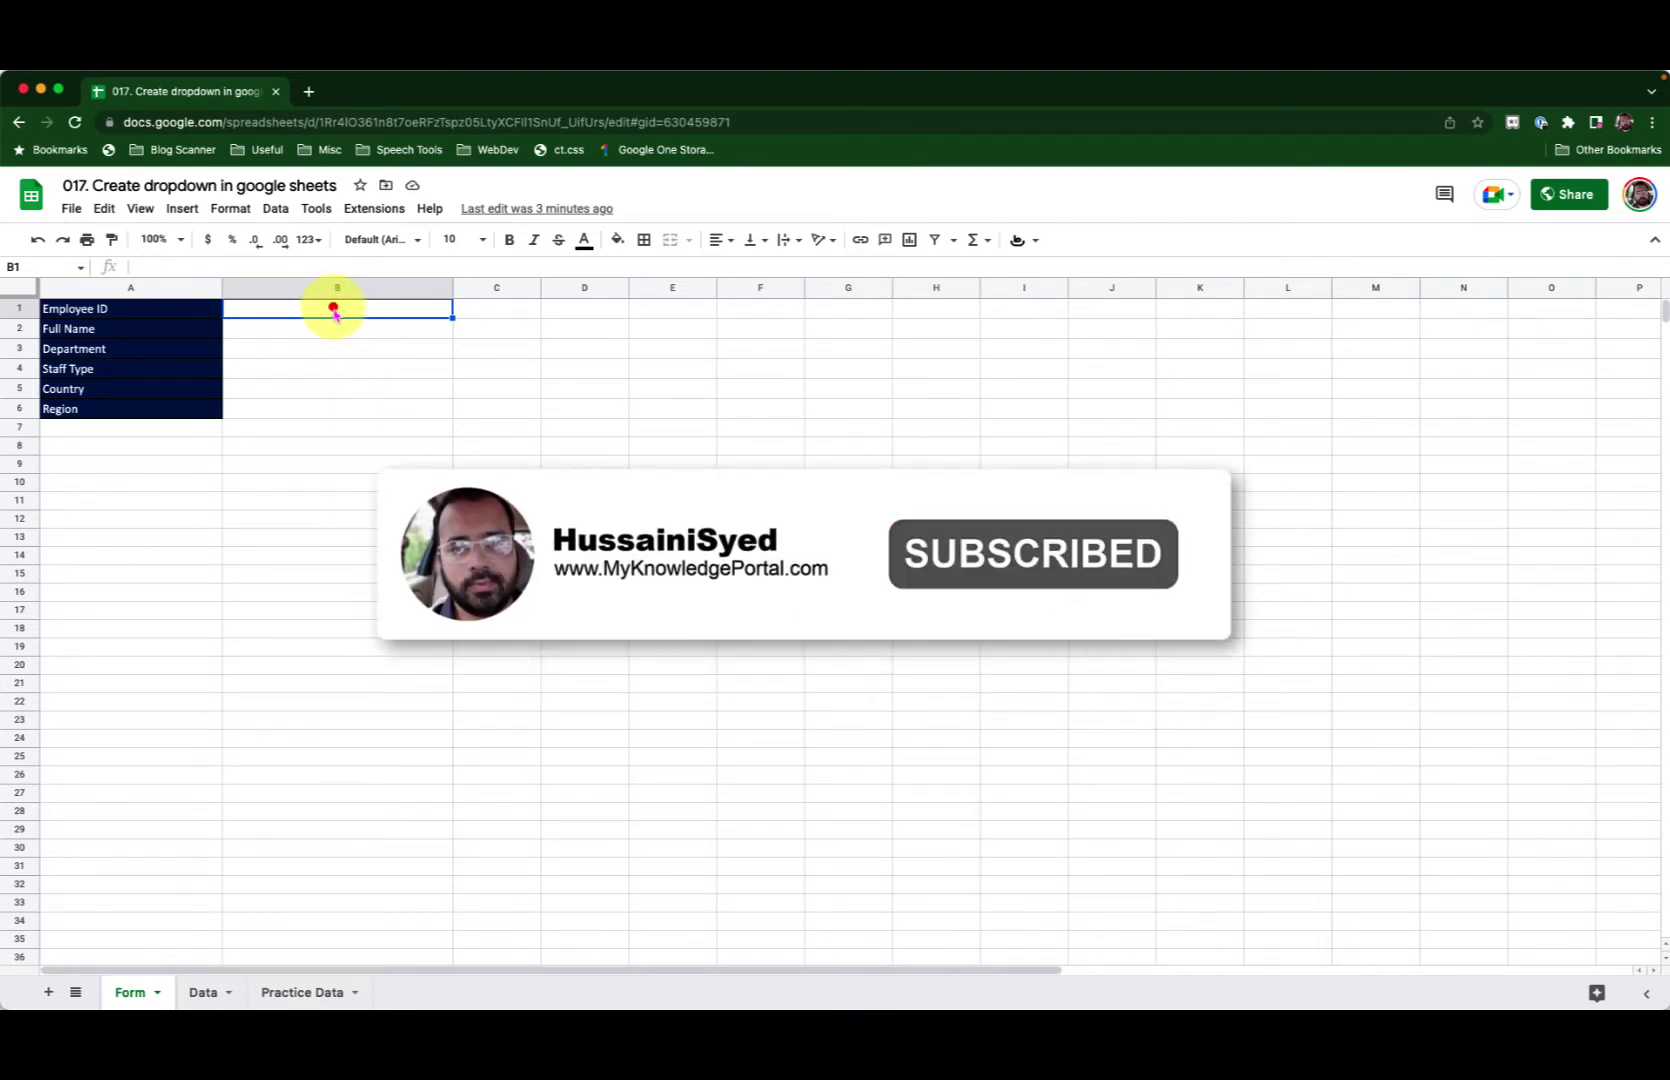
click(335, 315)
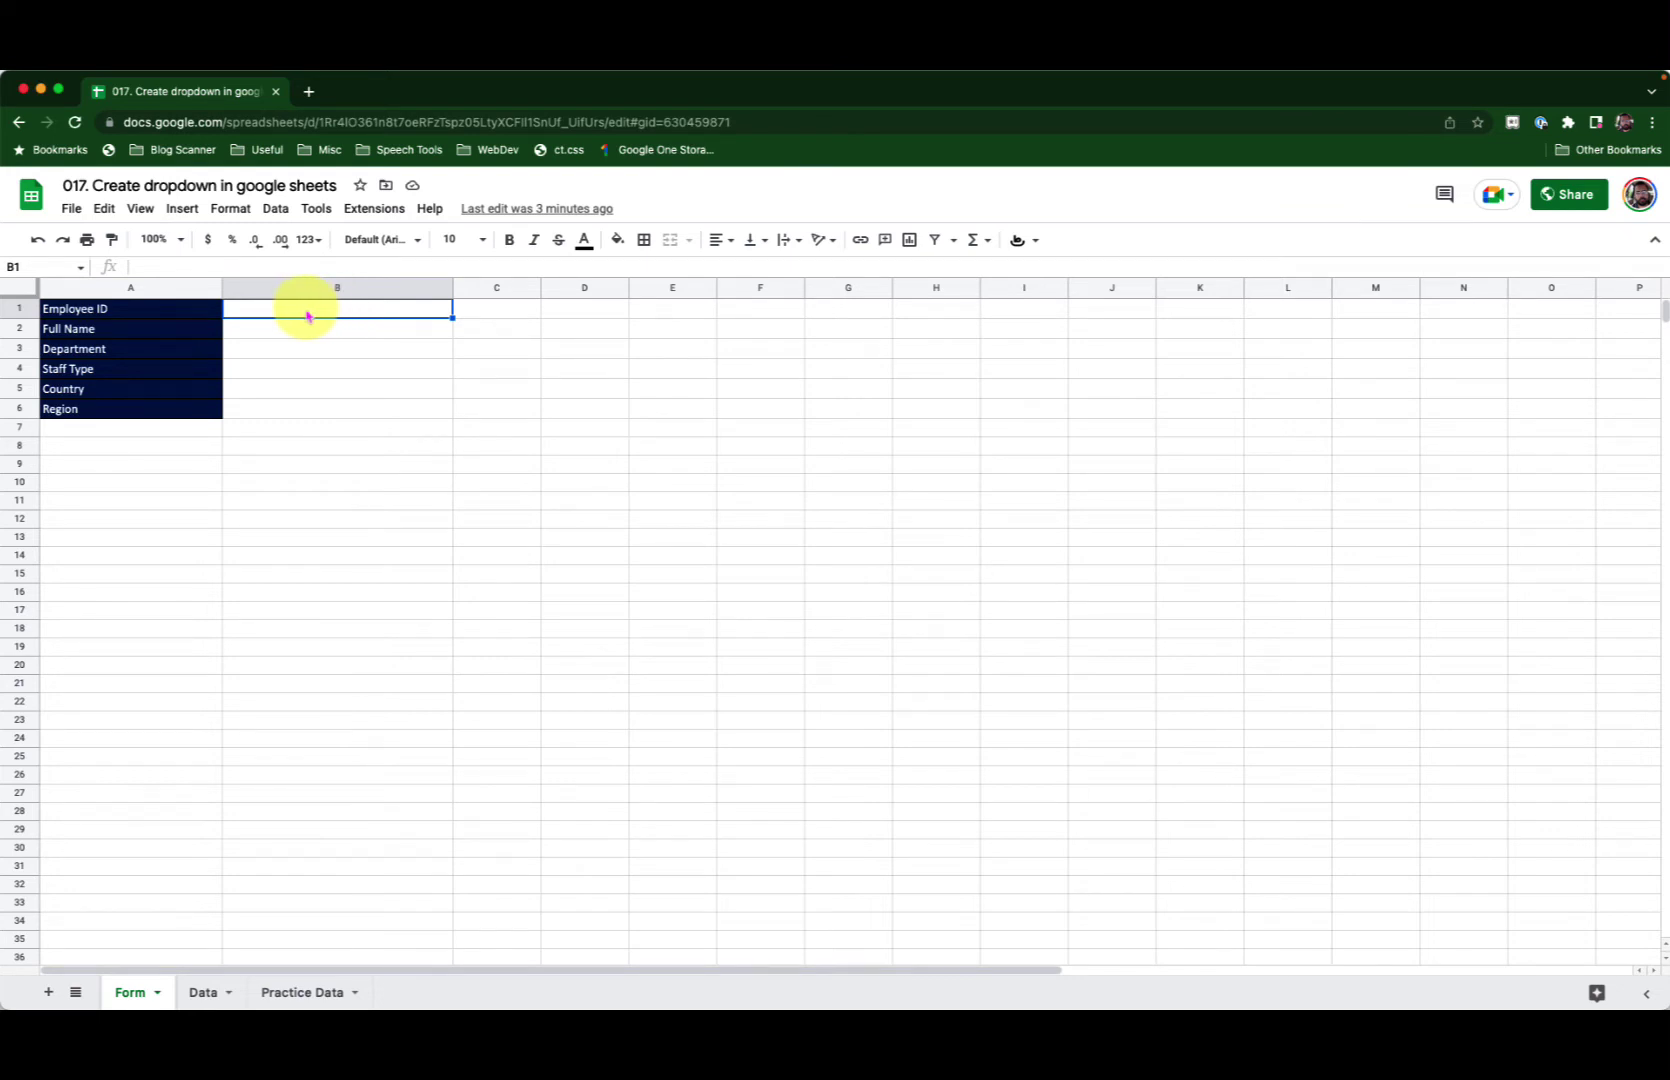
- Open data validation for B1, keeping 'List from a range' as the criteria
click(276, 208)
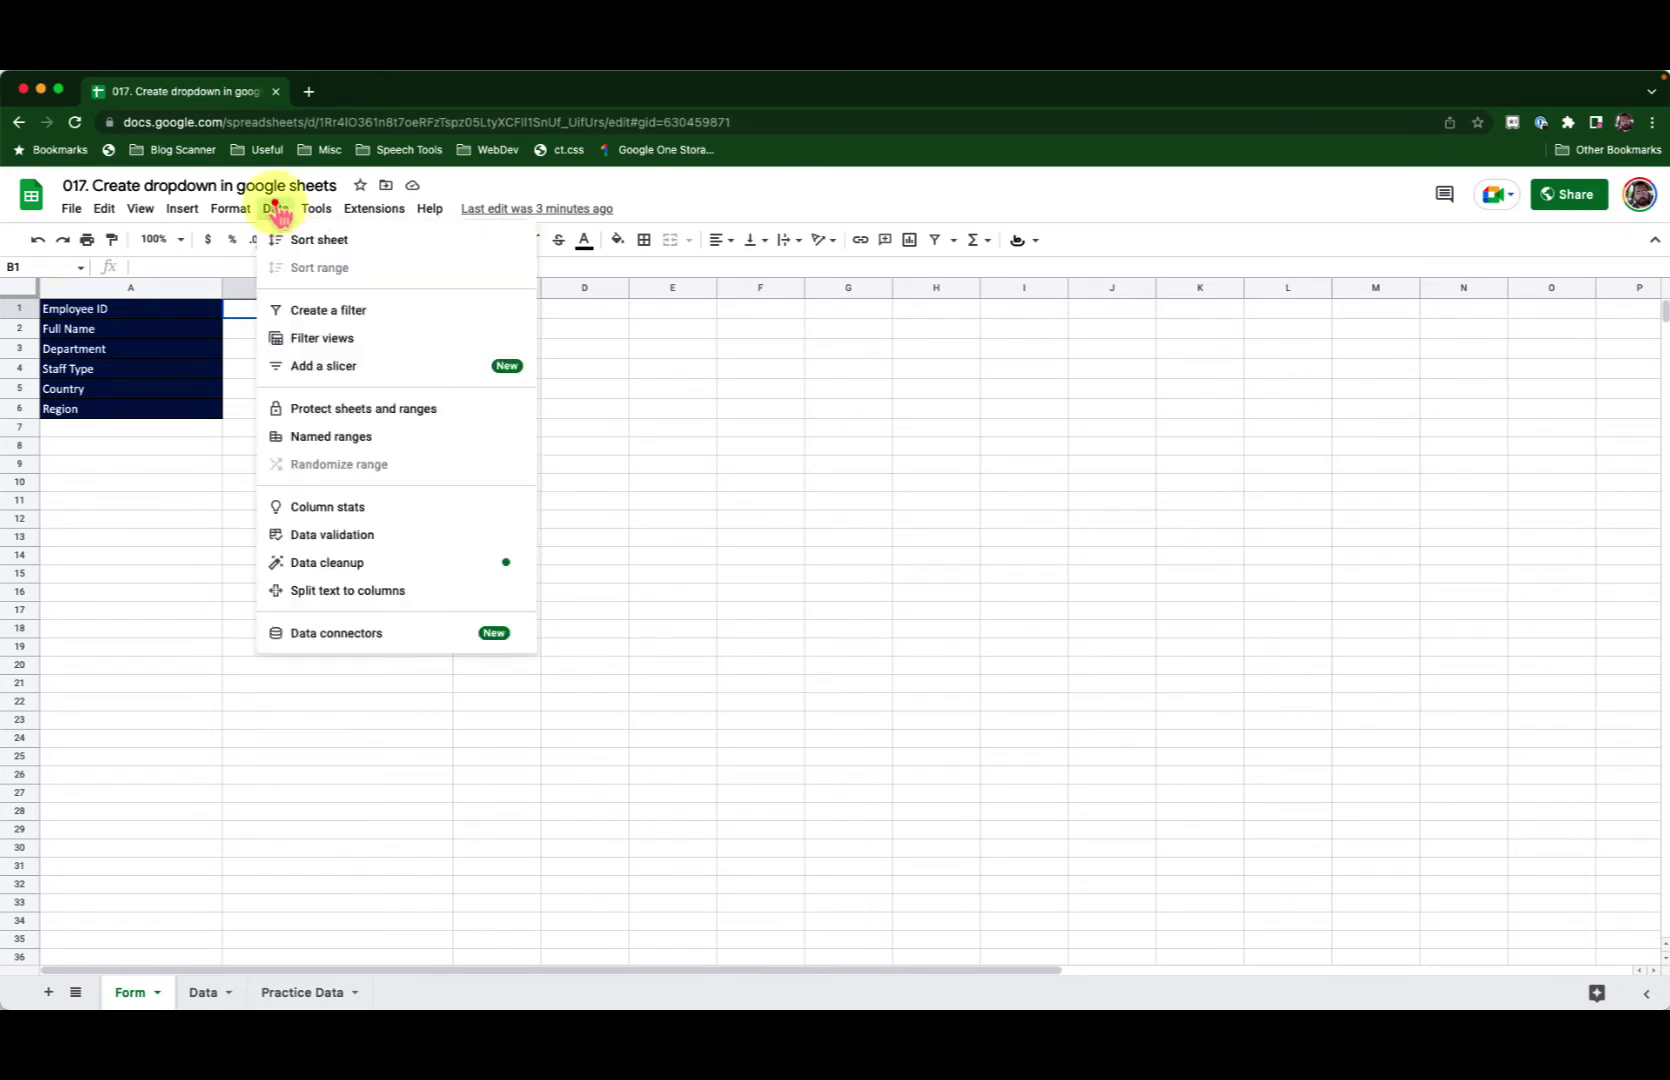
click(366, 538)
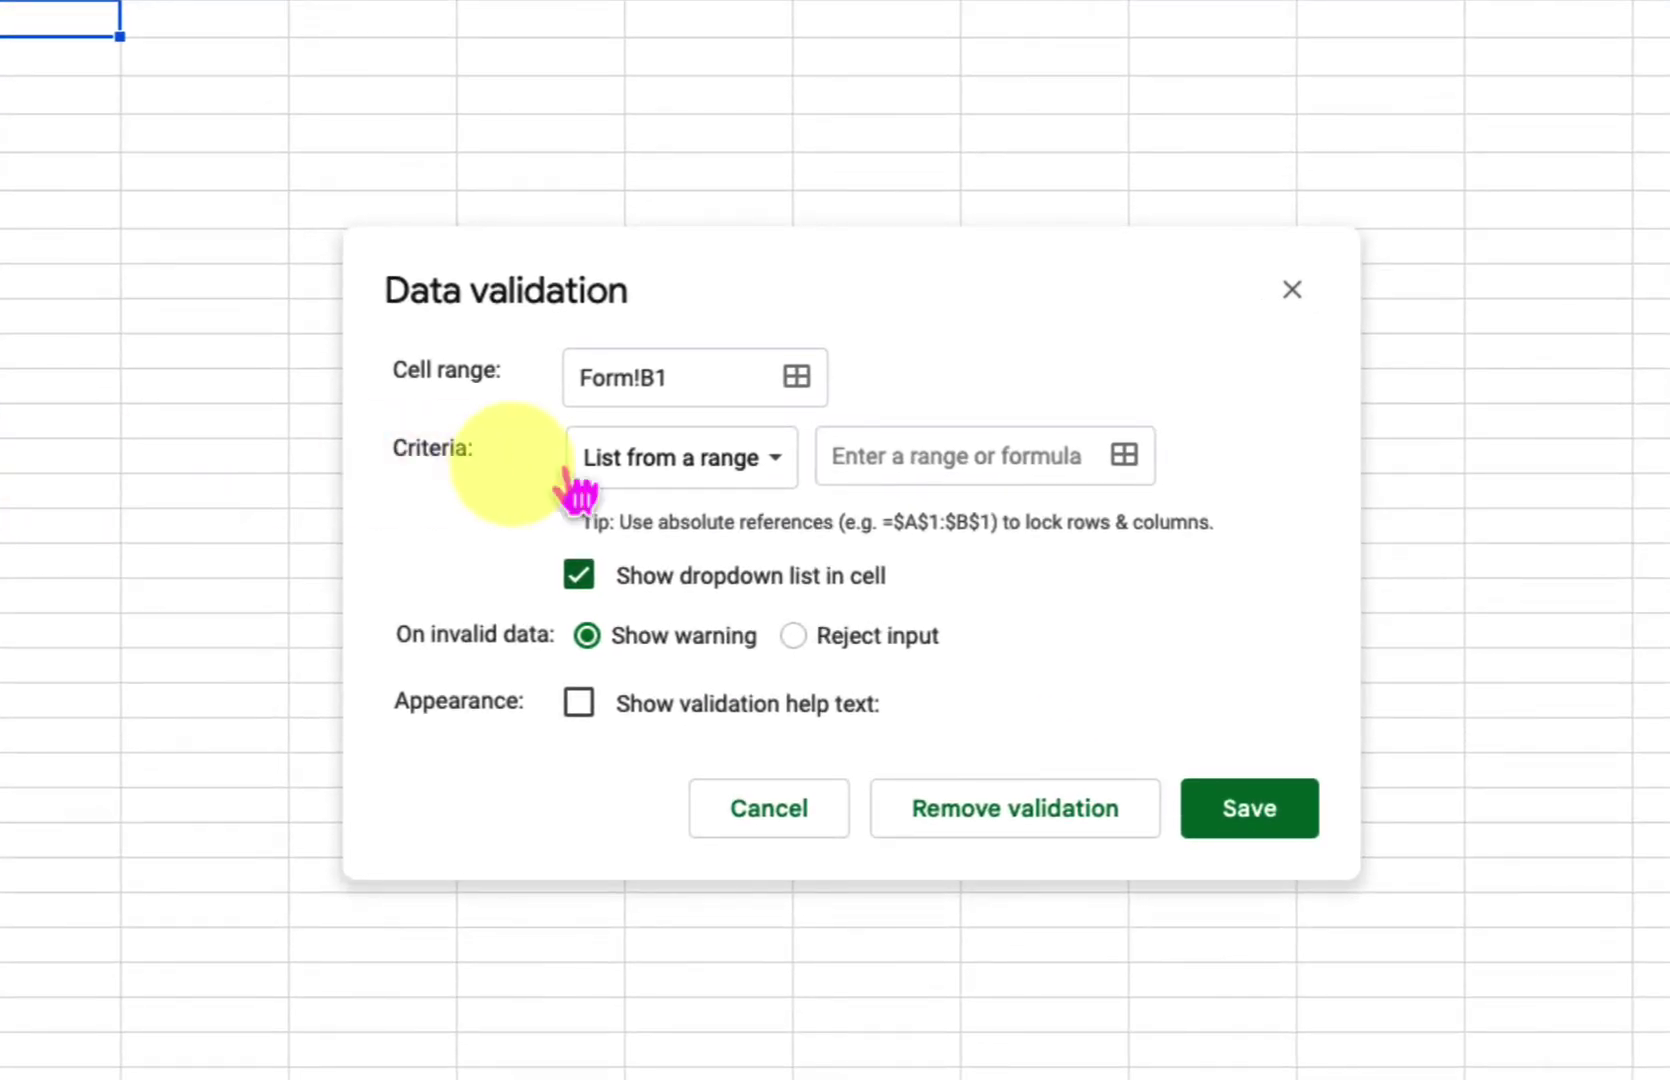
click(682, 460)
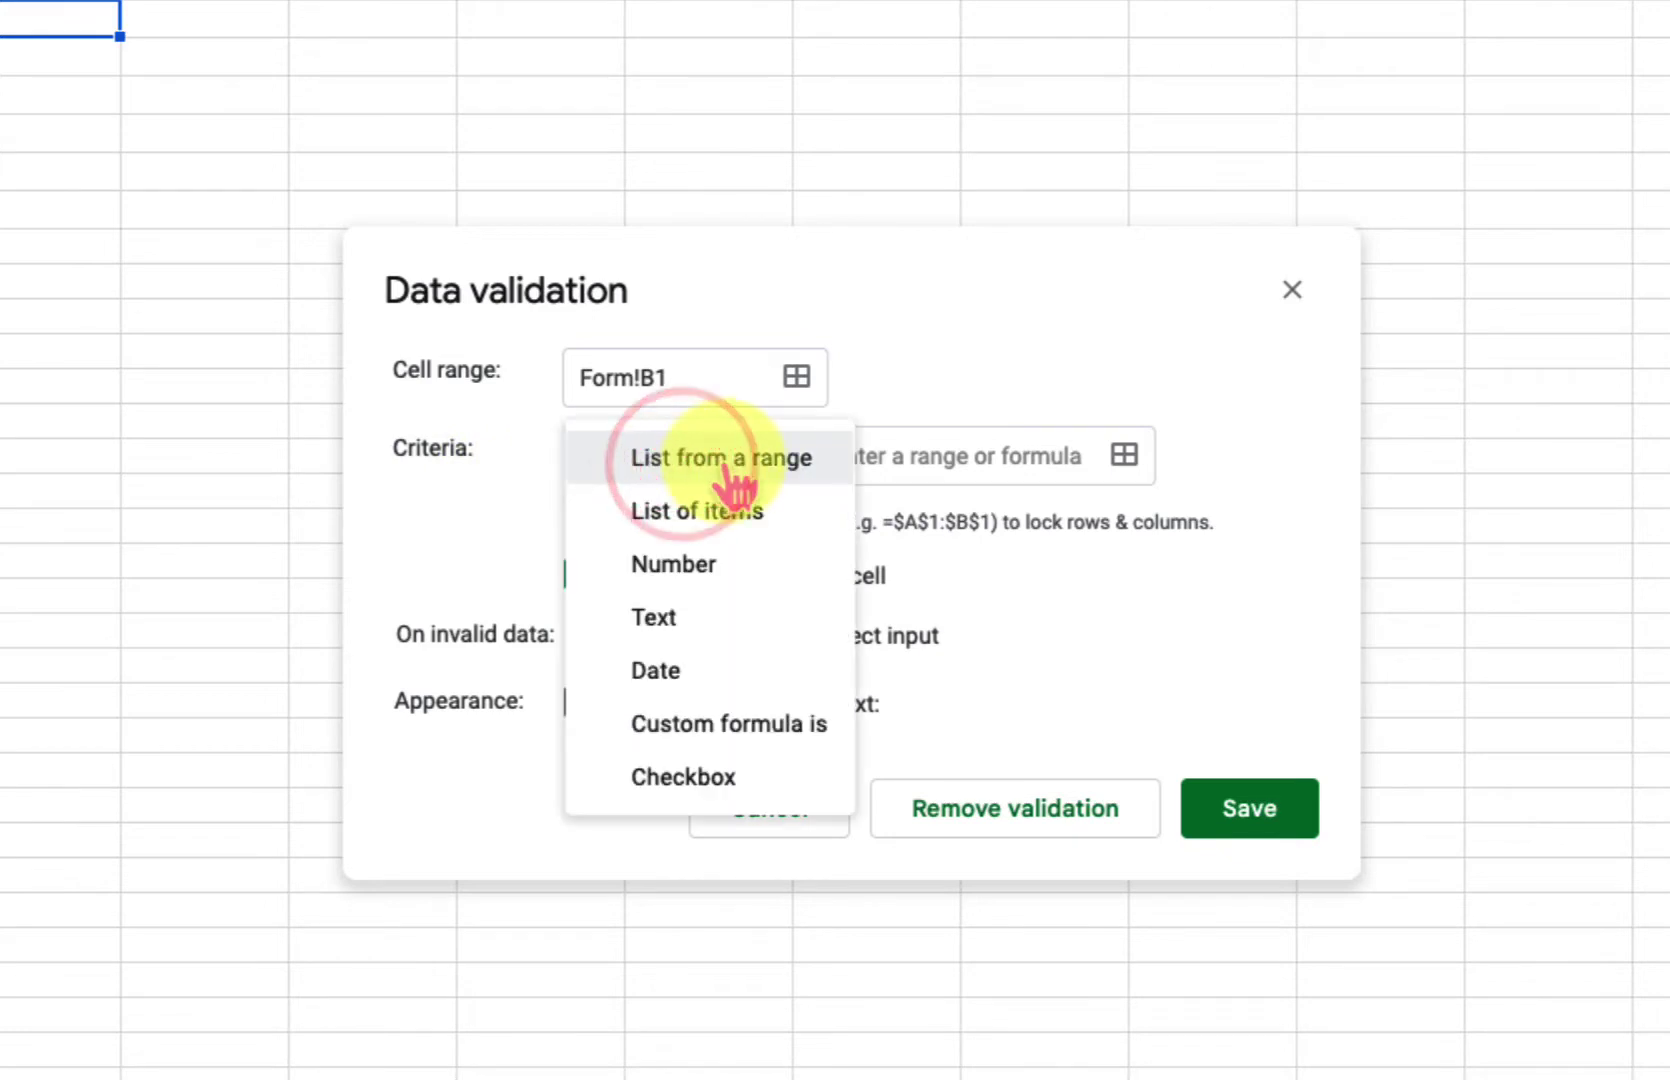
click(725, 458)
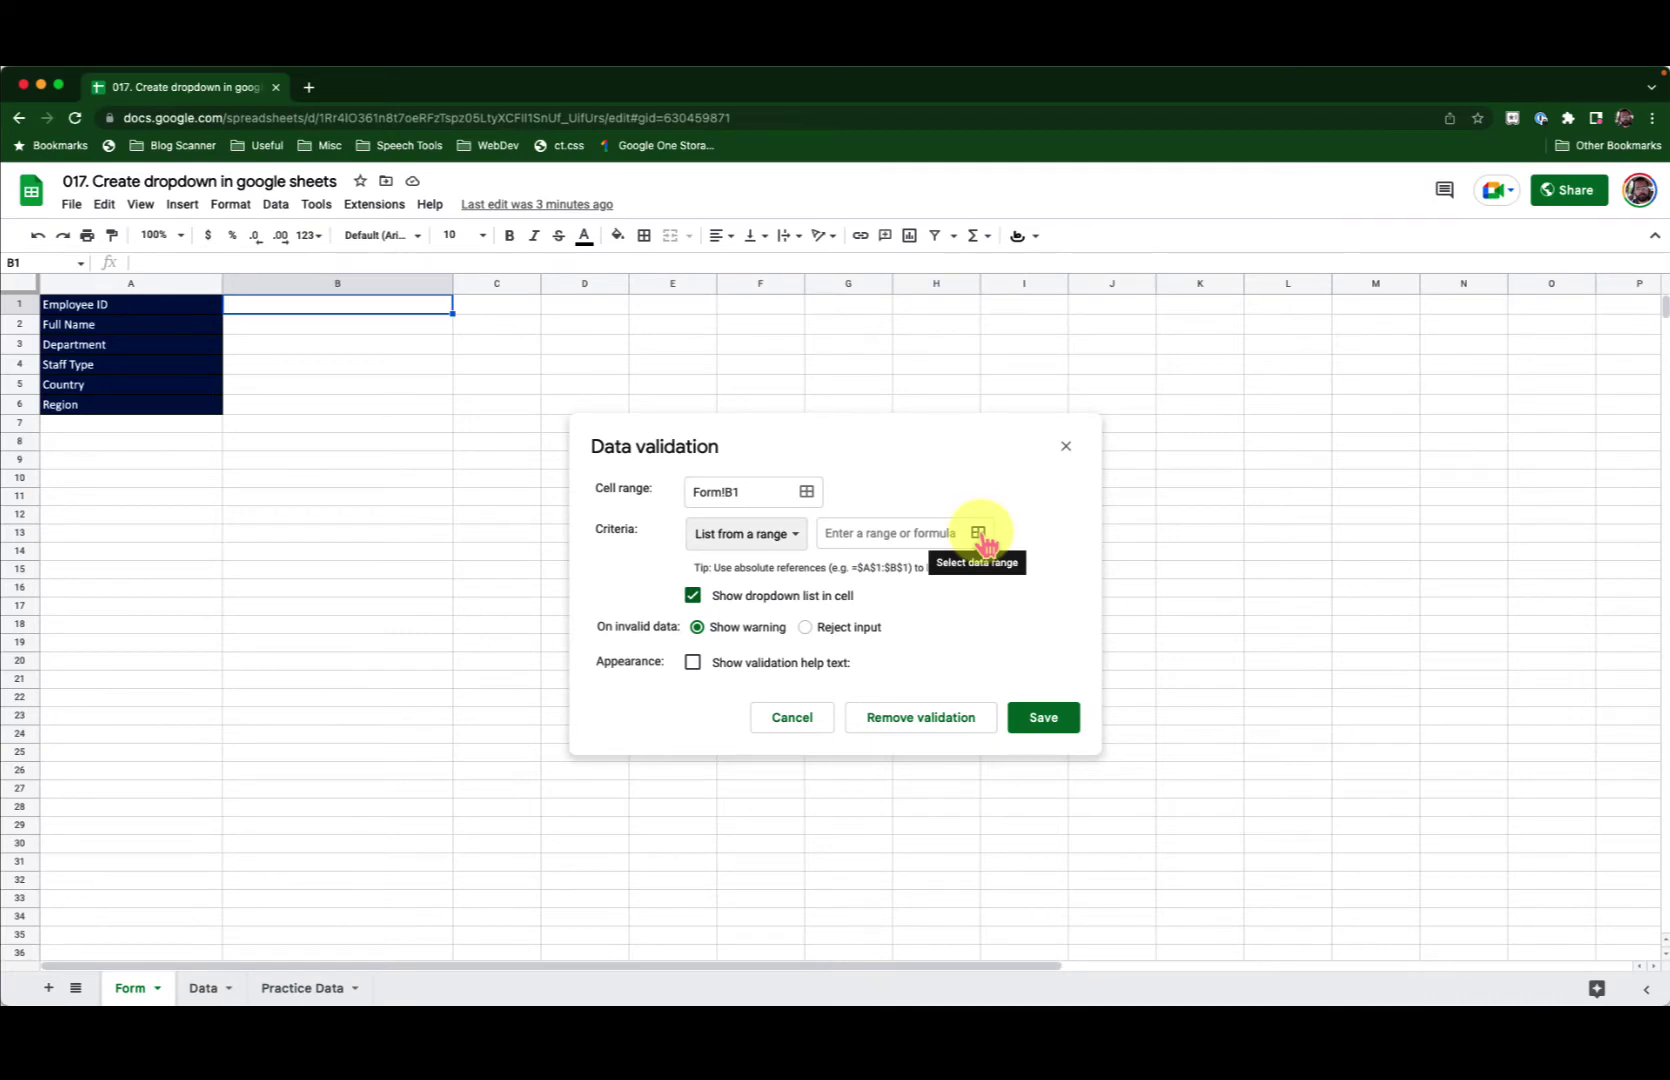
- Point B1's list source at the employee IDs in Data!A2:A20 and save the rule
click(979, 535)
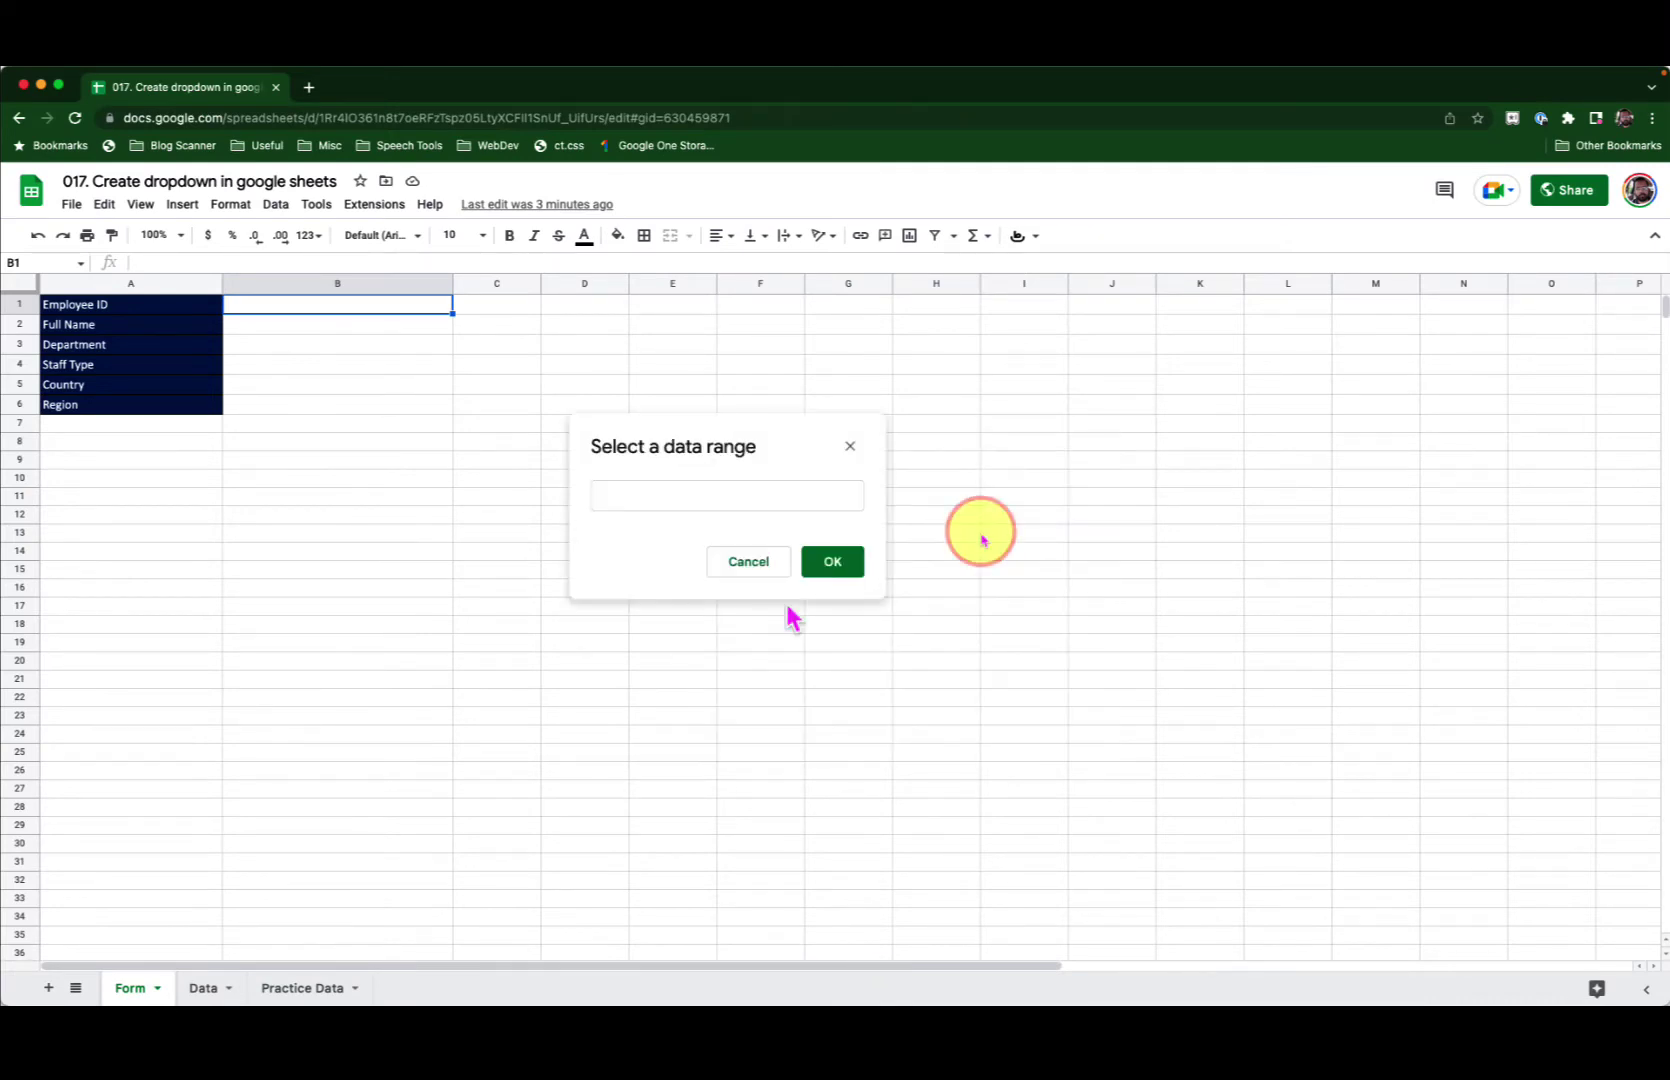
click(209, 988)
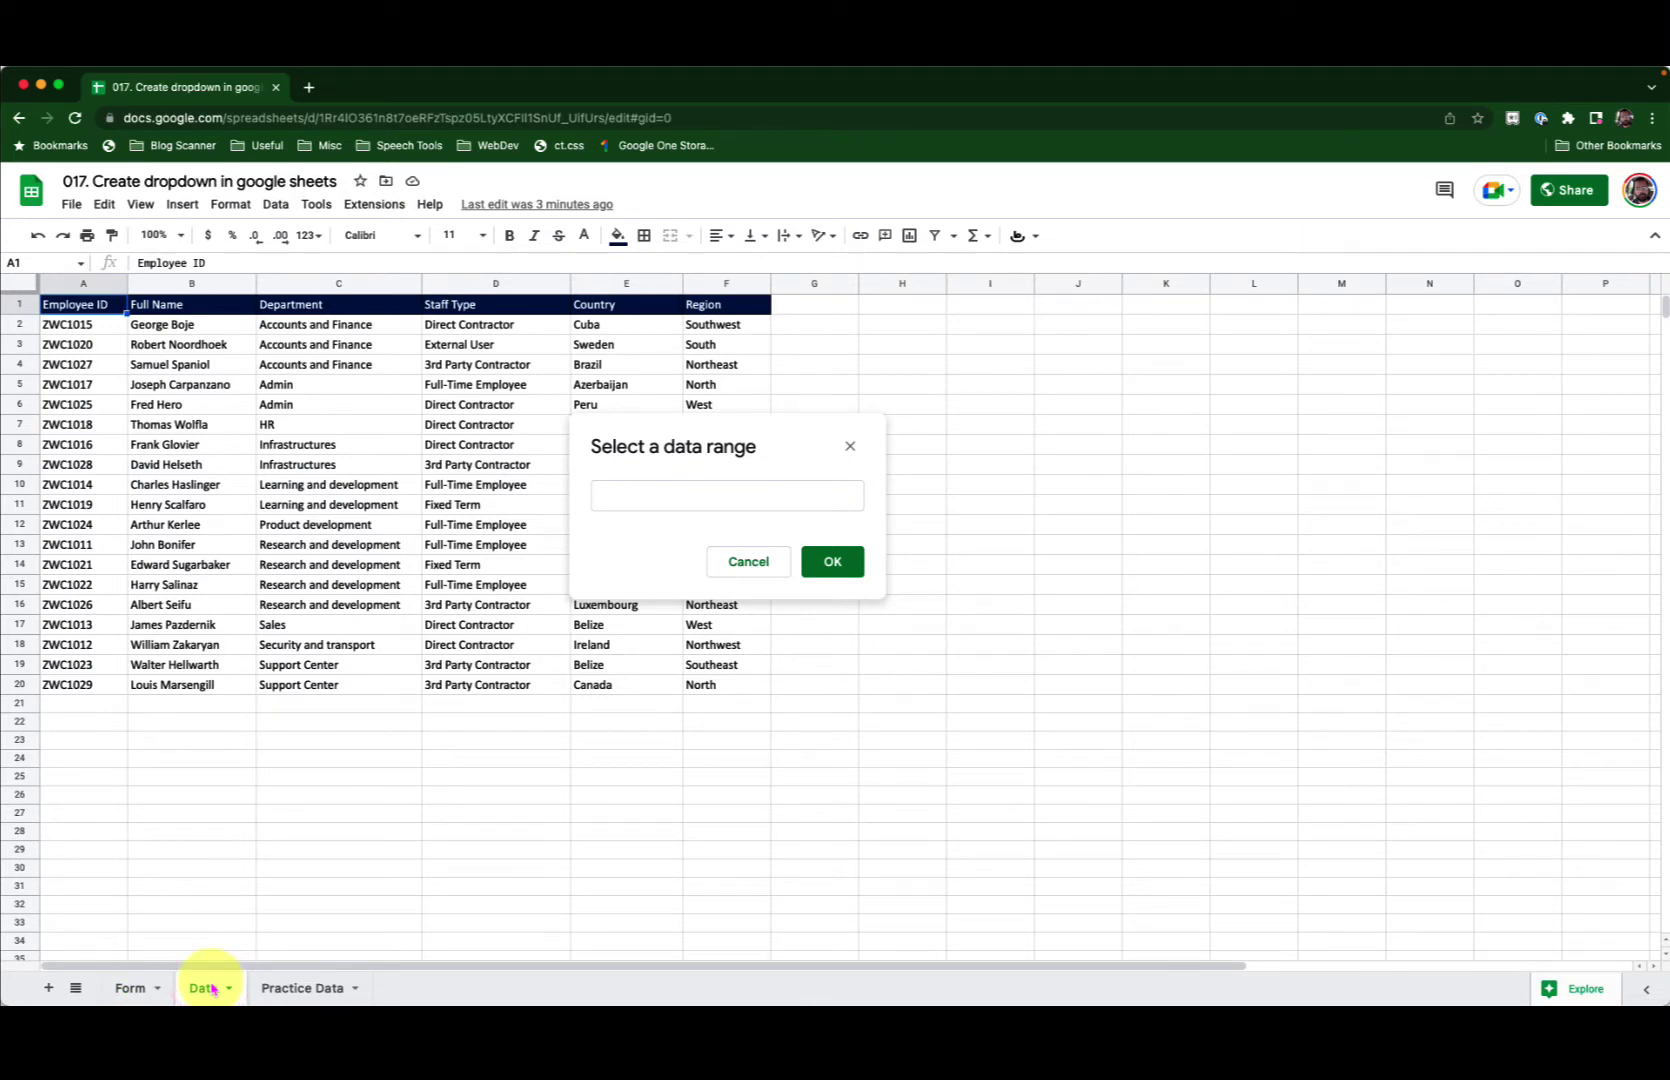
drag(88, 322, 80, 686)
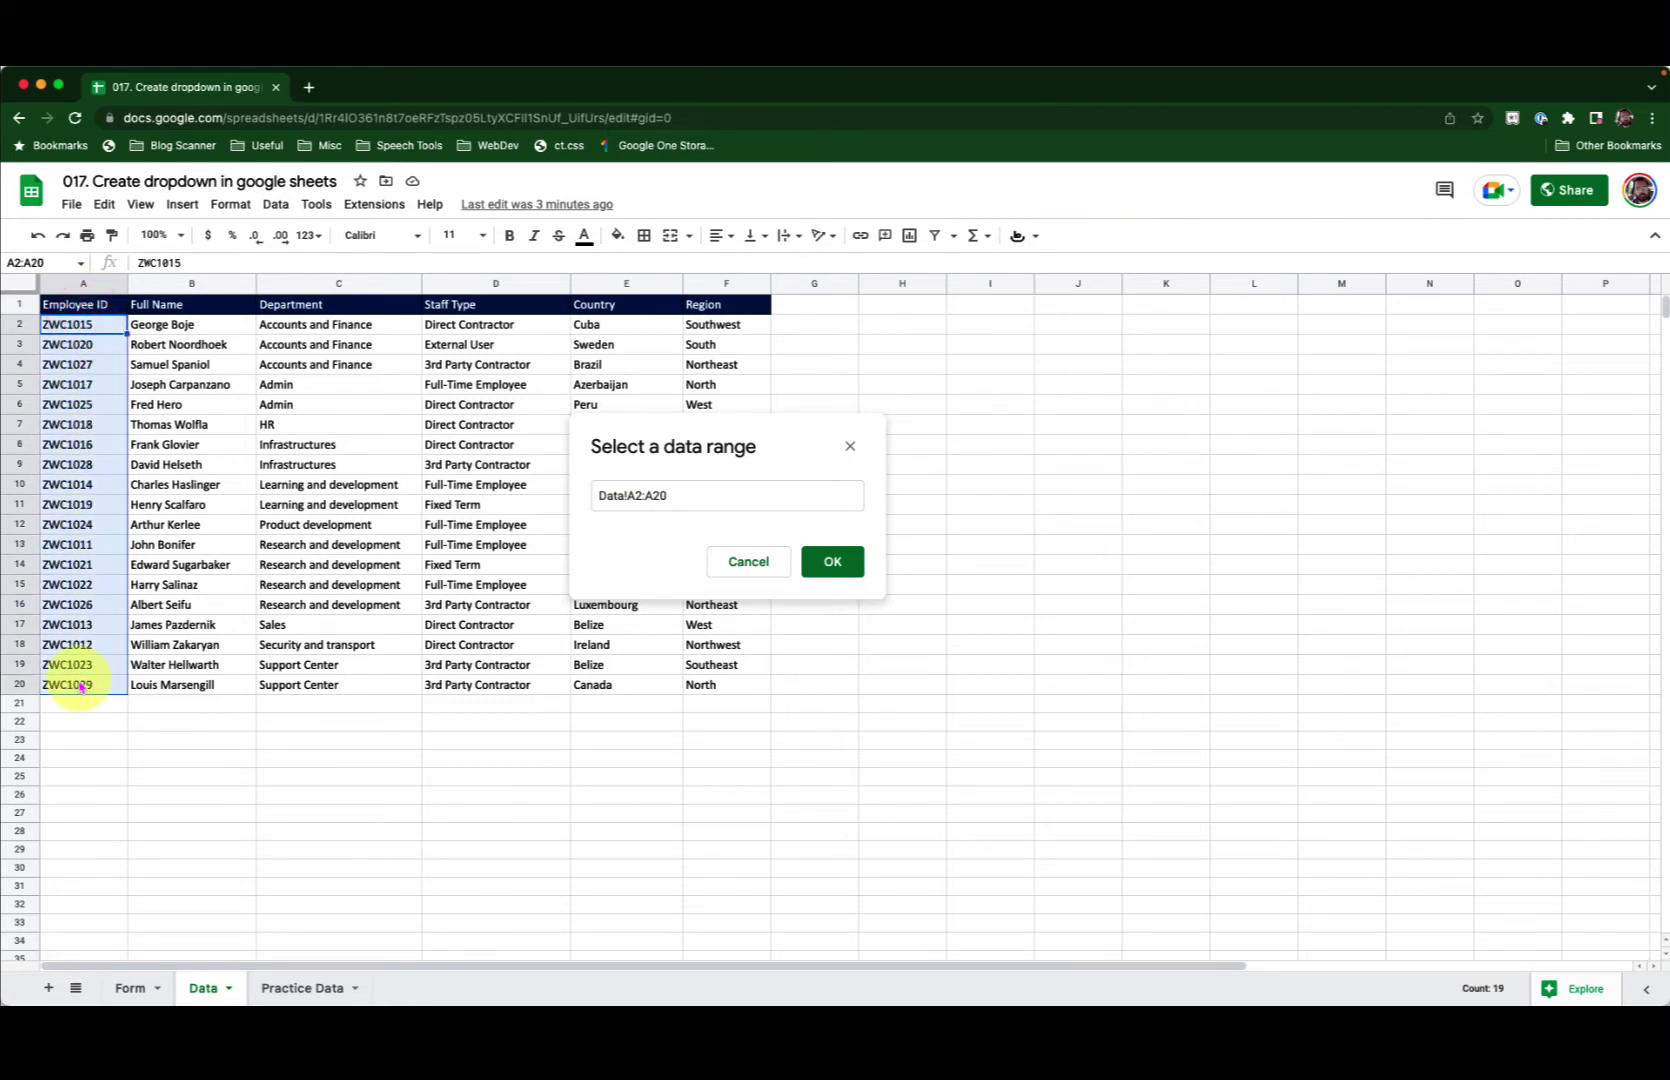
click(836, 563)
click(1046, 724)
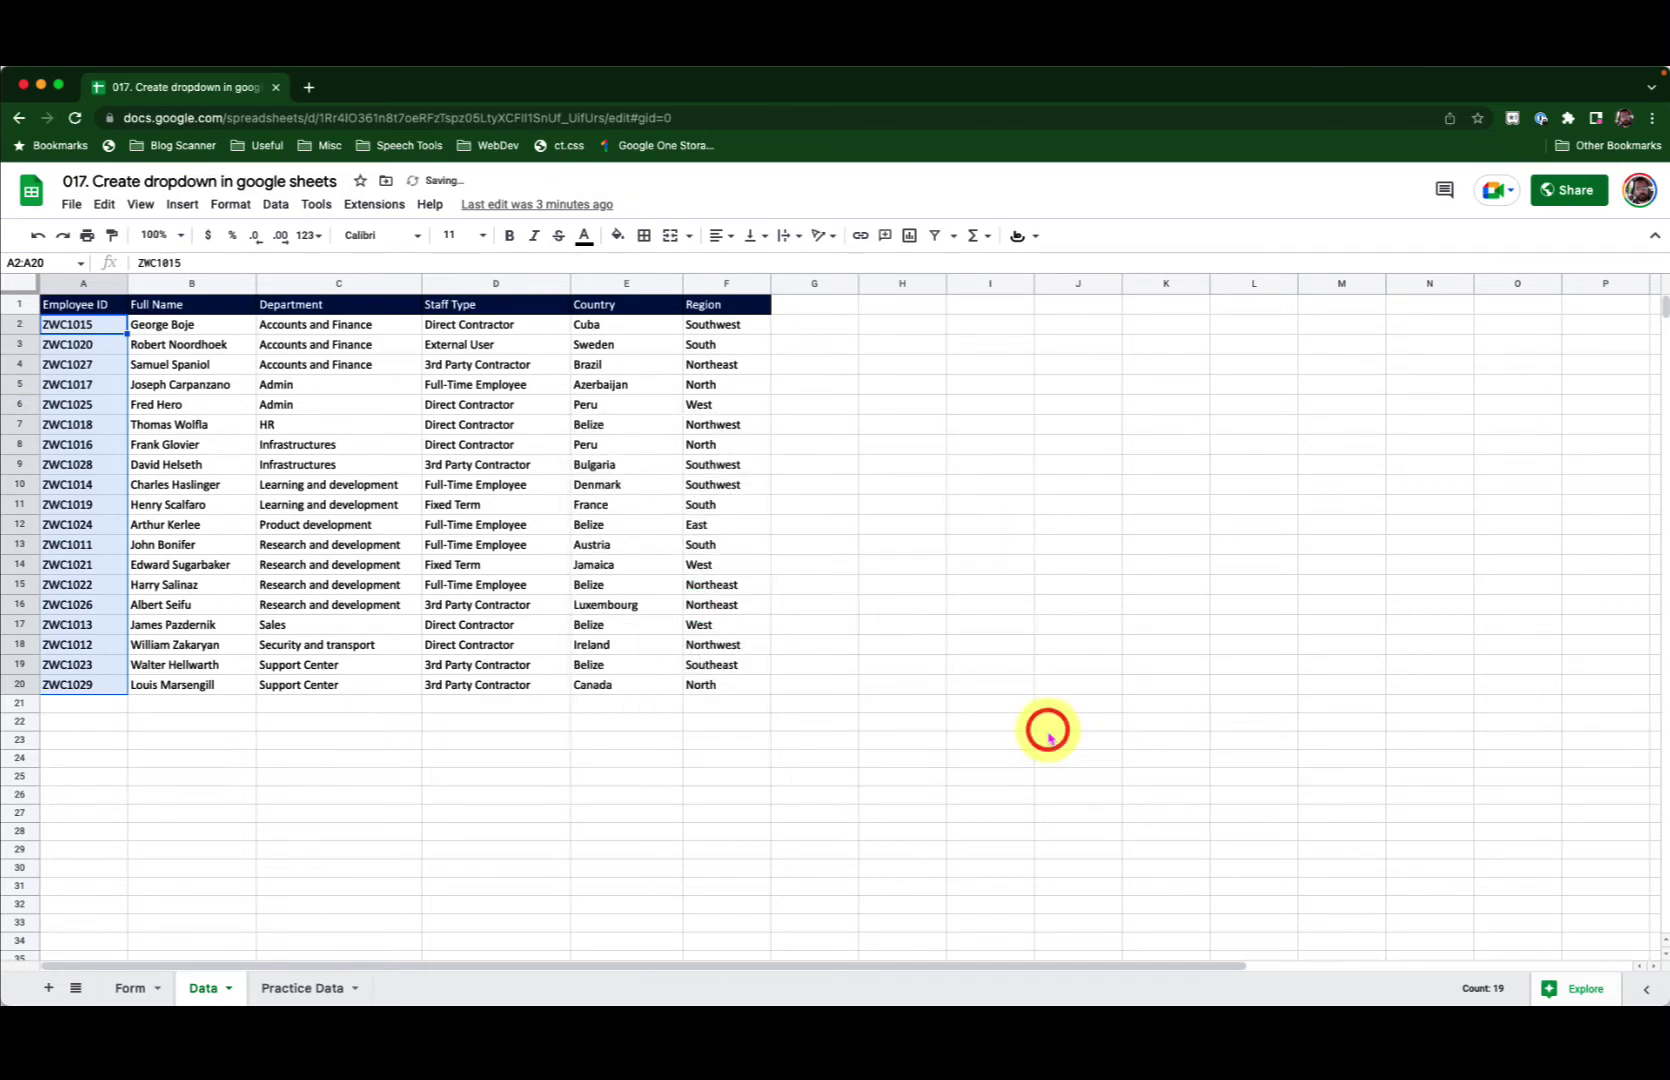
- Check that B1's dropdown lists the ZWC employee IDs, then select B2
click(132, 987)
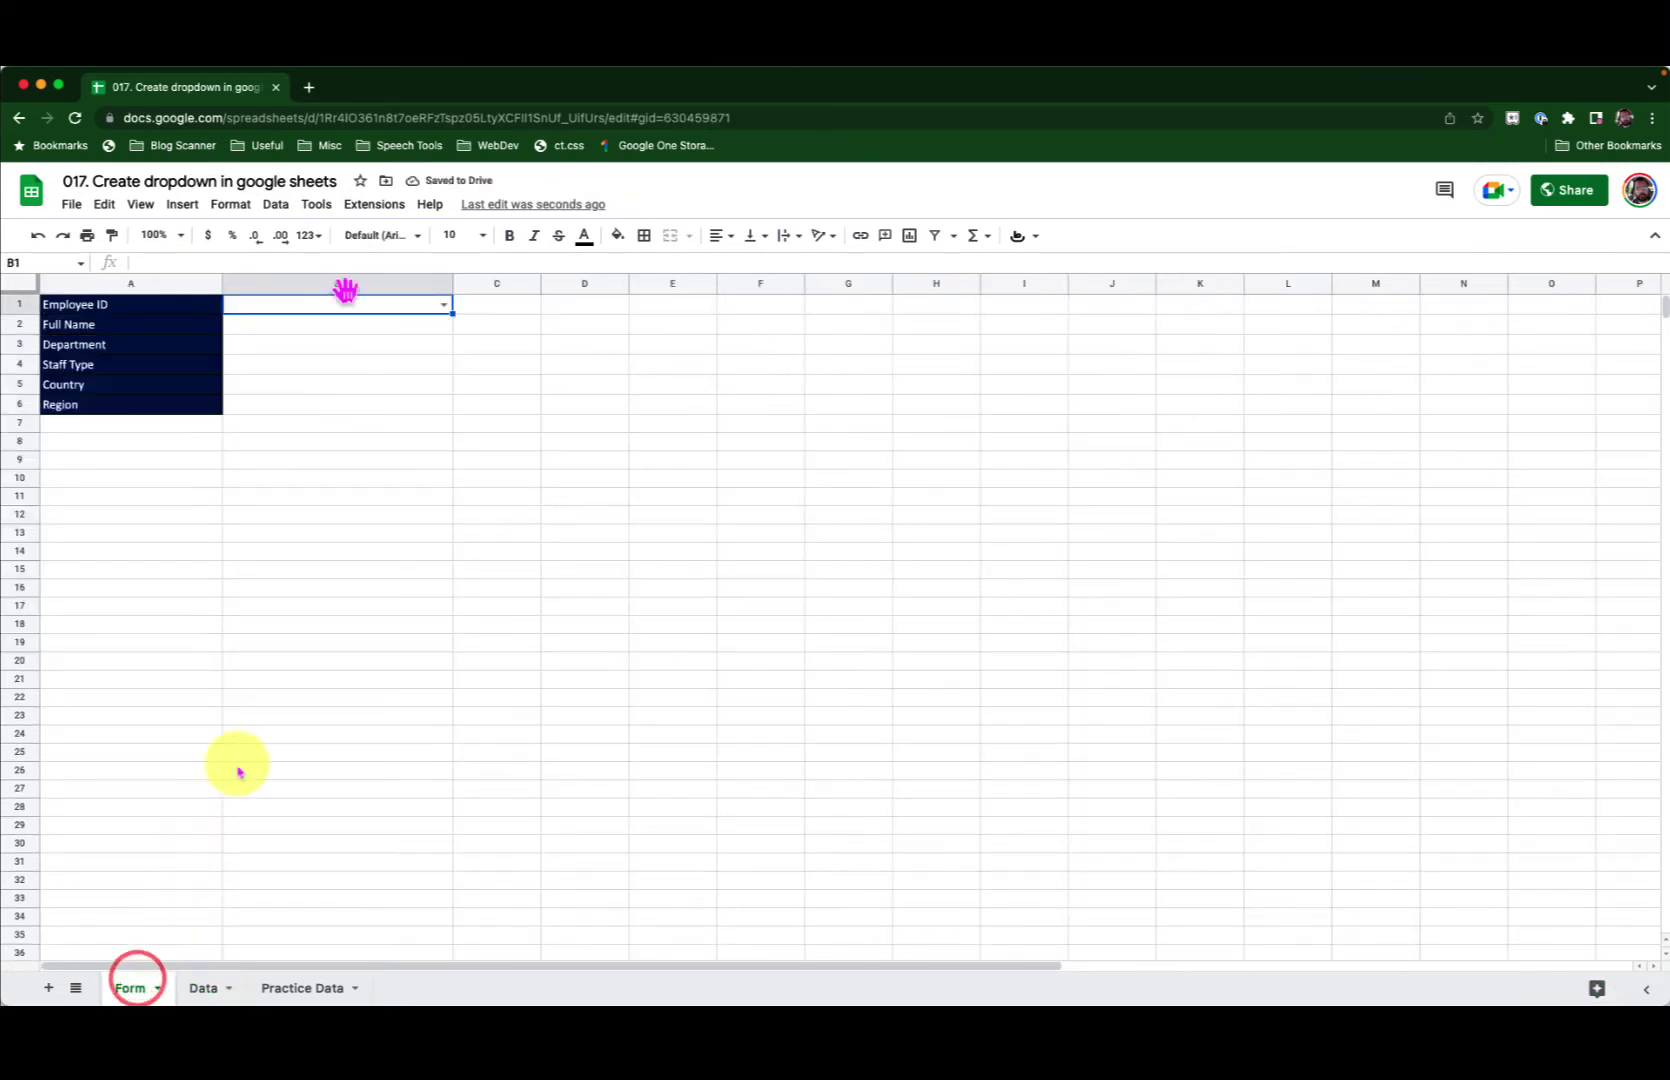
click(443, 304)
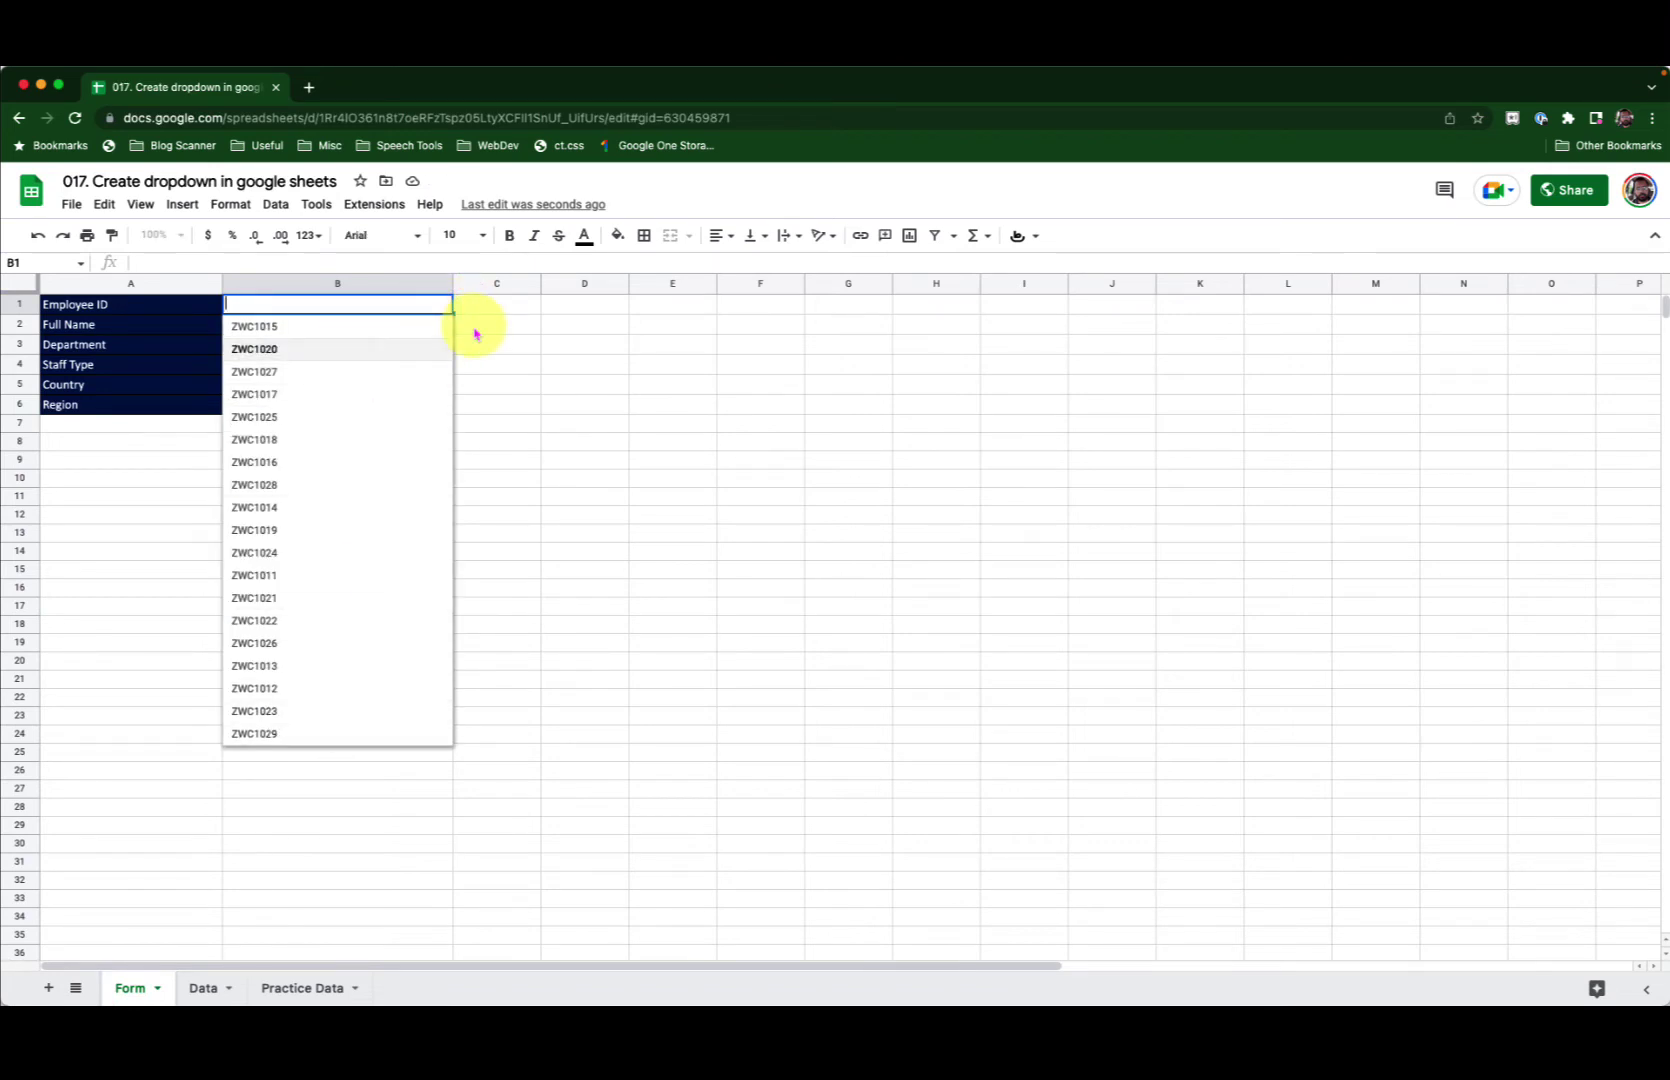
click(475, 330)
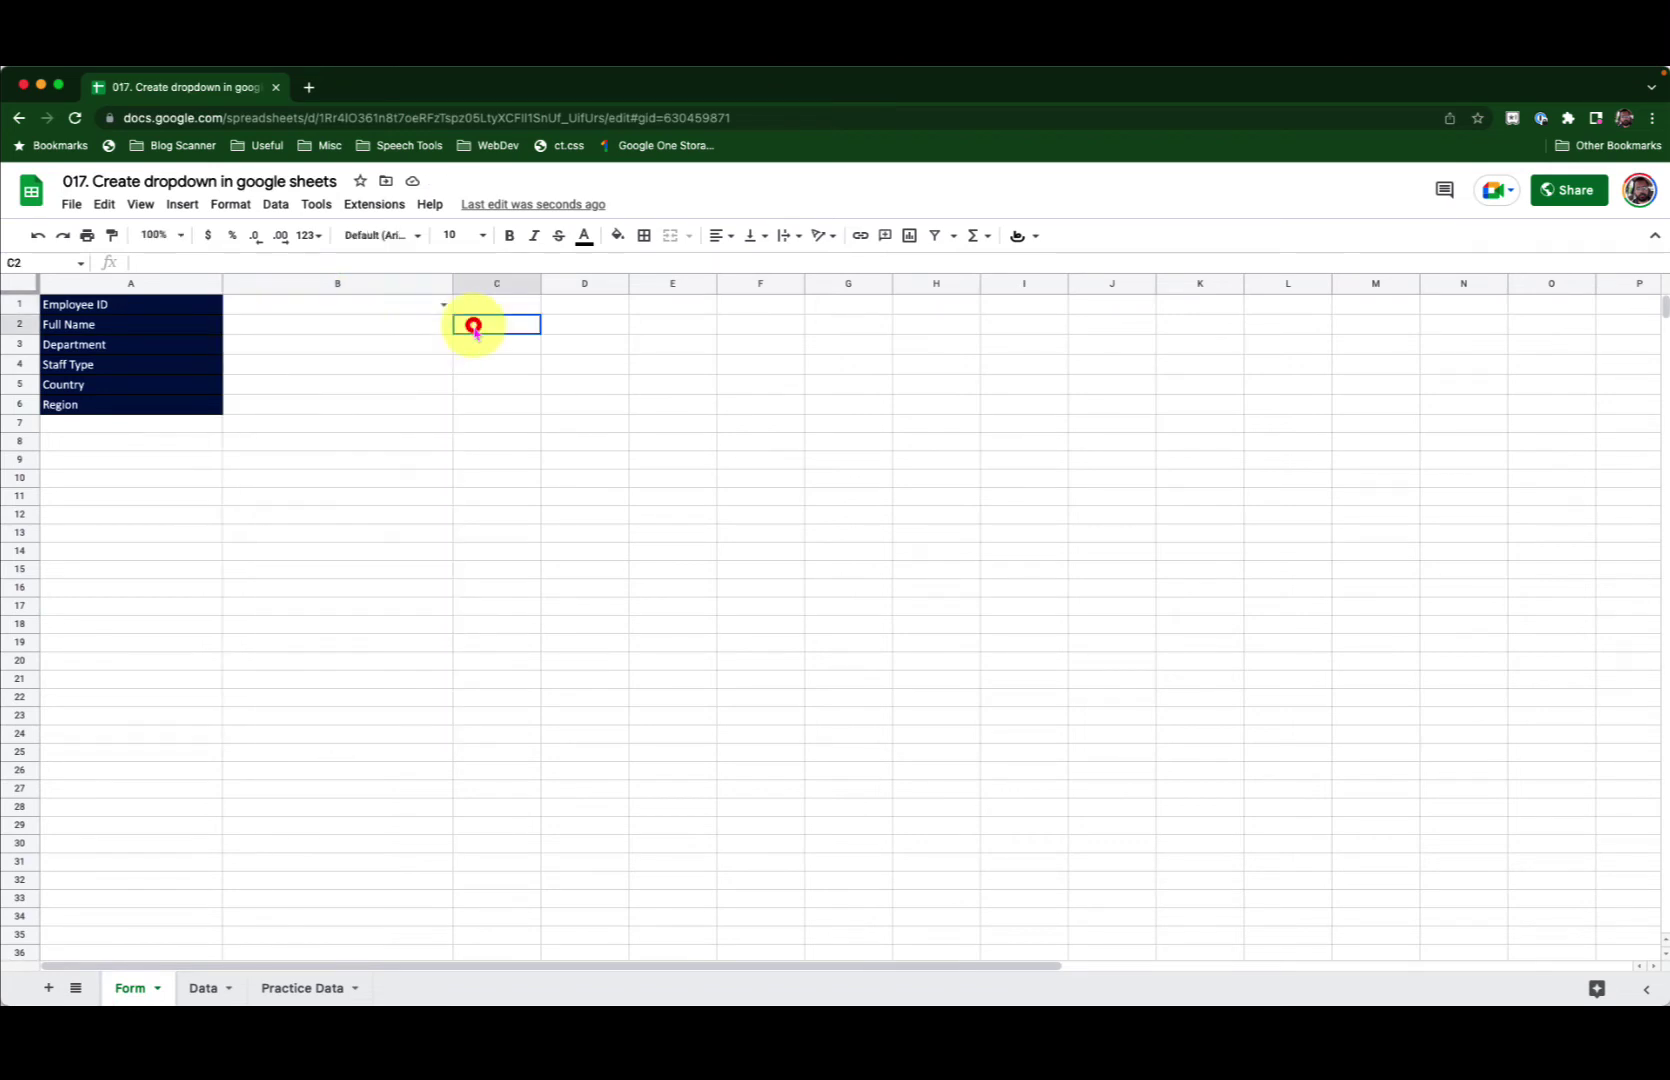
click(390, 331)
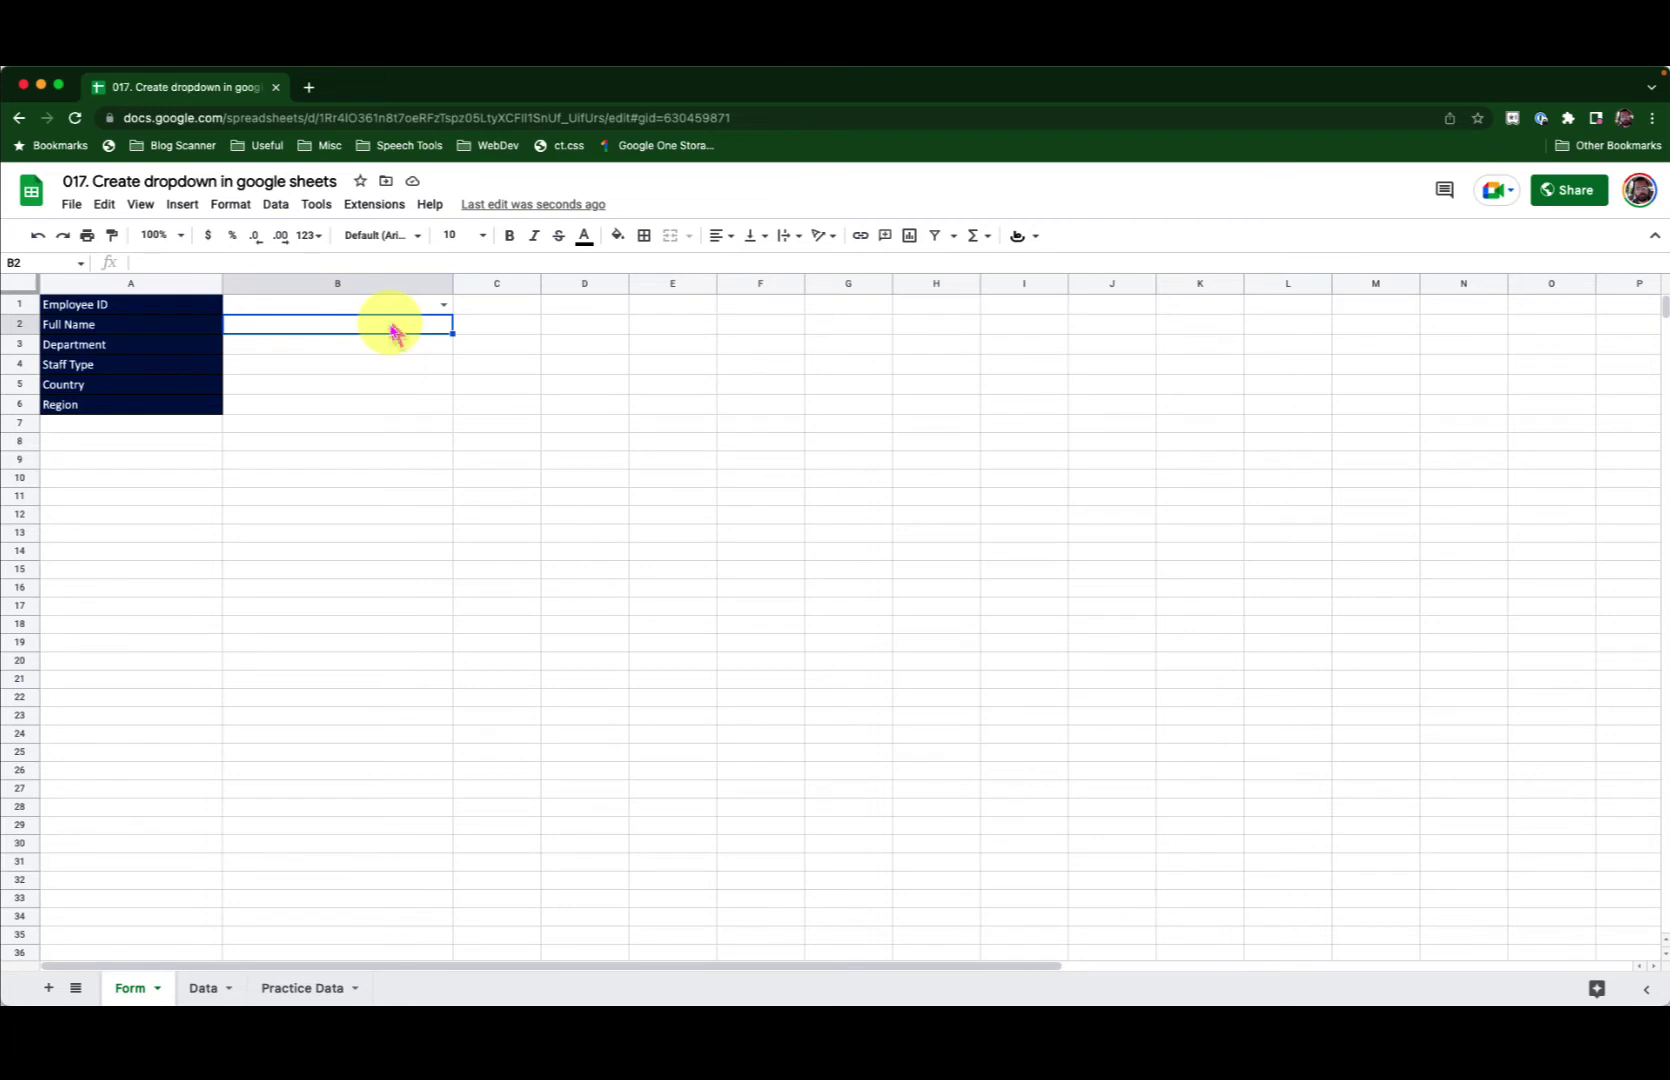
- Show the Named ranges panel listing Department (Data!C2:C1000) and Names (Data!B2:B20)
click(203, 988)
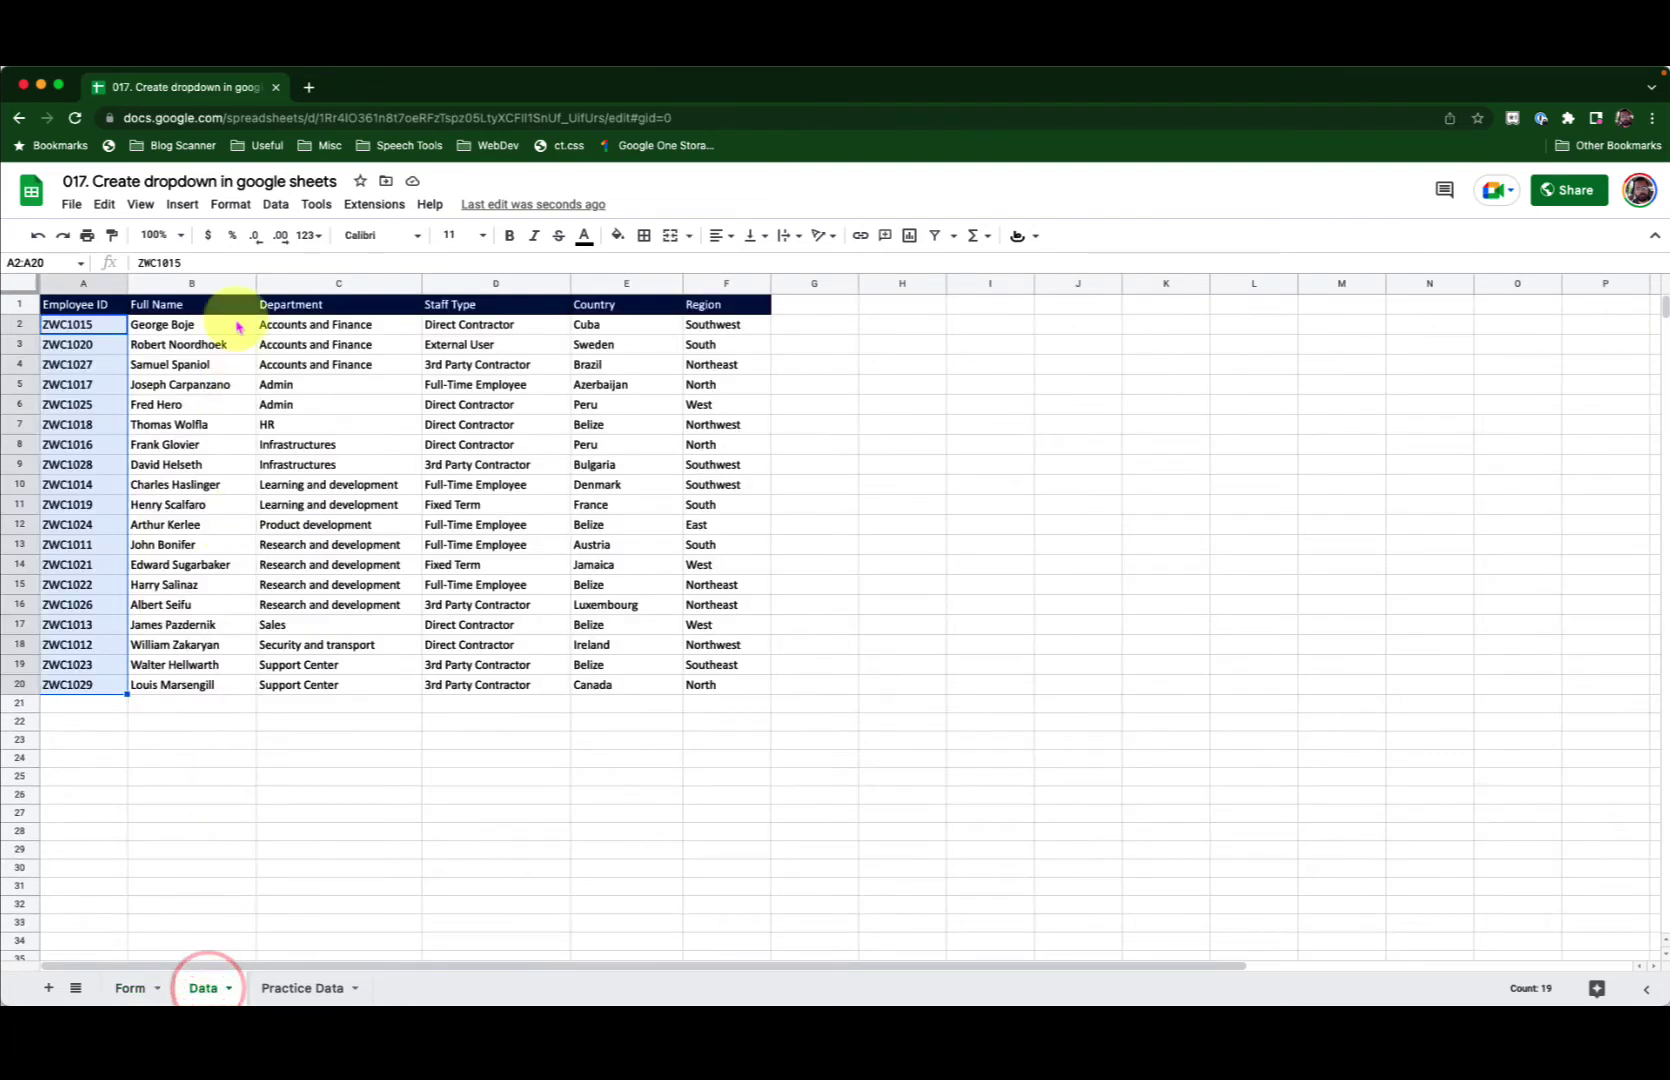
click(190, 524)
click(276, 204)
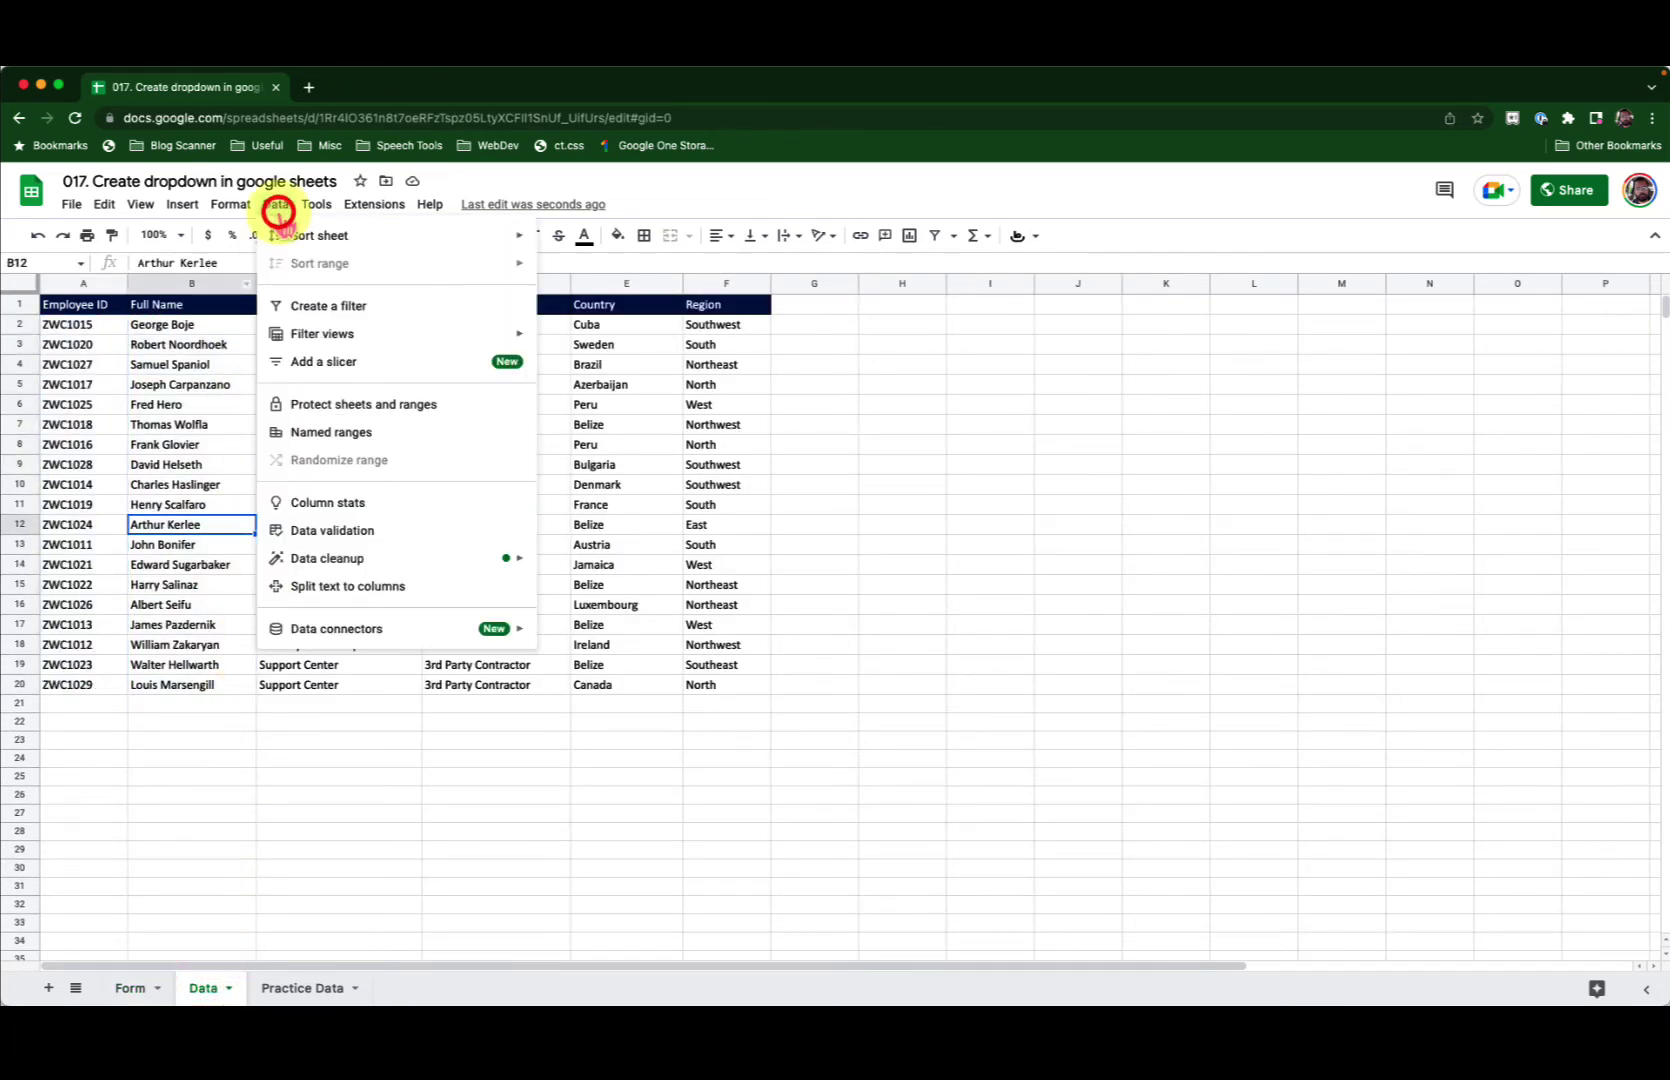
click(333, 434)
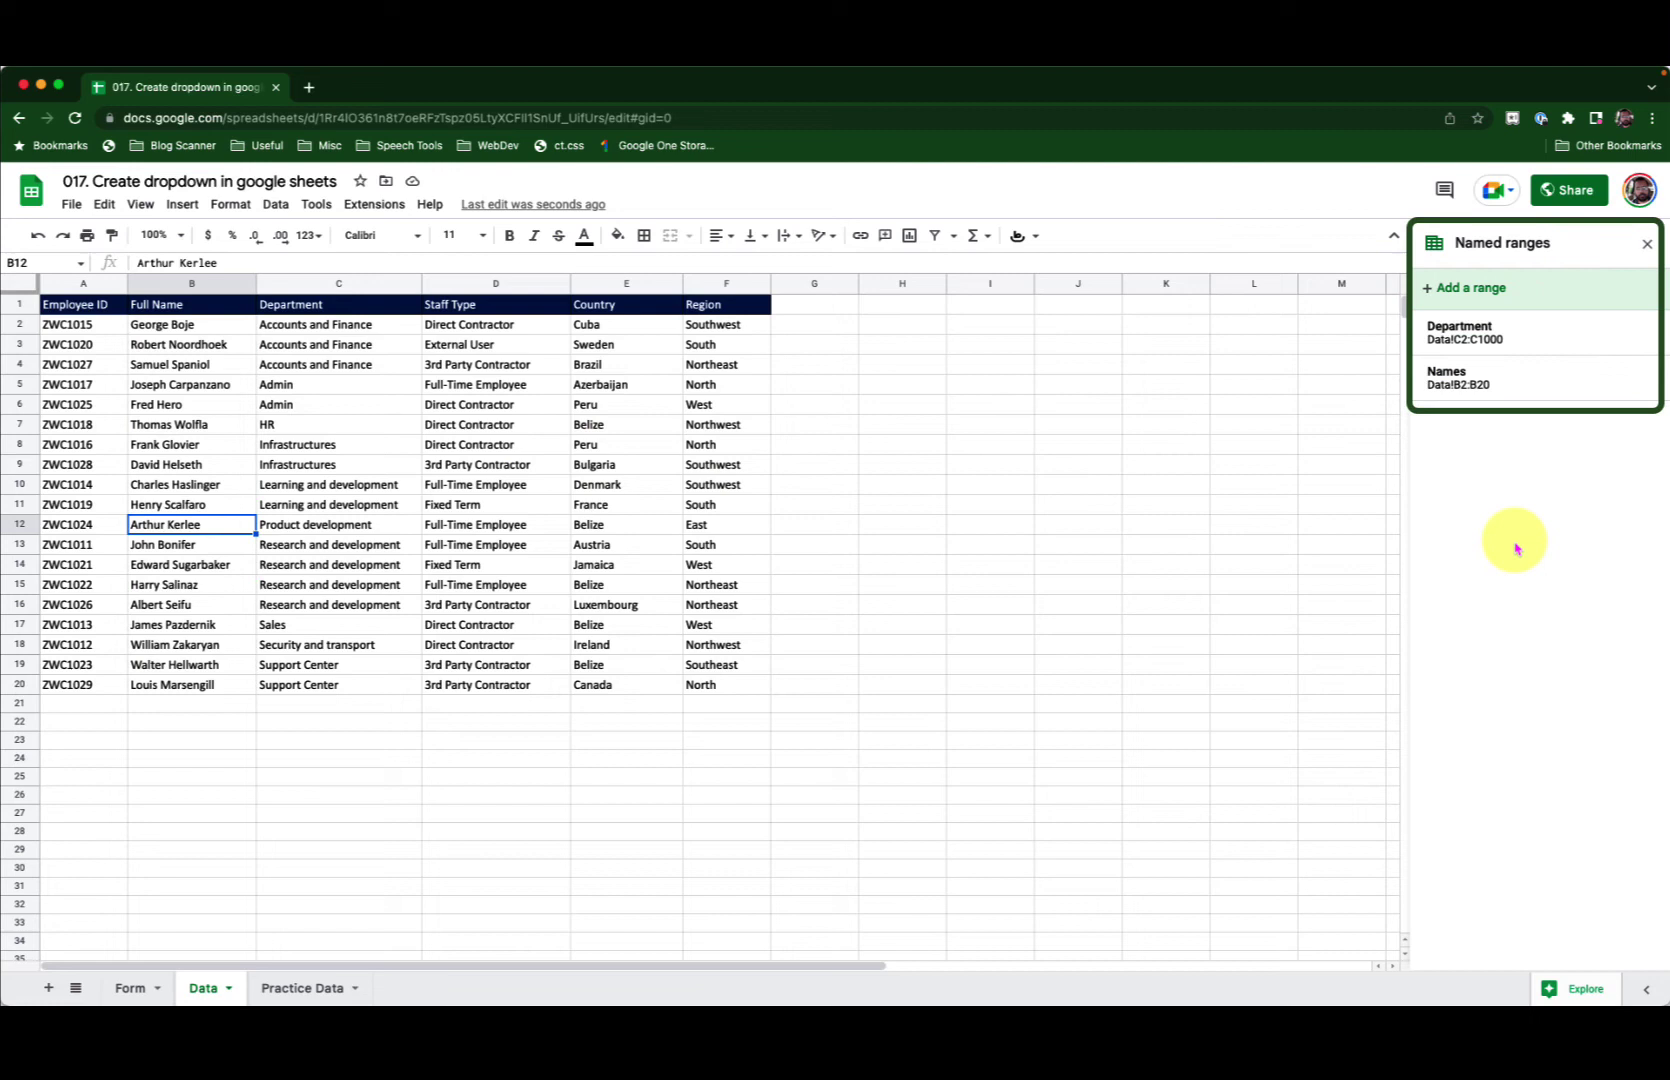
mouse_move(1546, 391)
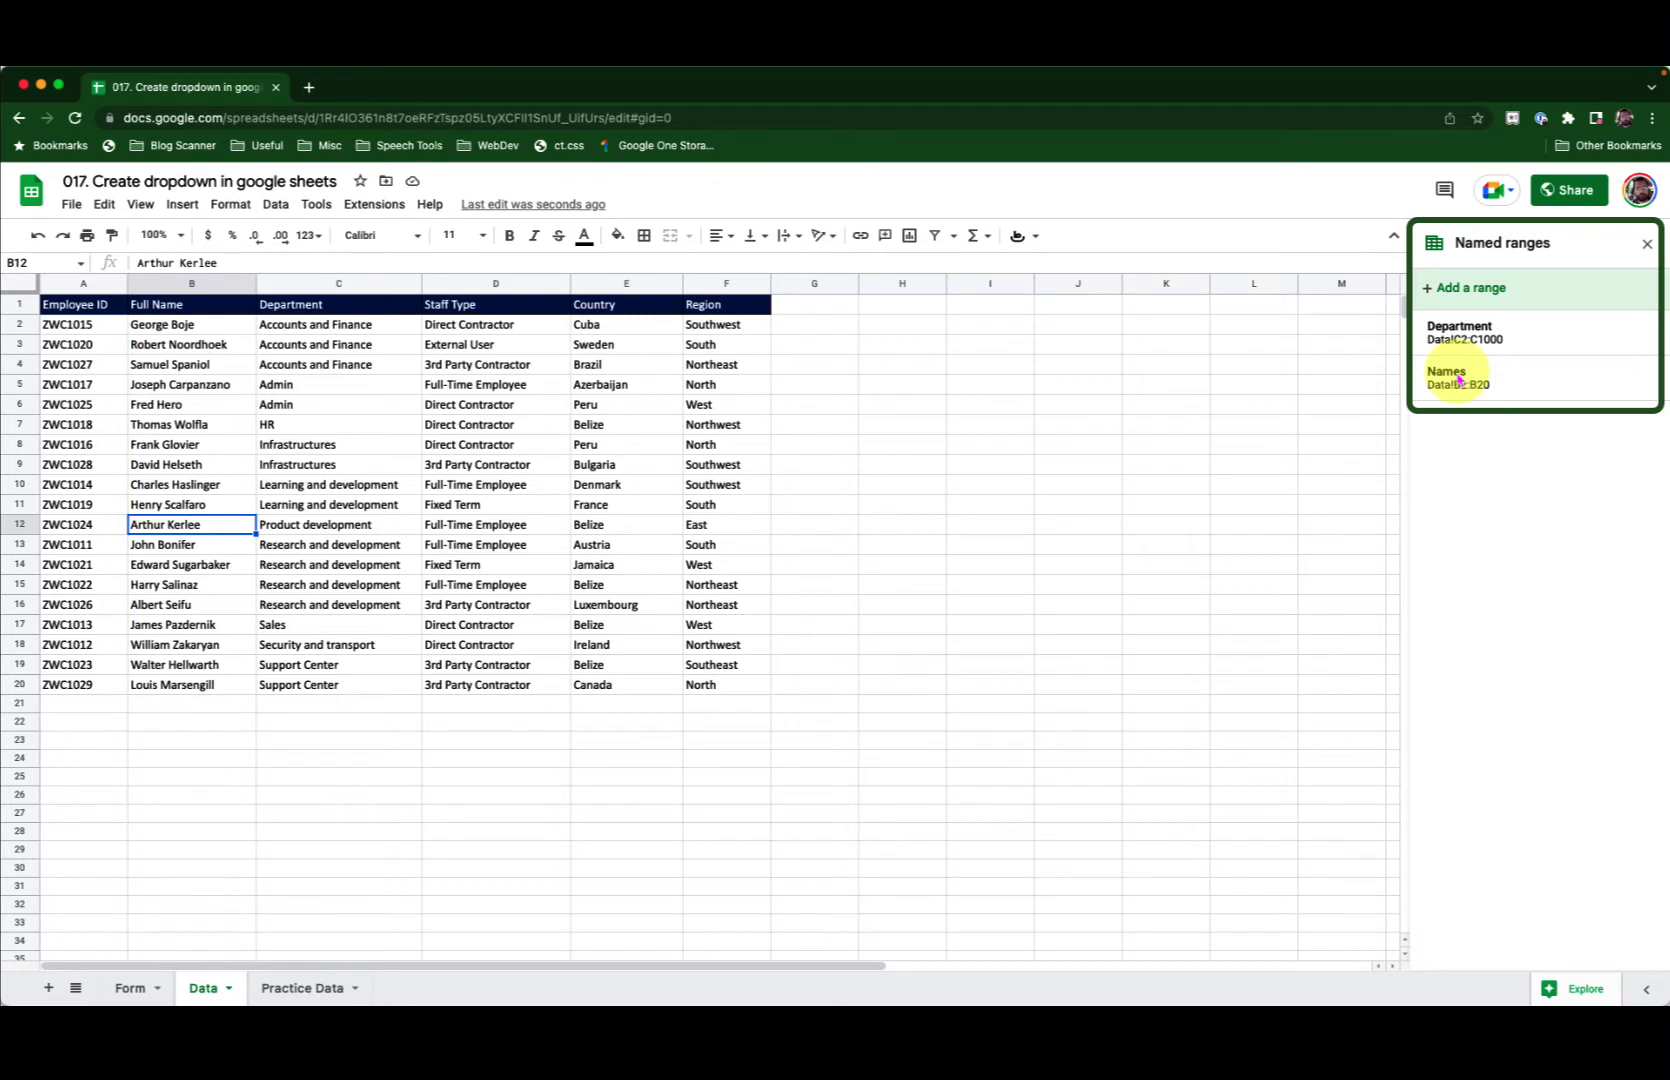
- Validate Form!B2 as a list from the range 'Names' and save the rule
click(130, 989)
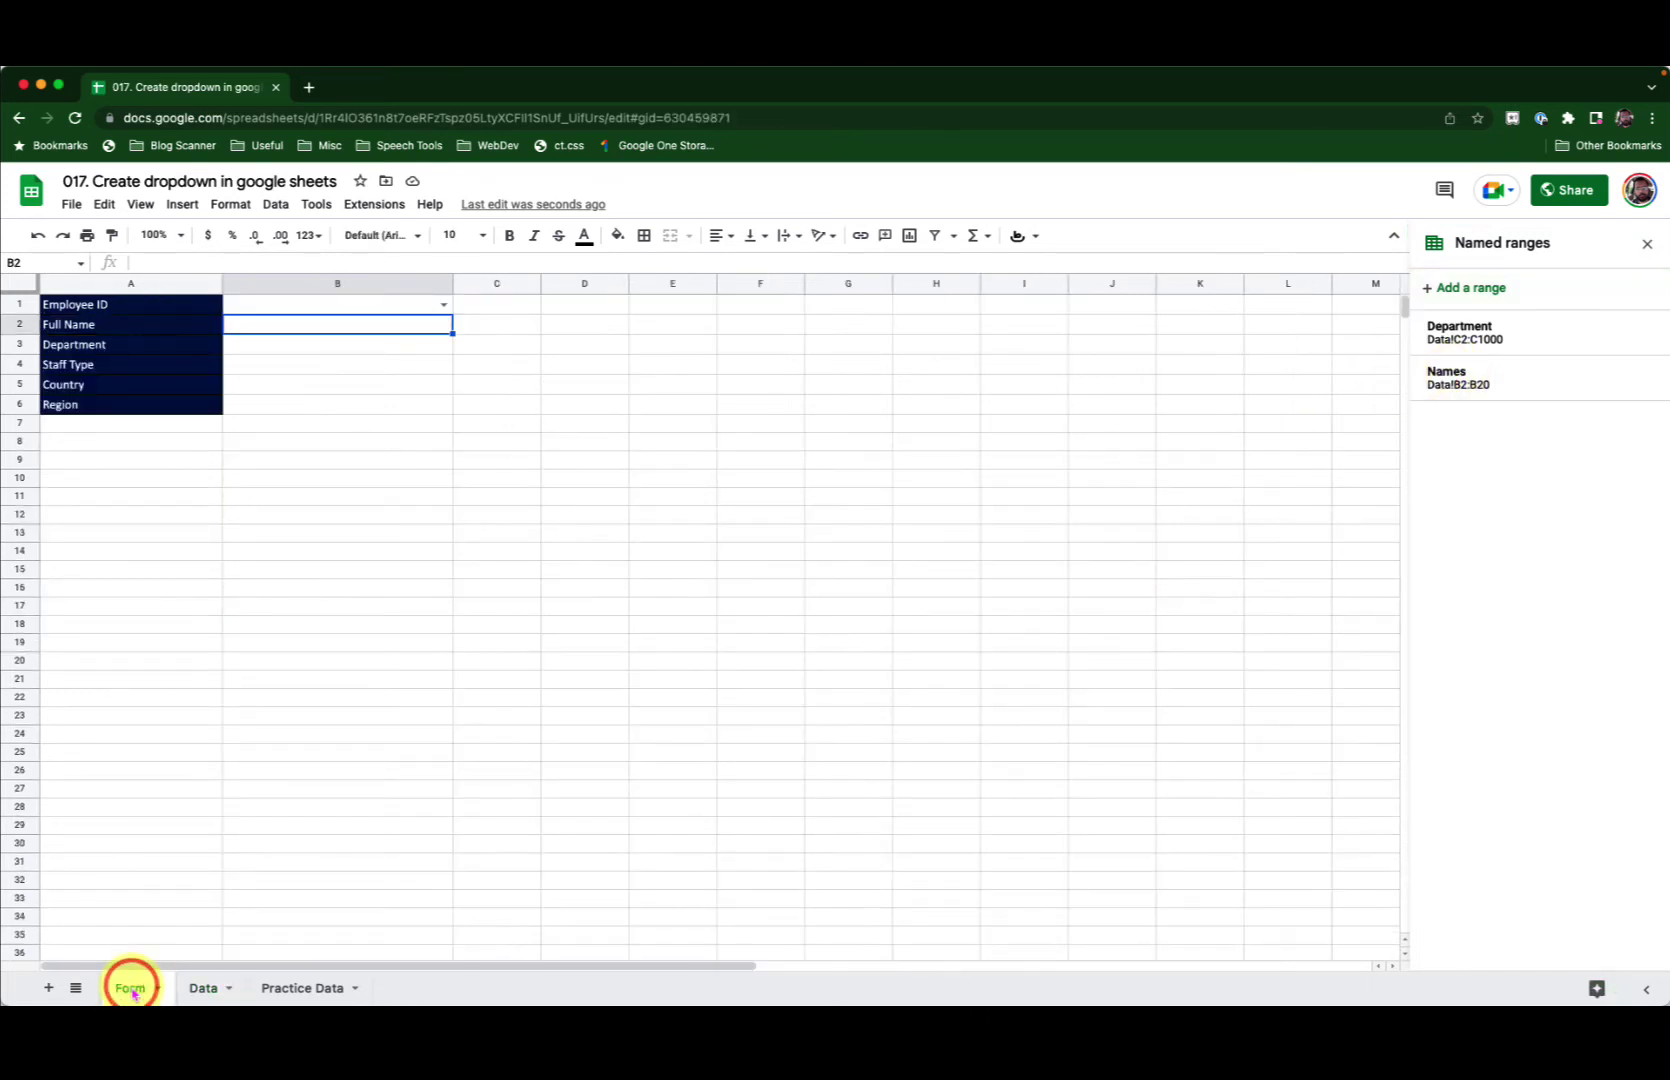
click(355, 325)
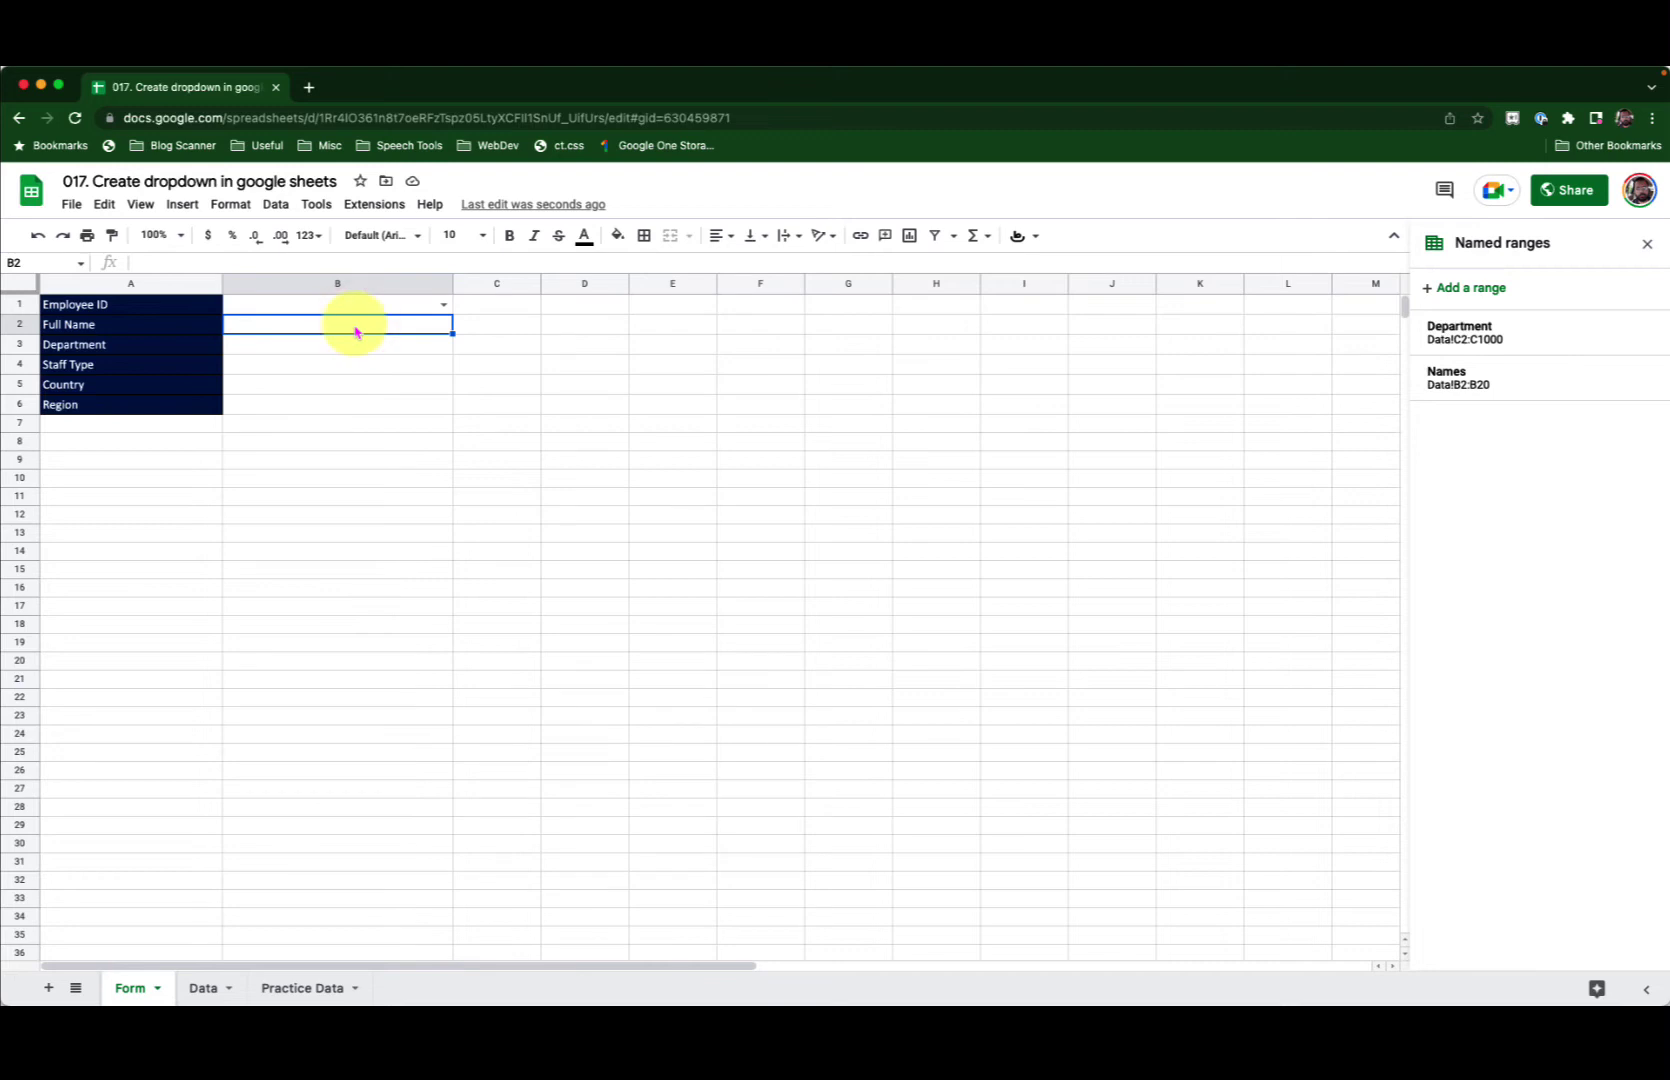
click(275, 204)
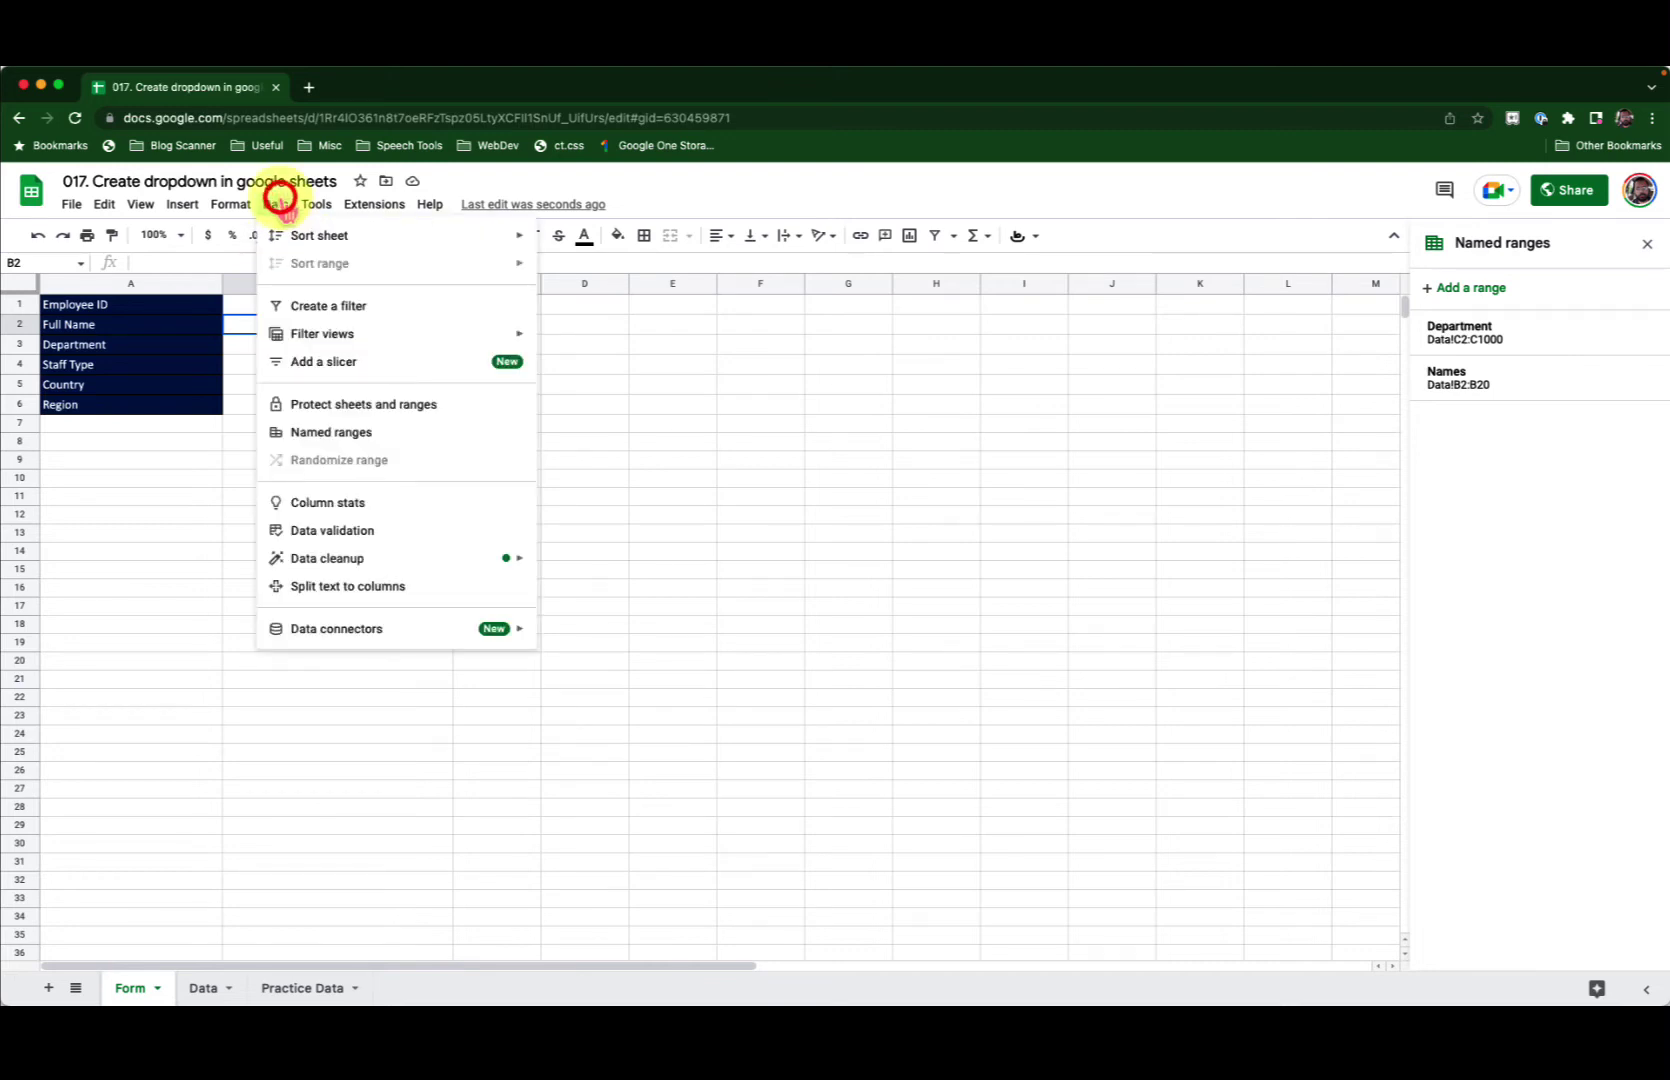
click(340, 531)
click(866, 535)
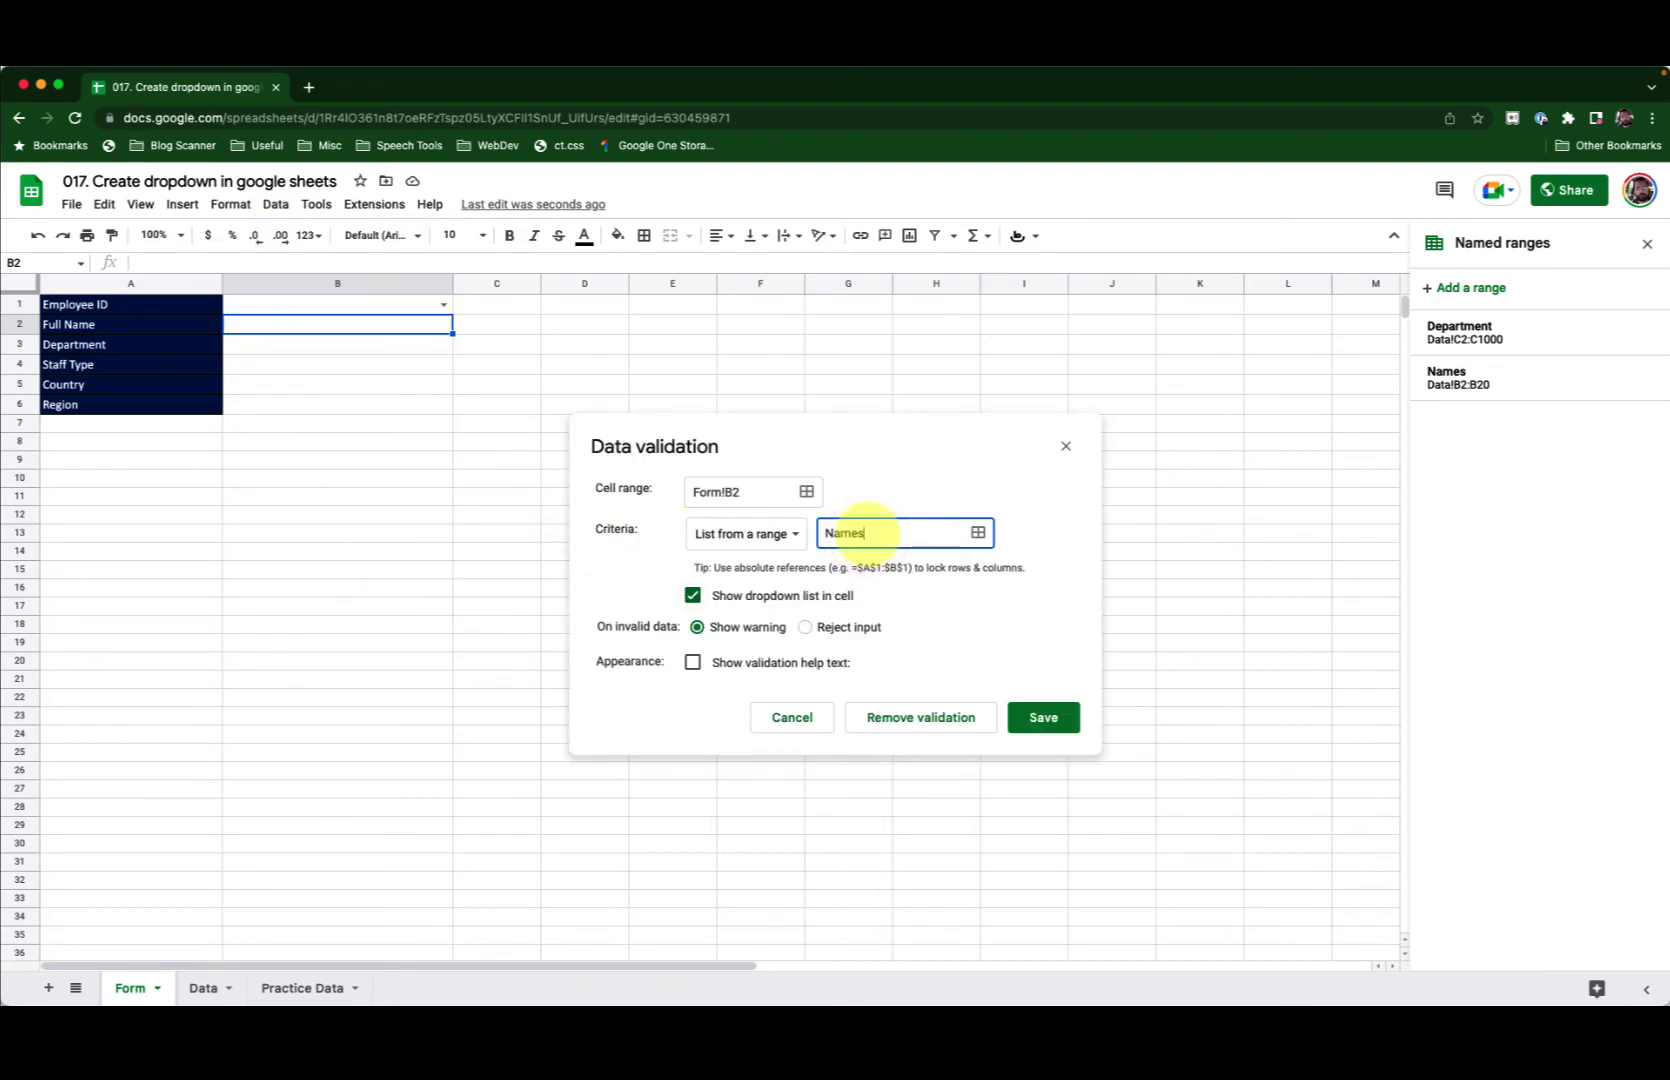
click(1061, 717)
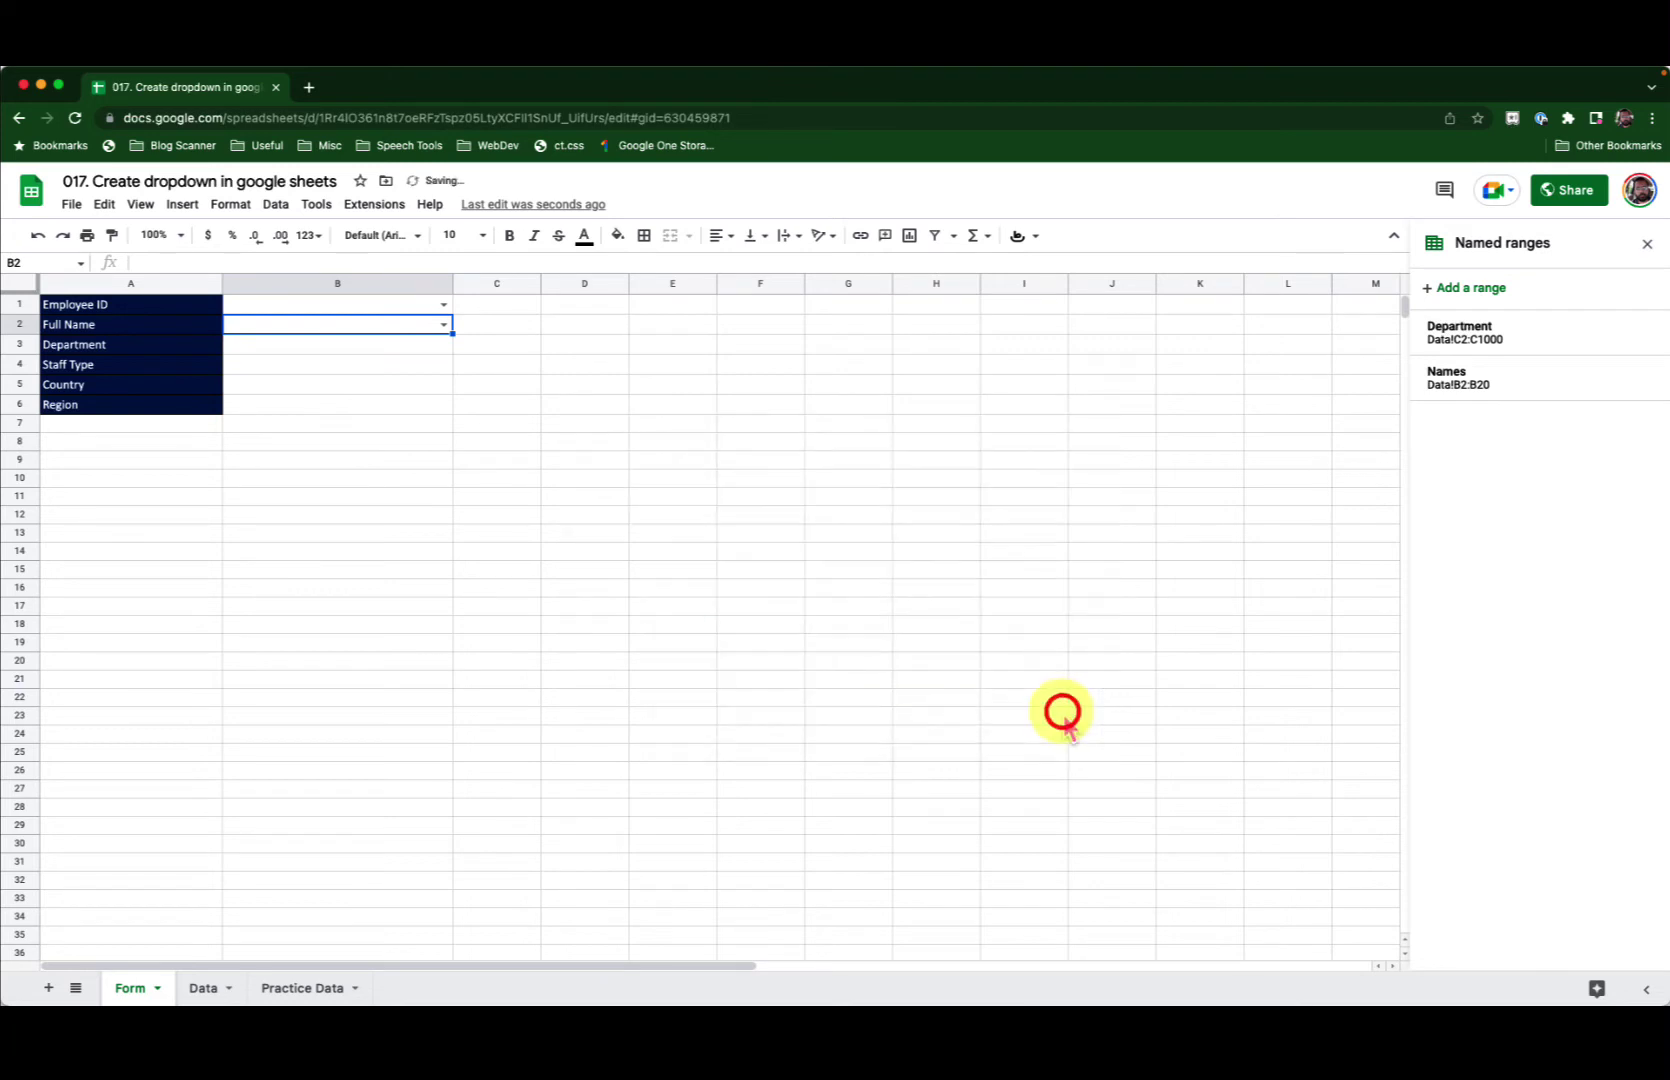
click(447, 324)
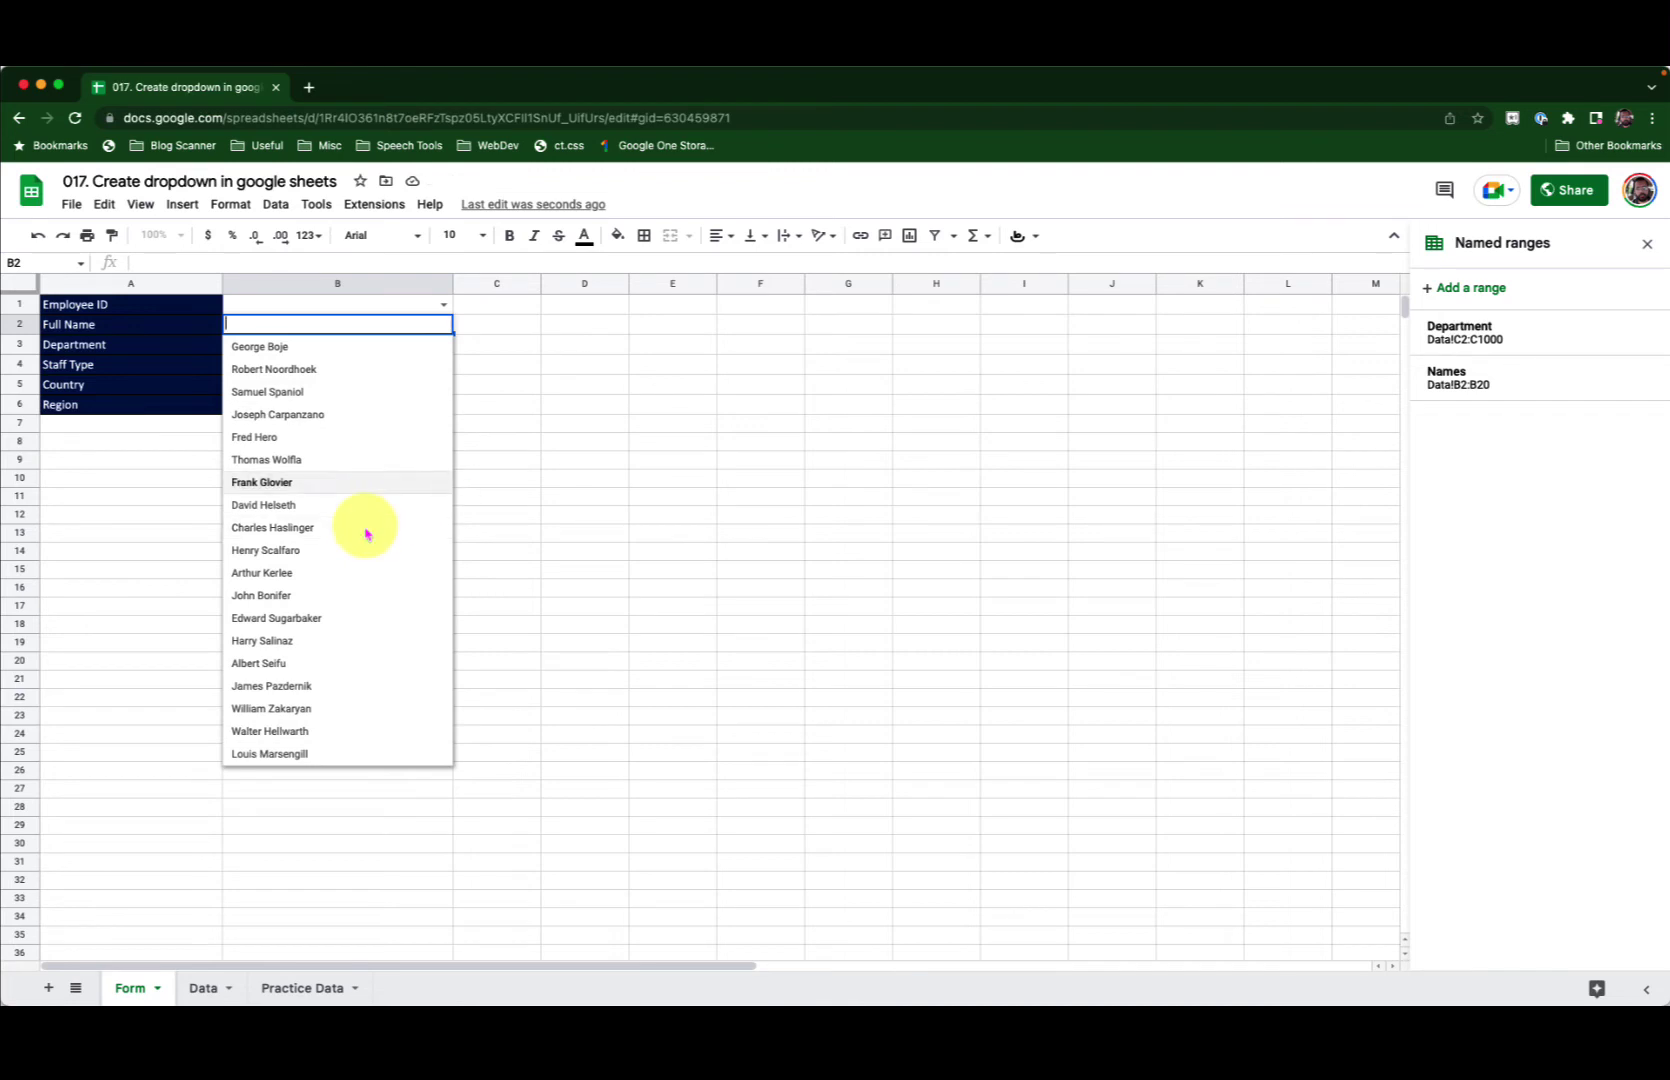
click(484, 346)
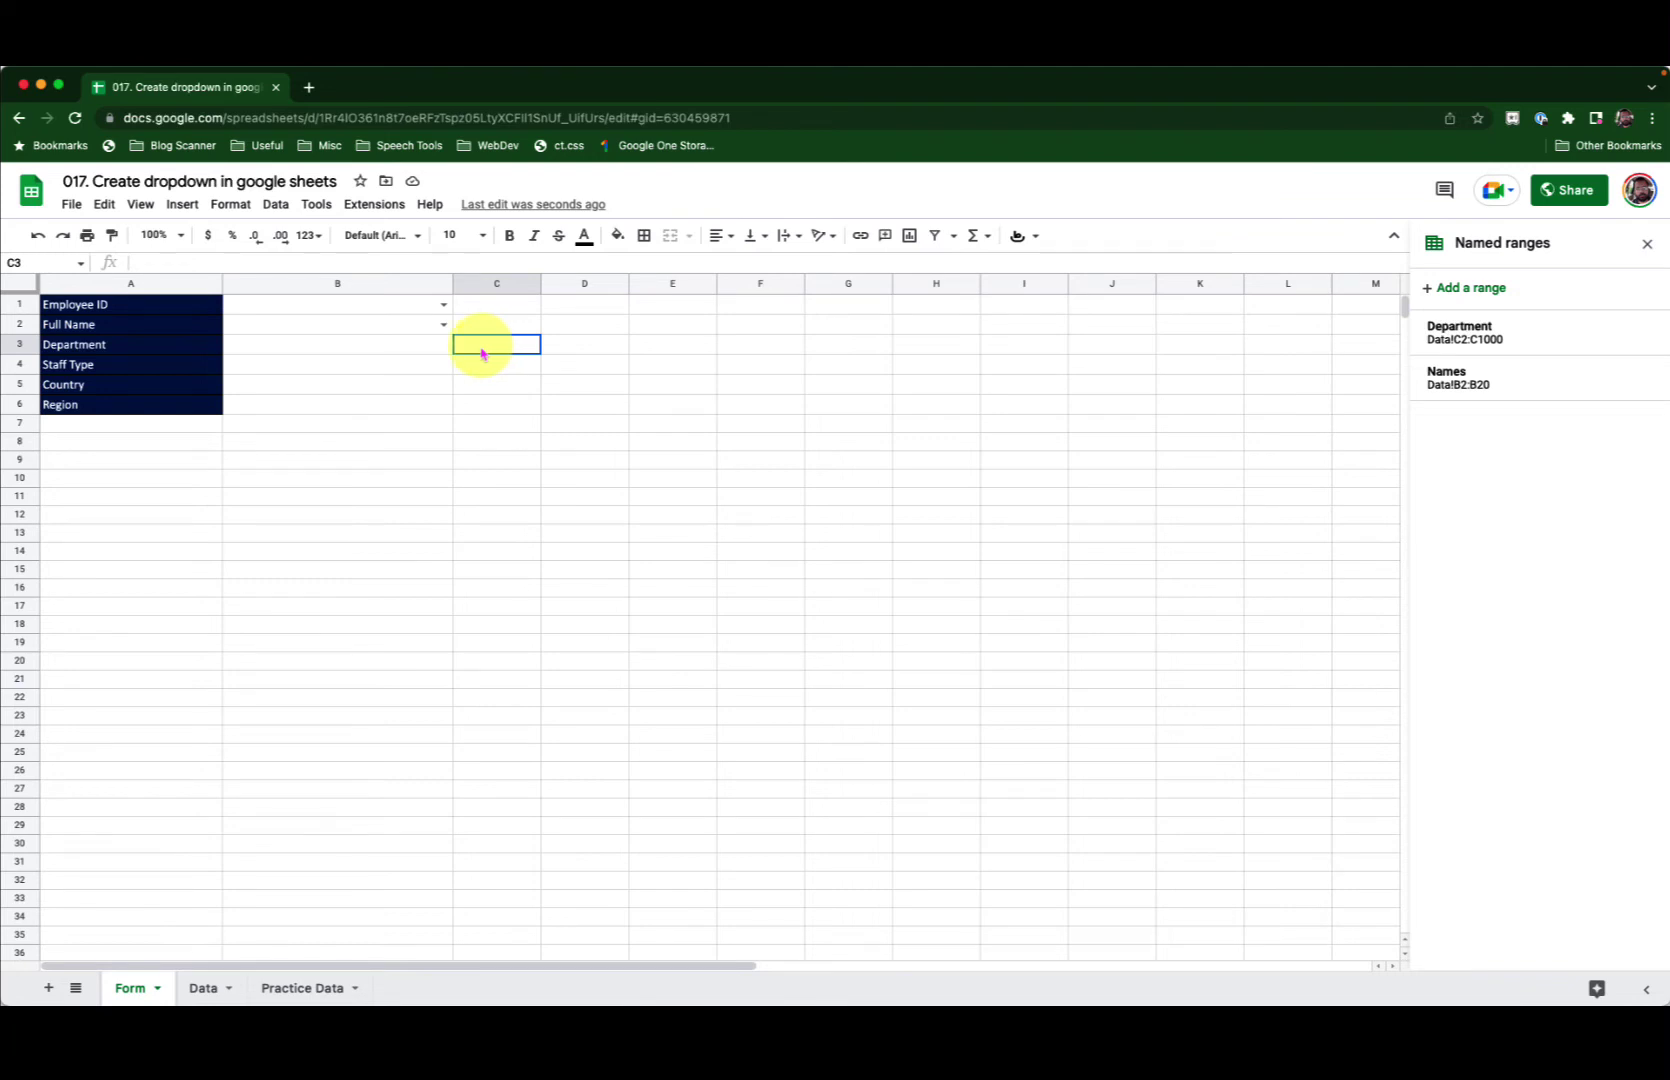
click(401, 348)
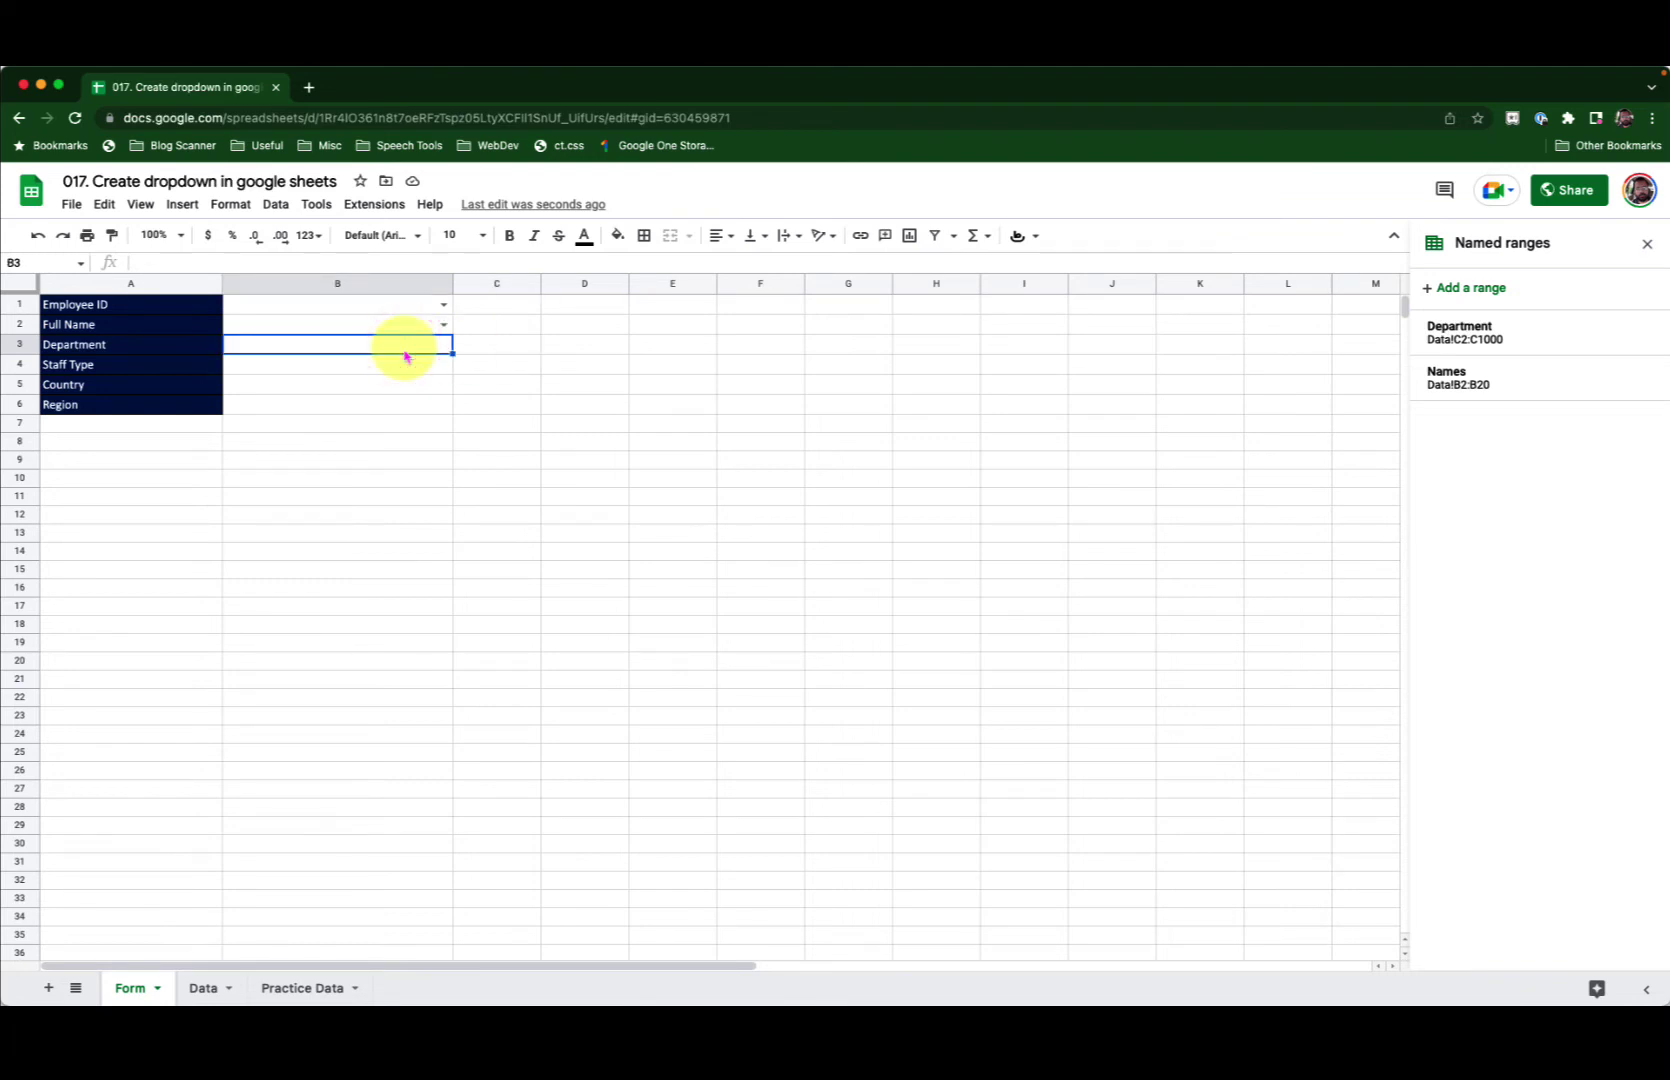
mouse_move(1477, 345)
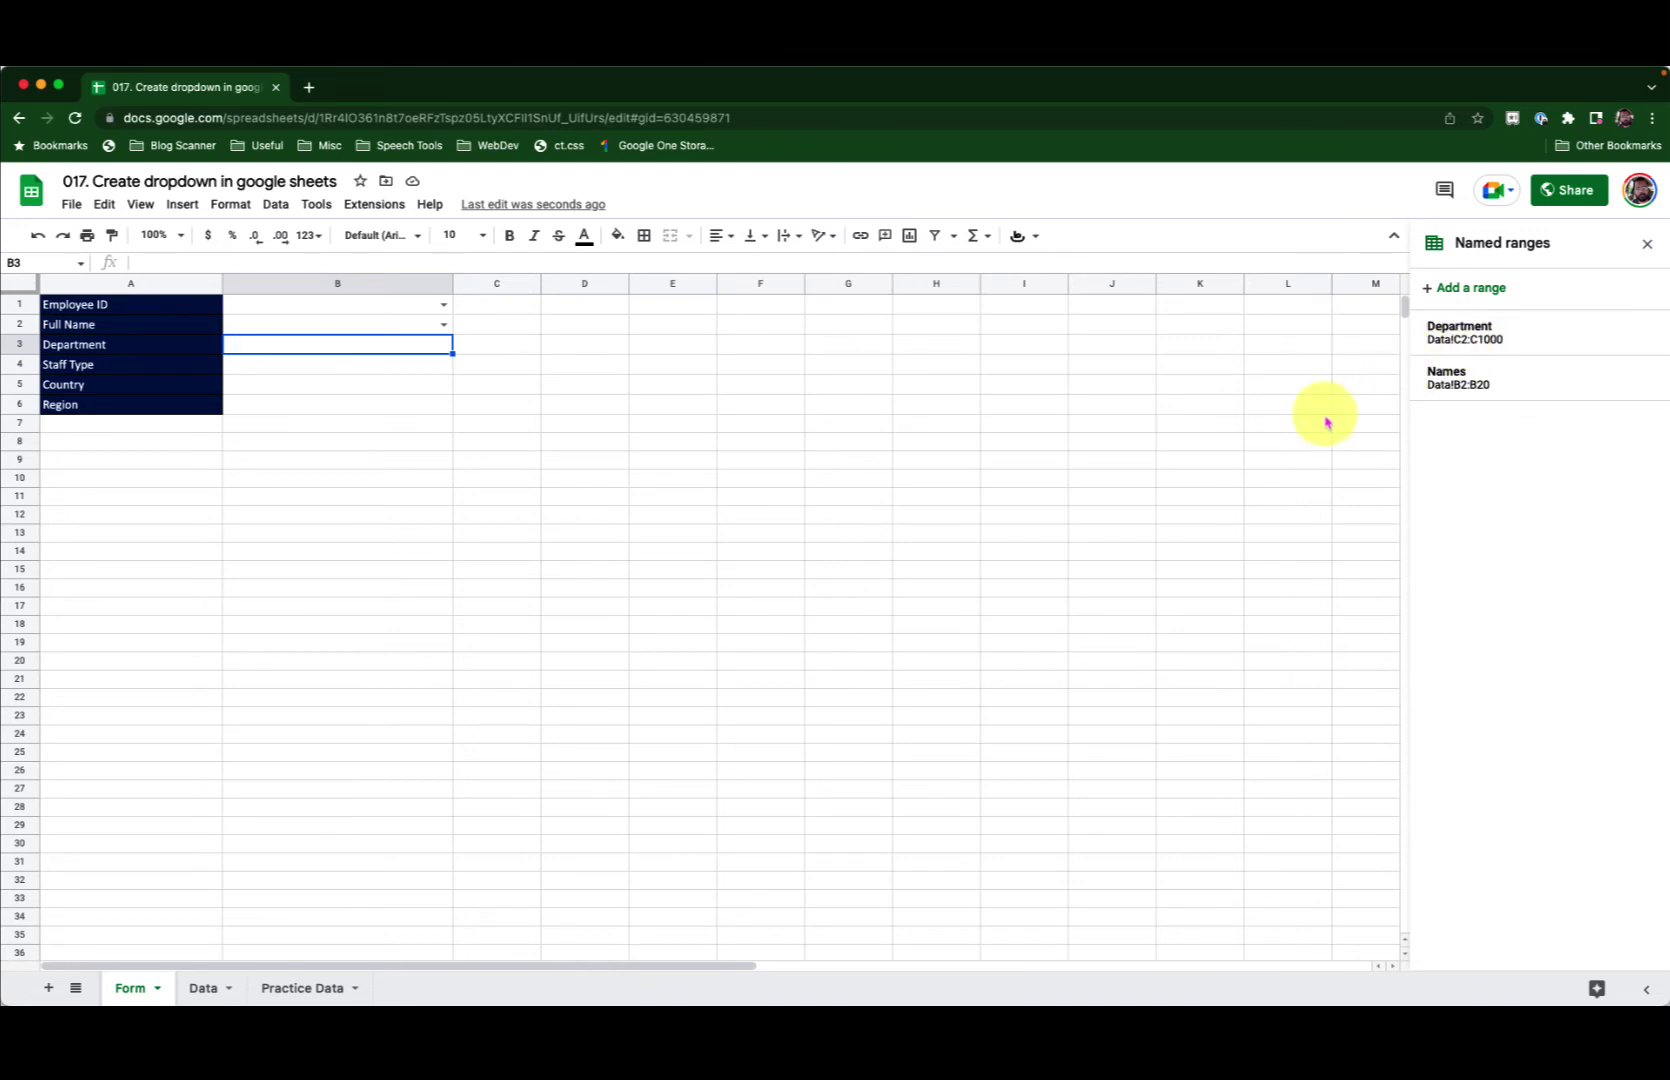
click(201, 988)
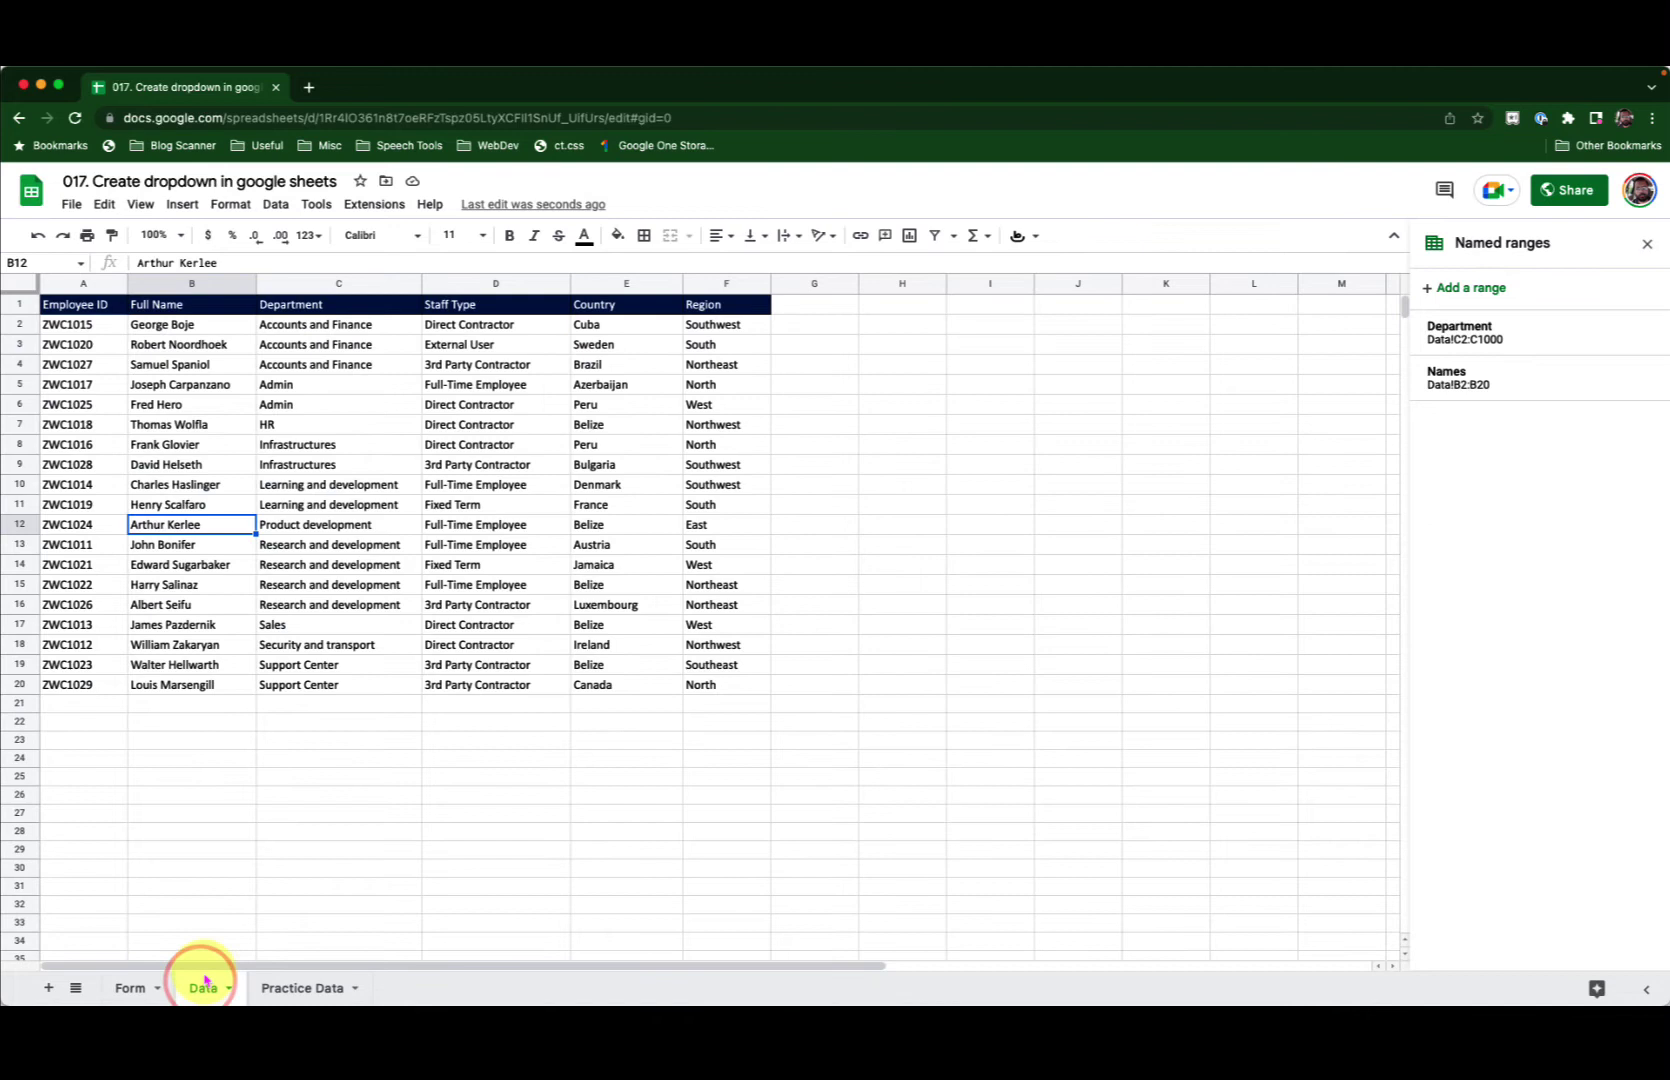
click(300, 706)
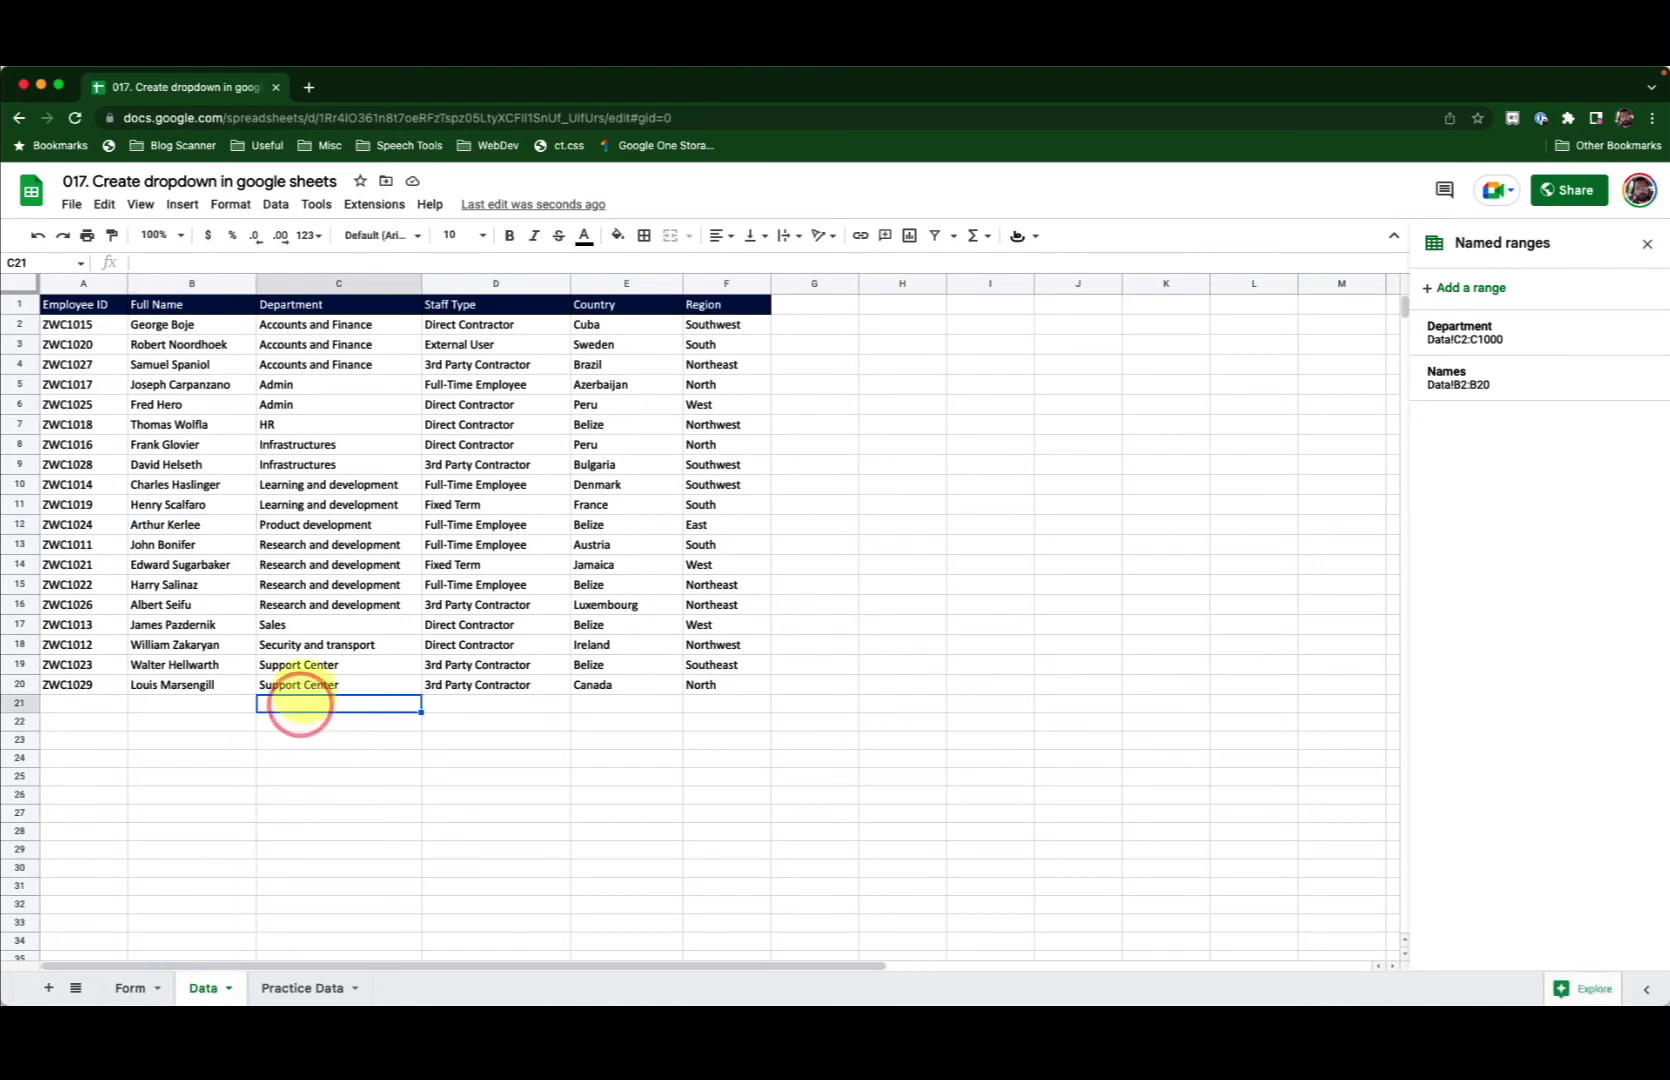
click(302, 686)
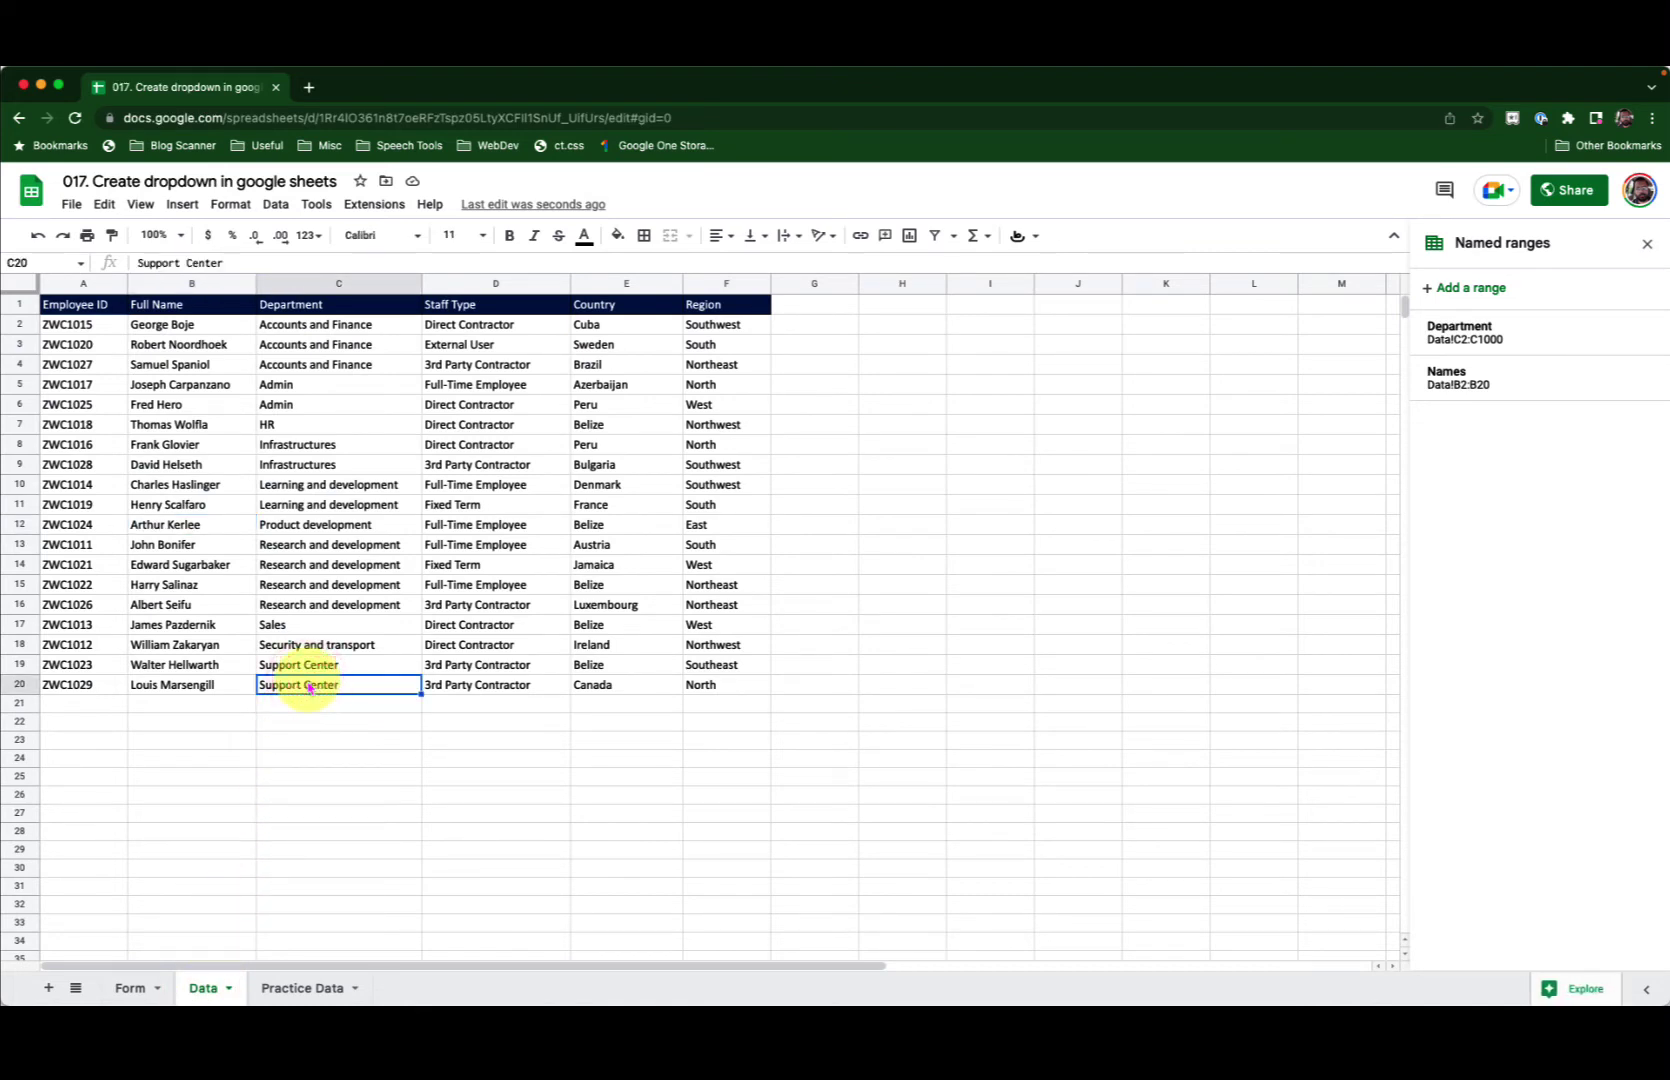
drag(305, 704, 304, 866)
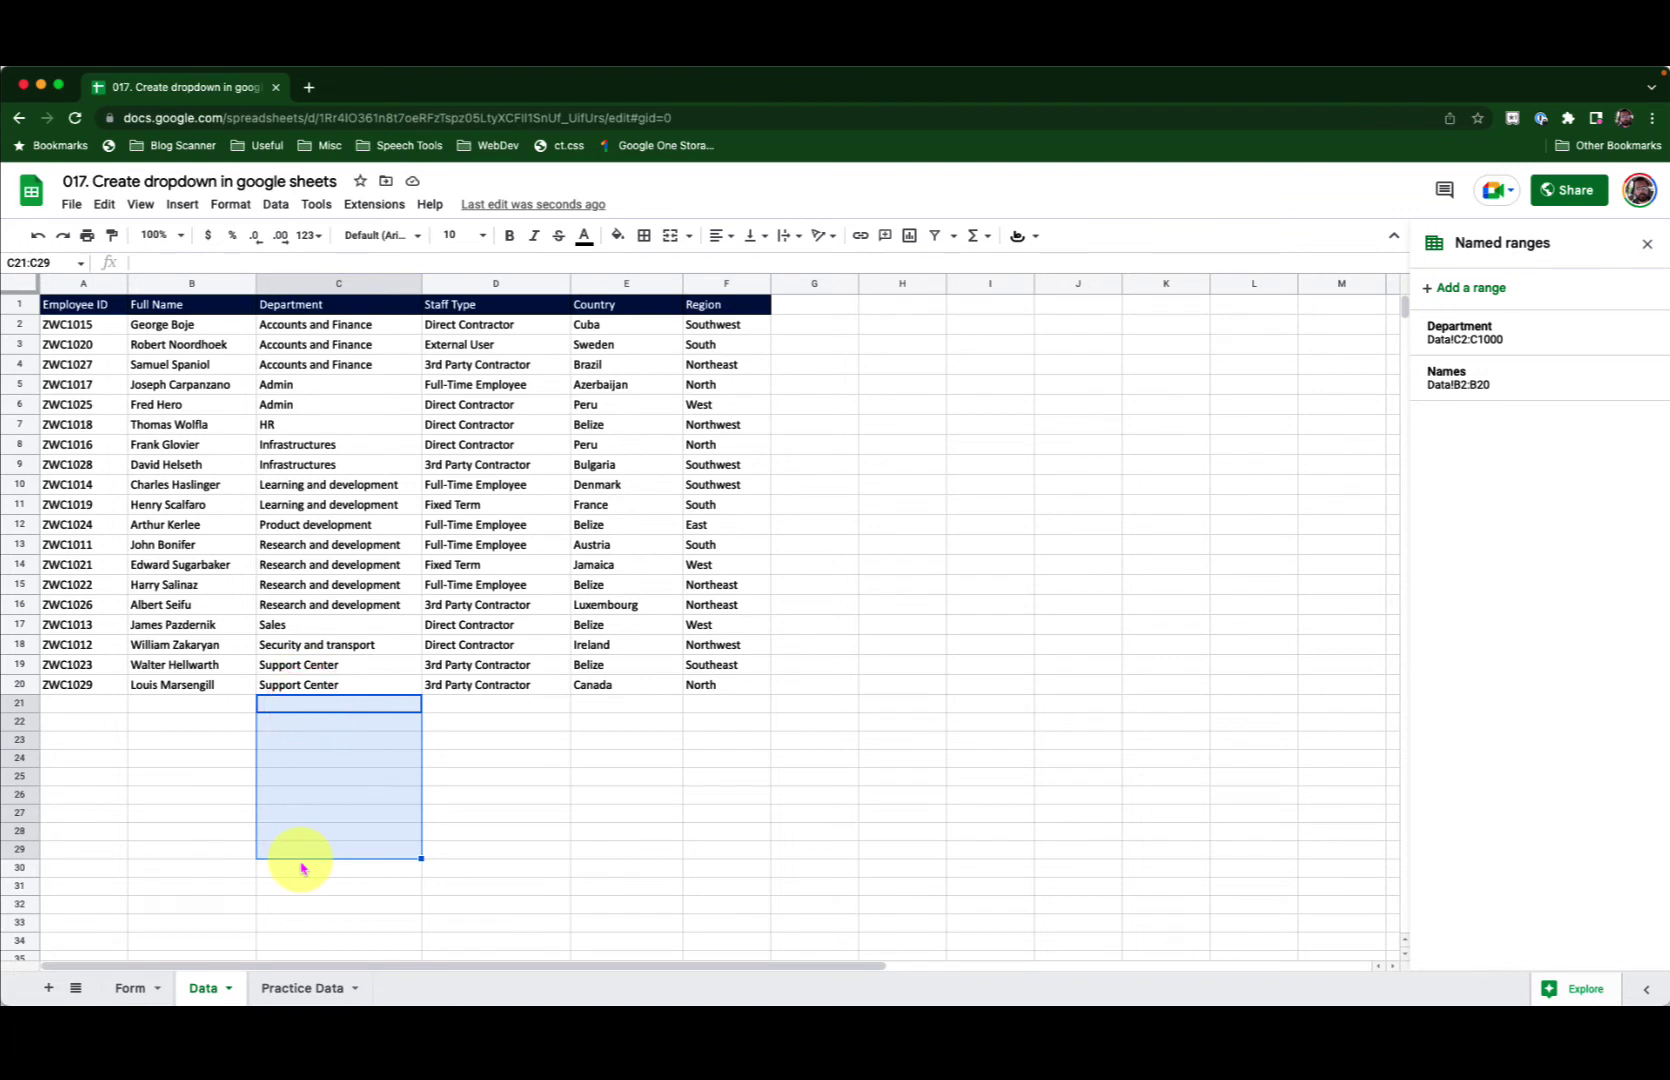
drag(344, 544, 348, 607)
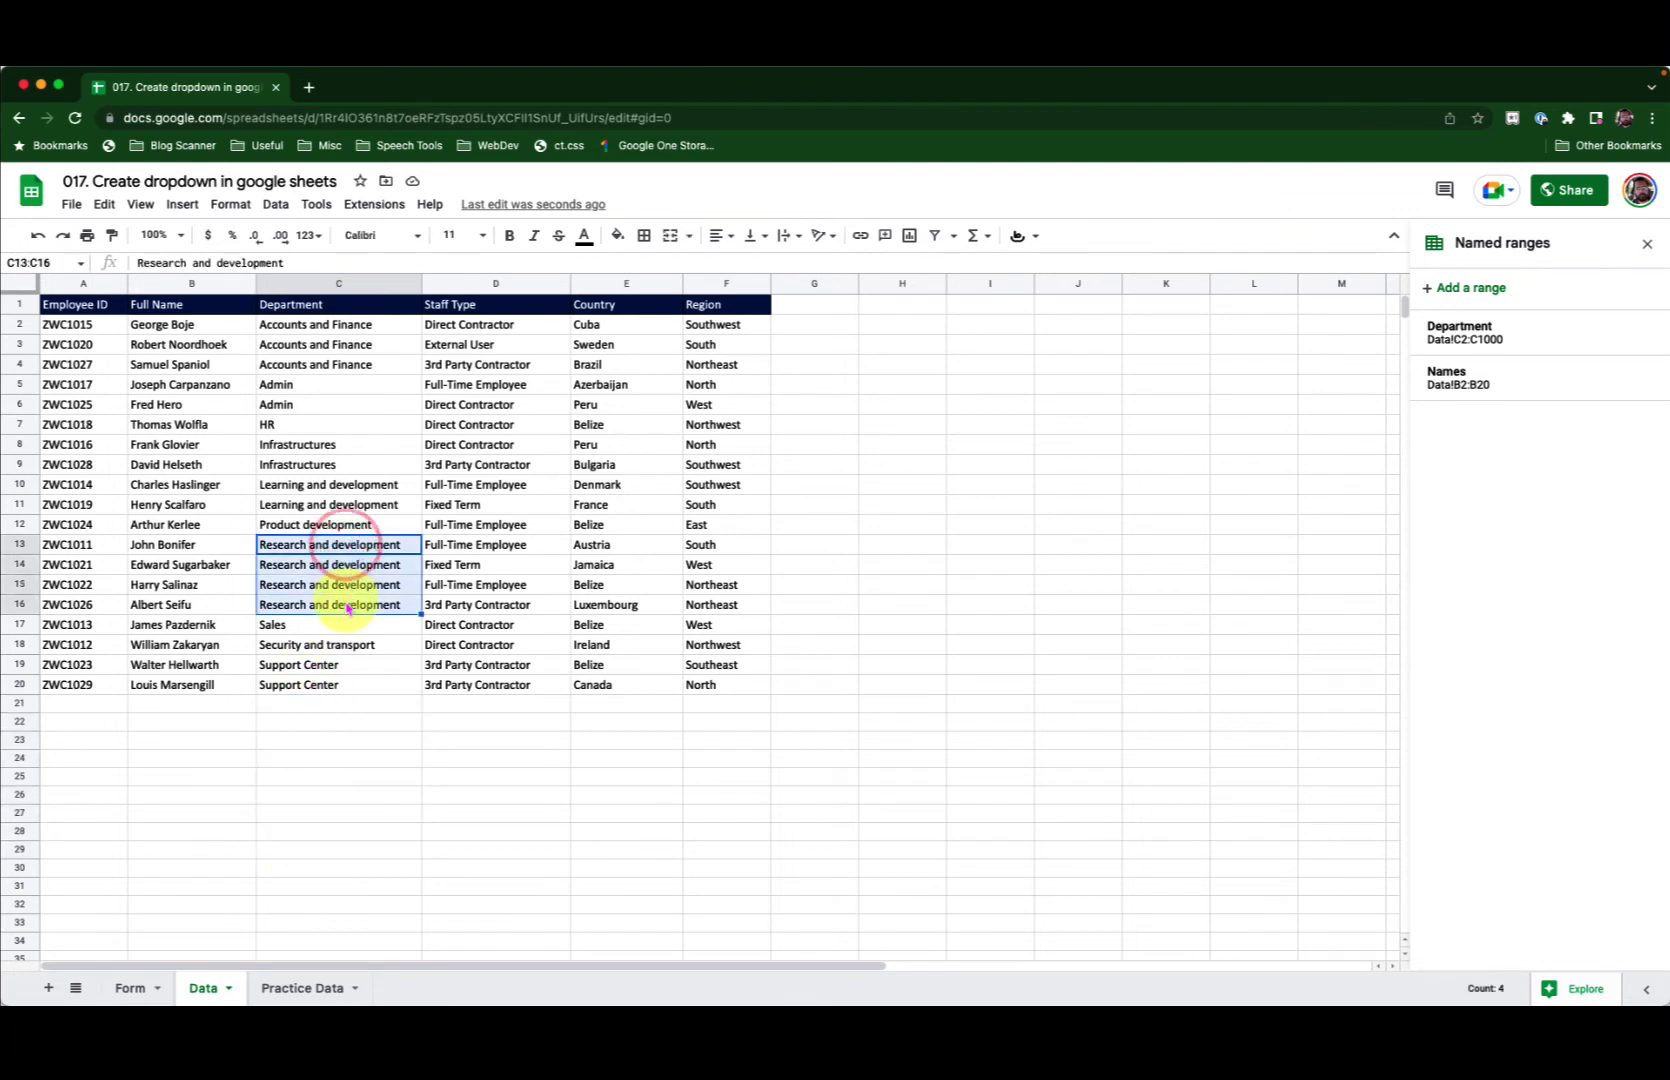
click(285, 738)
click(130, 988)
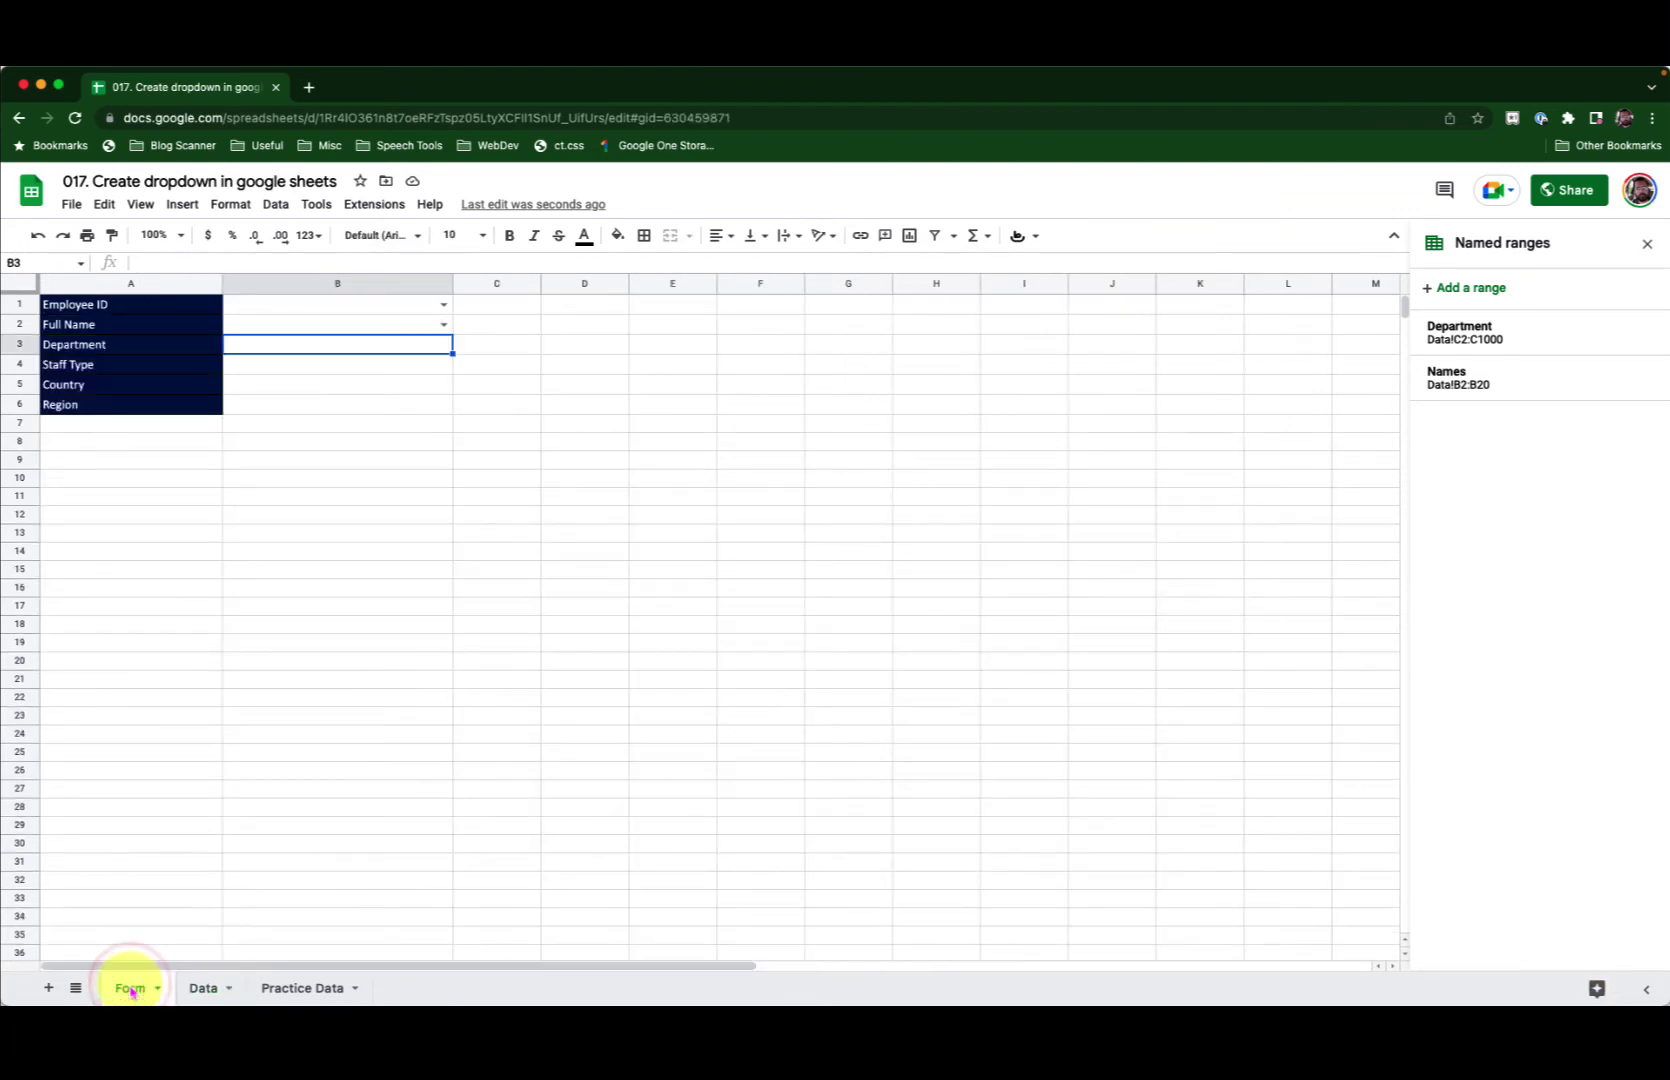
- Set B3's list source to 'Department', save, and check its 10-department dropdown
click(276, 204)
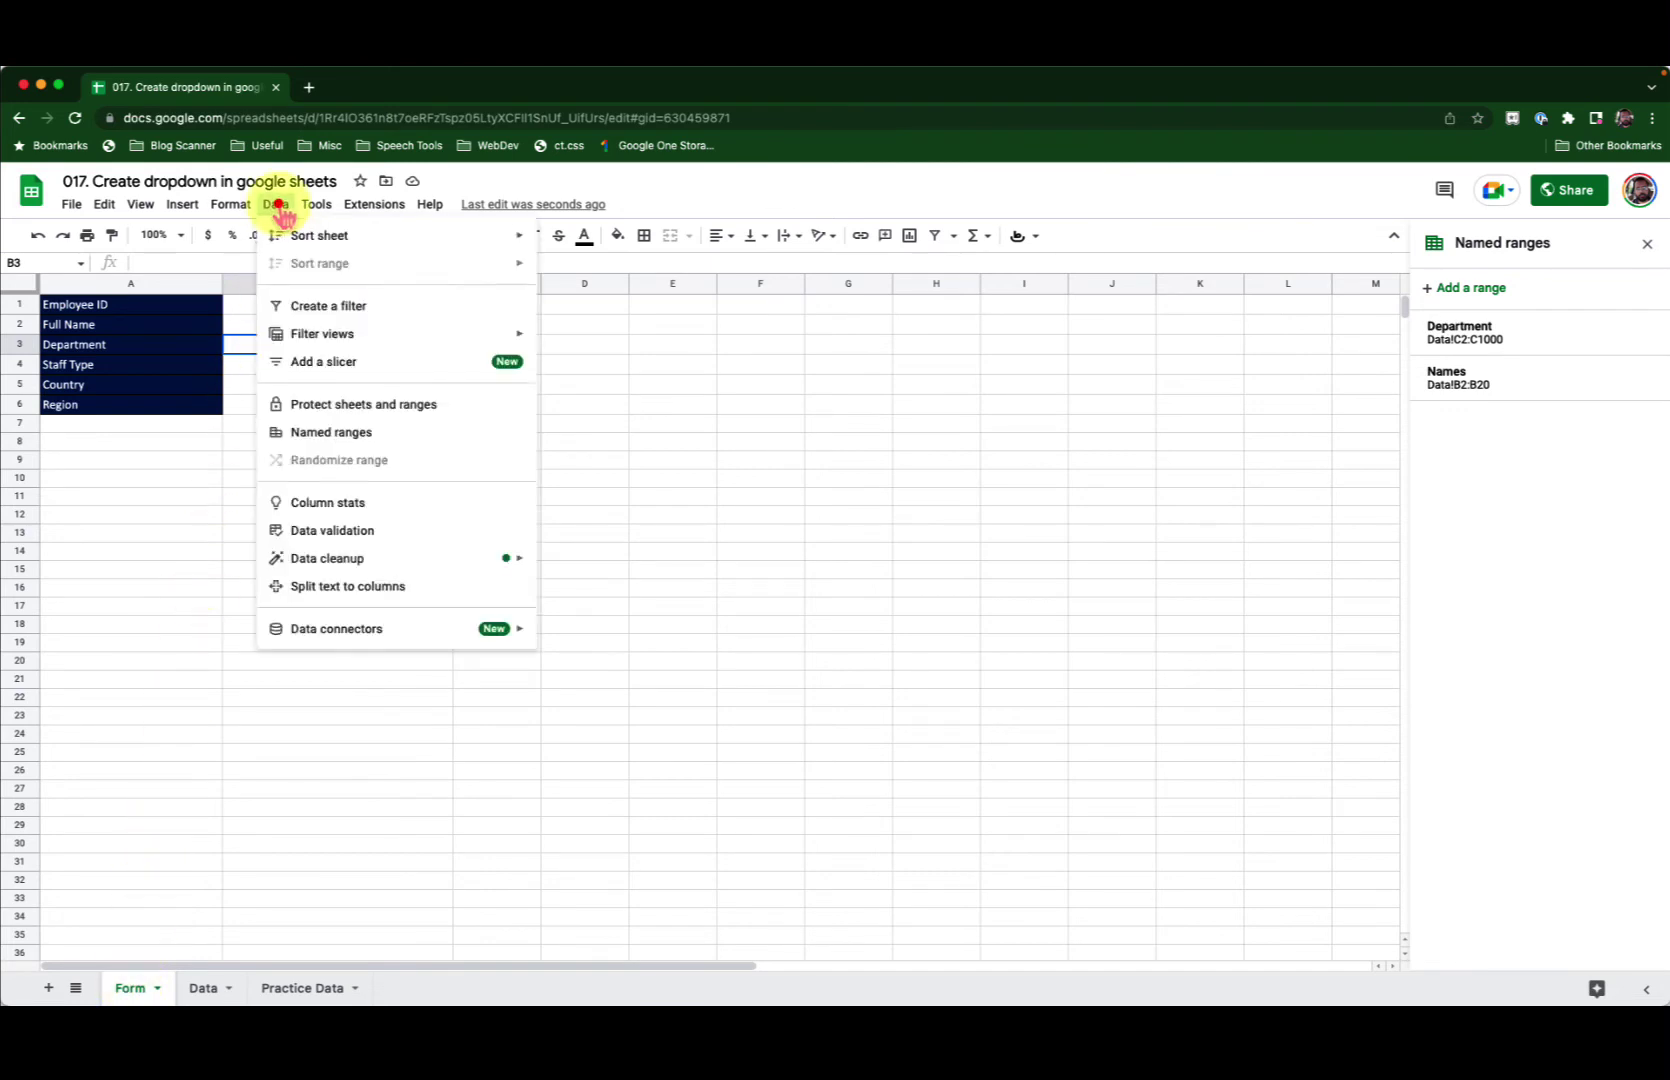
click(347, 530)
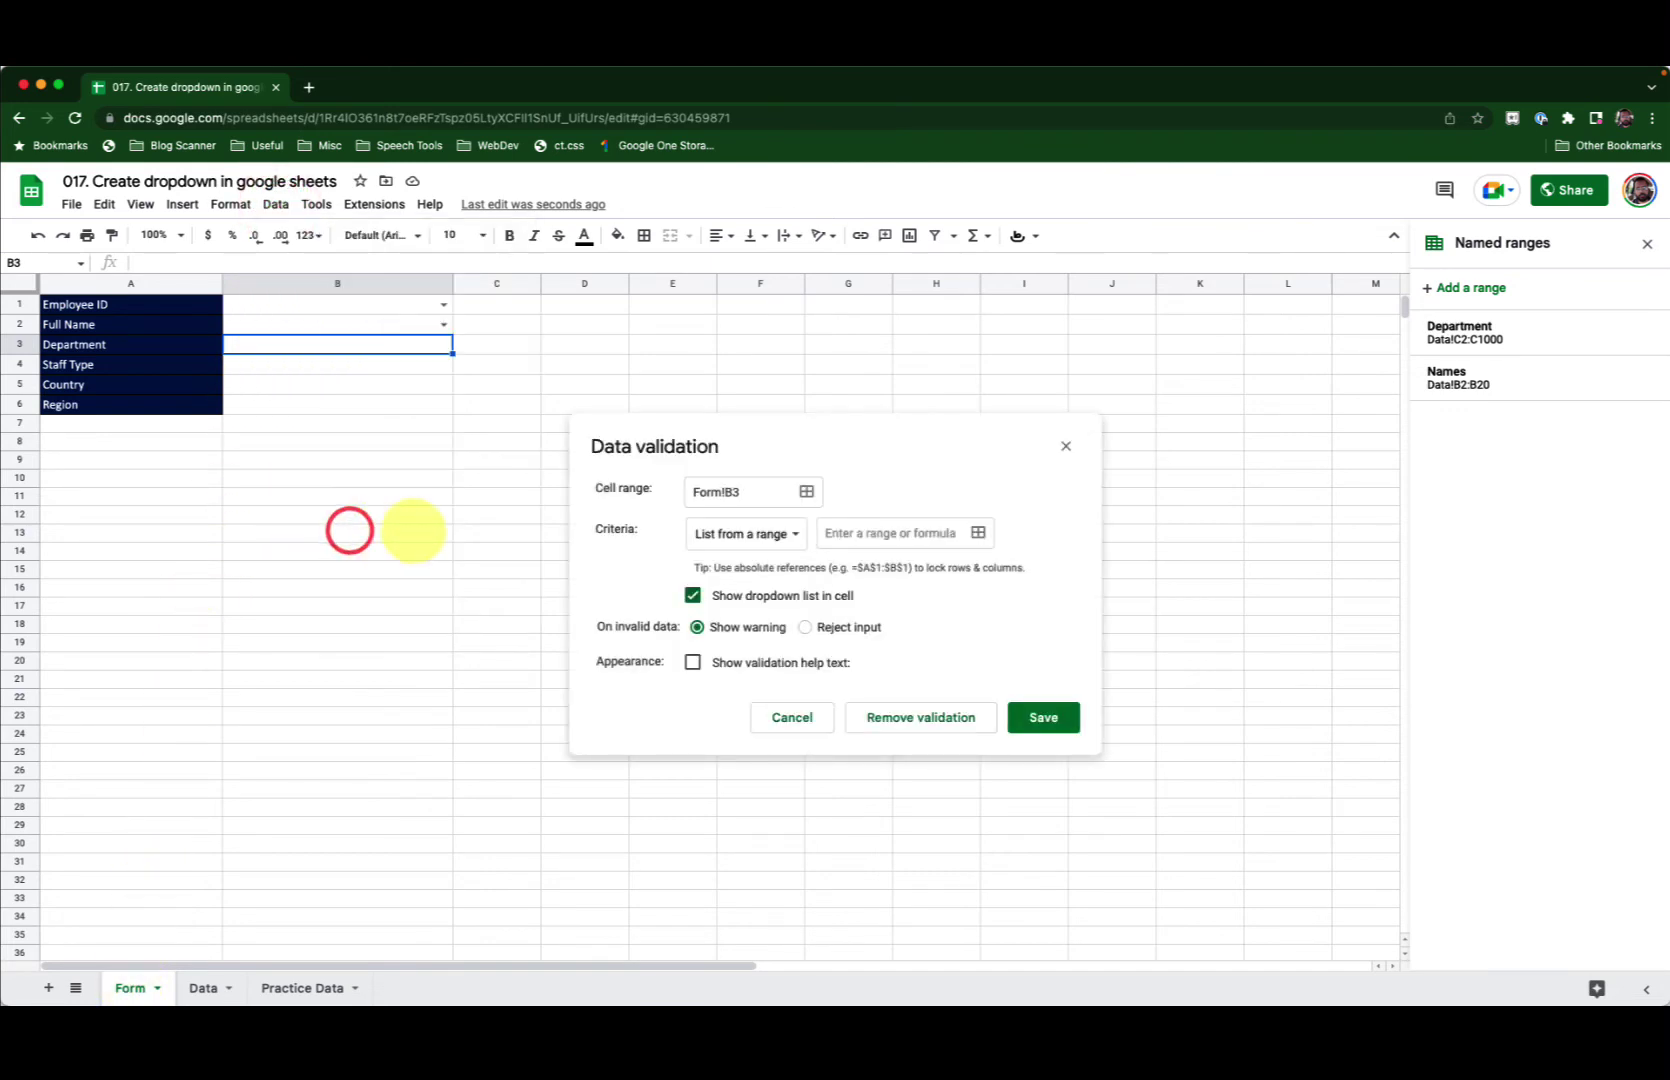
click(851, 533)
text(D)
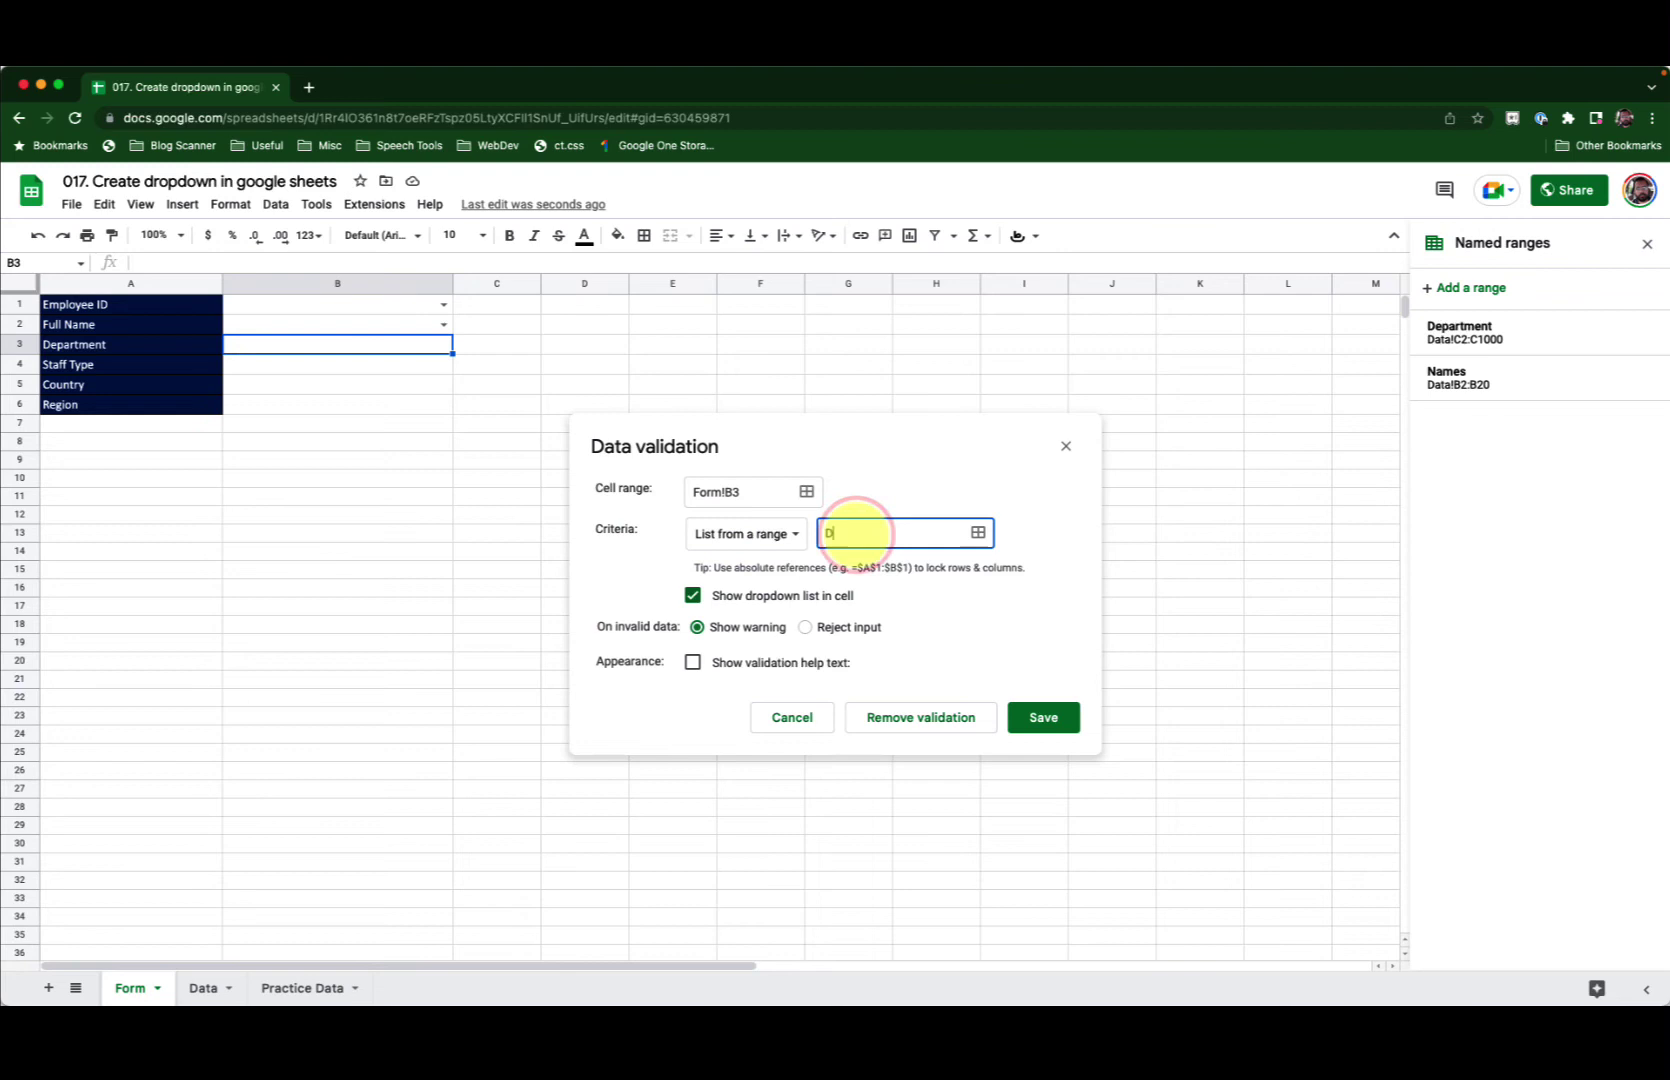
text(epartment)
click(1043, 717)
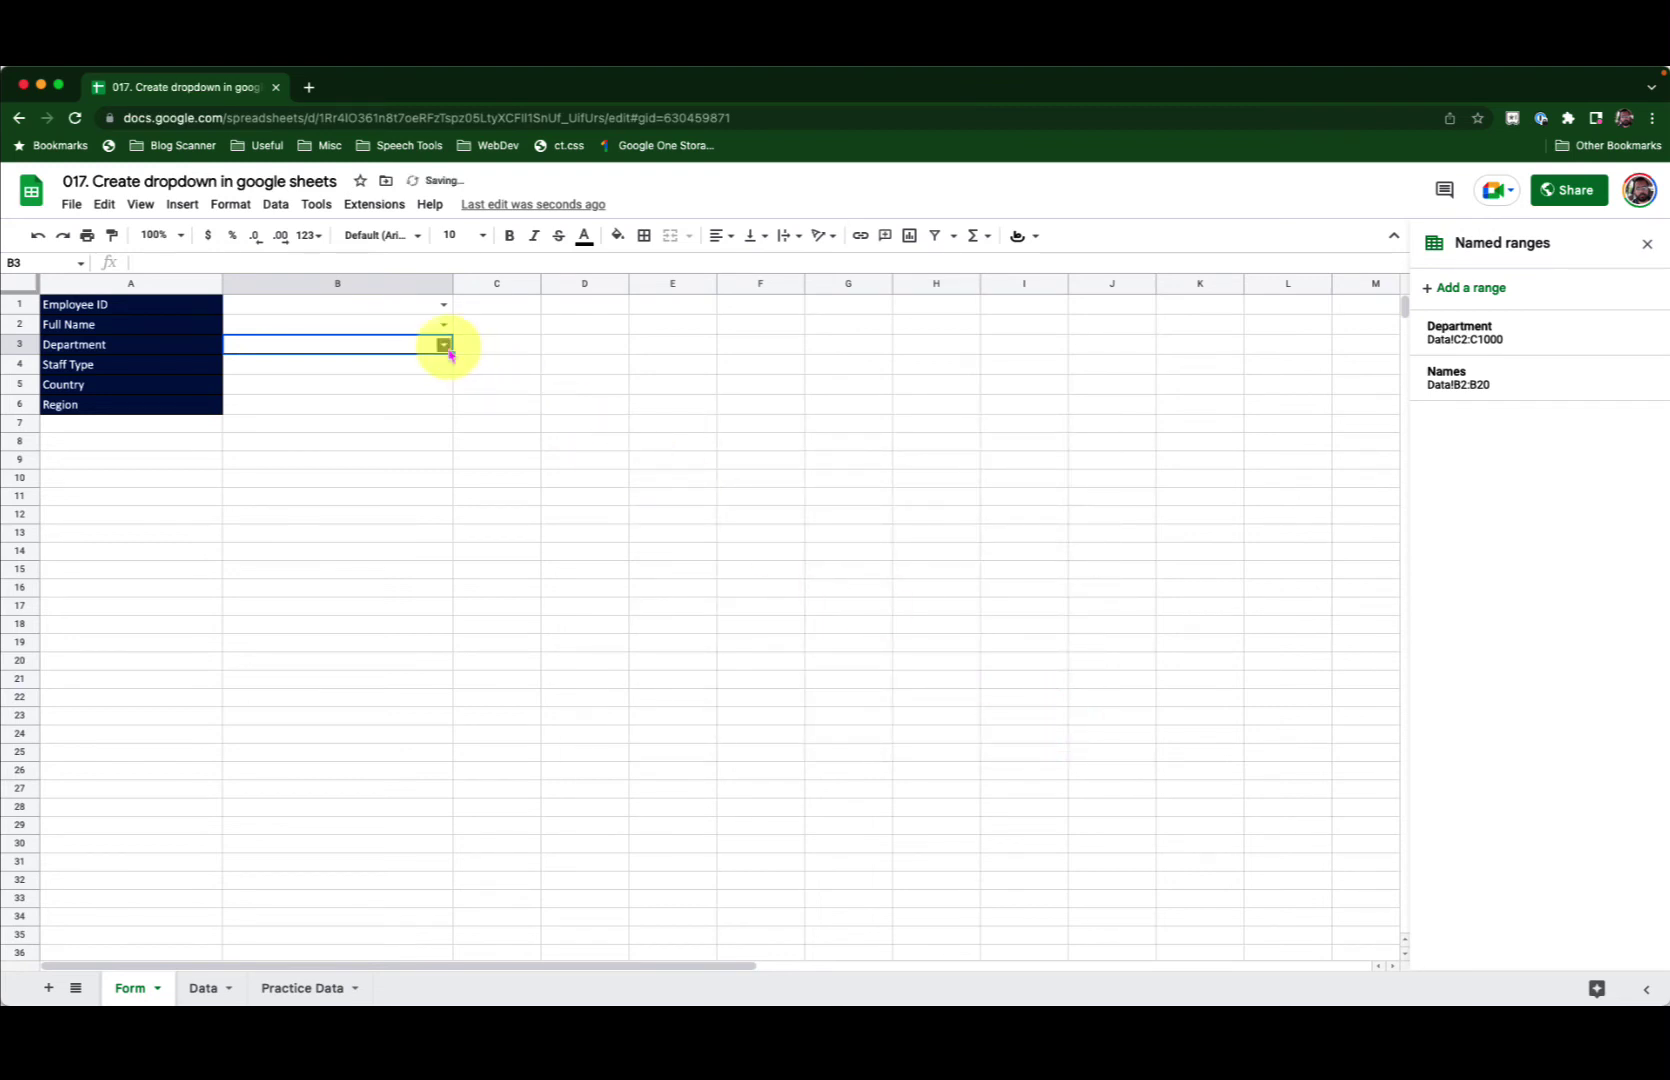
click(445, 346)
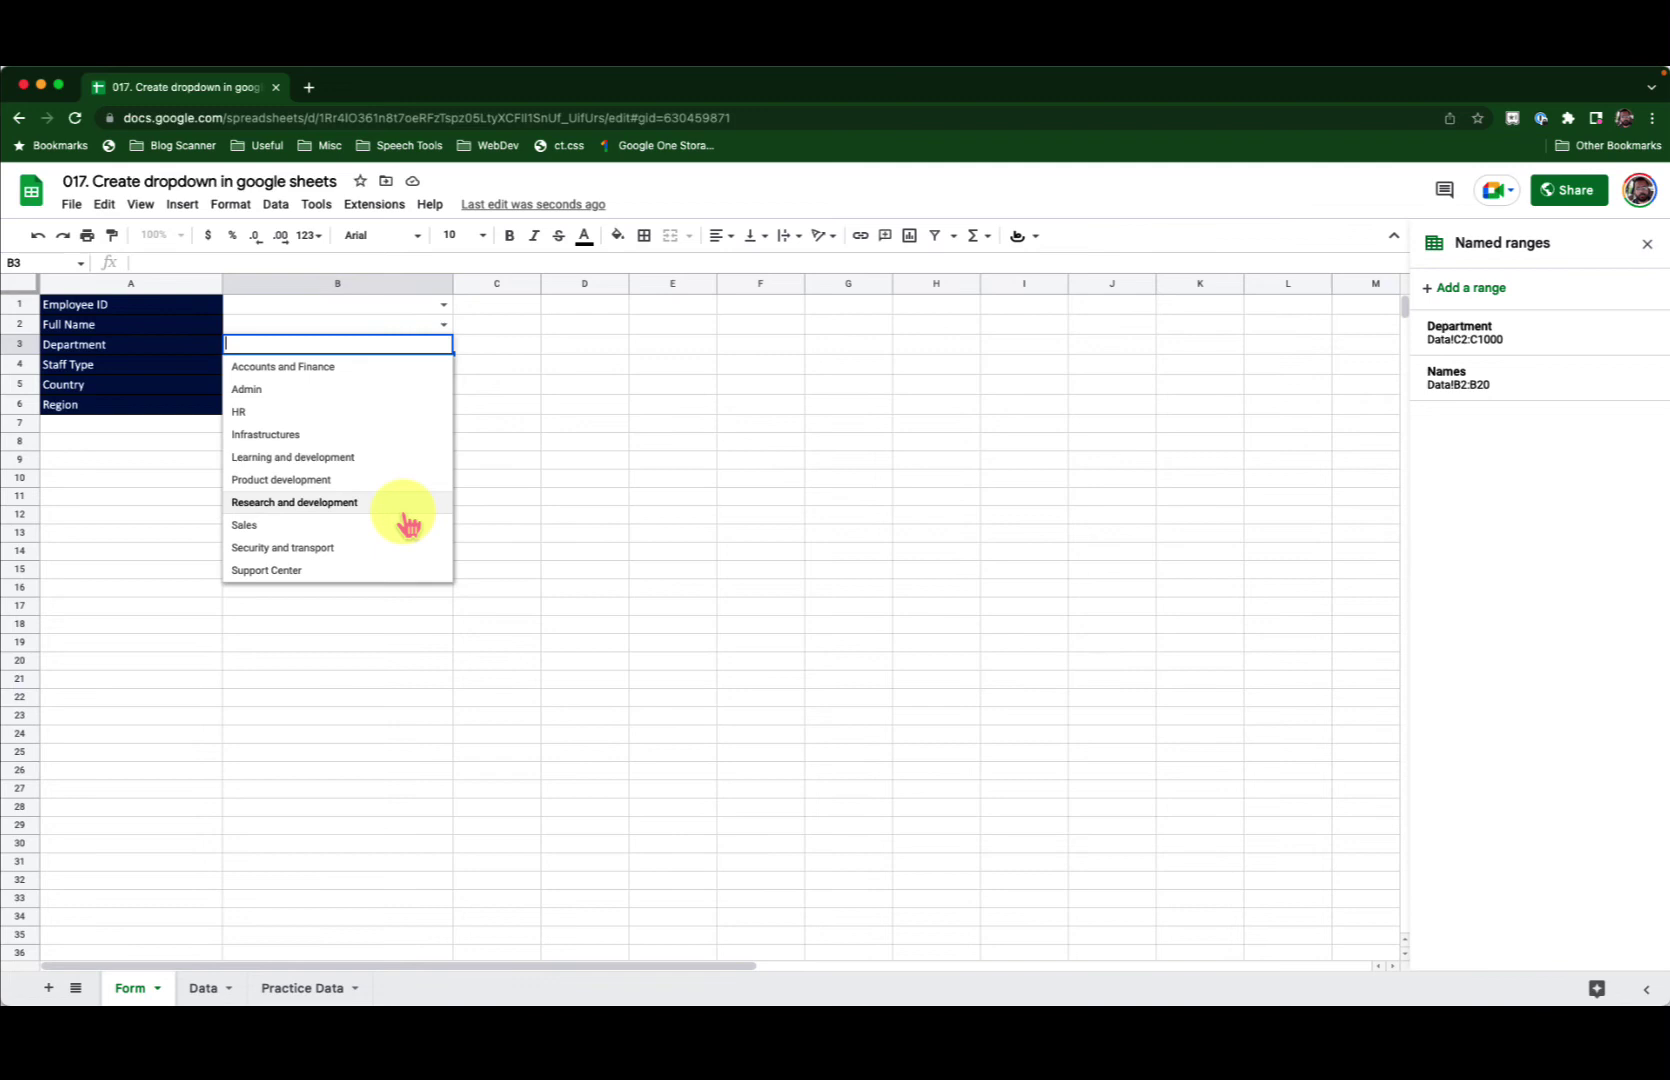
click(496, 368)
click(383, 344)
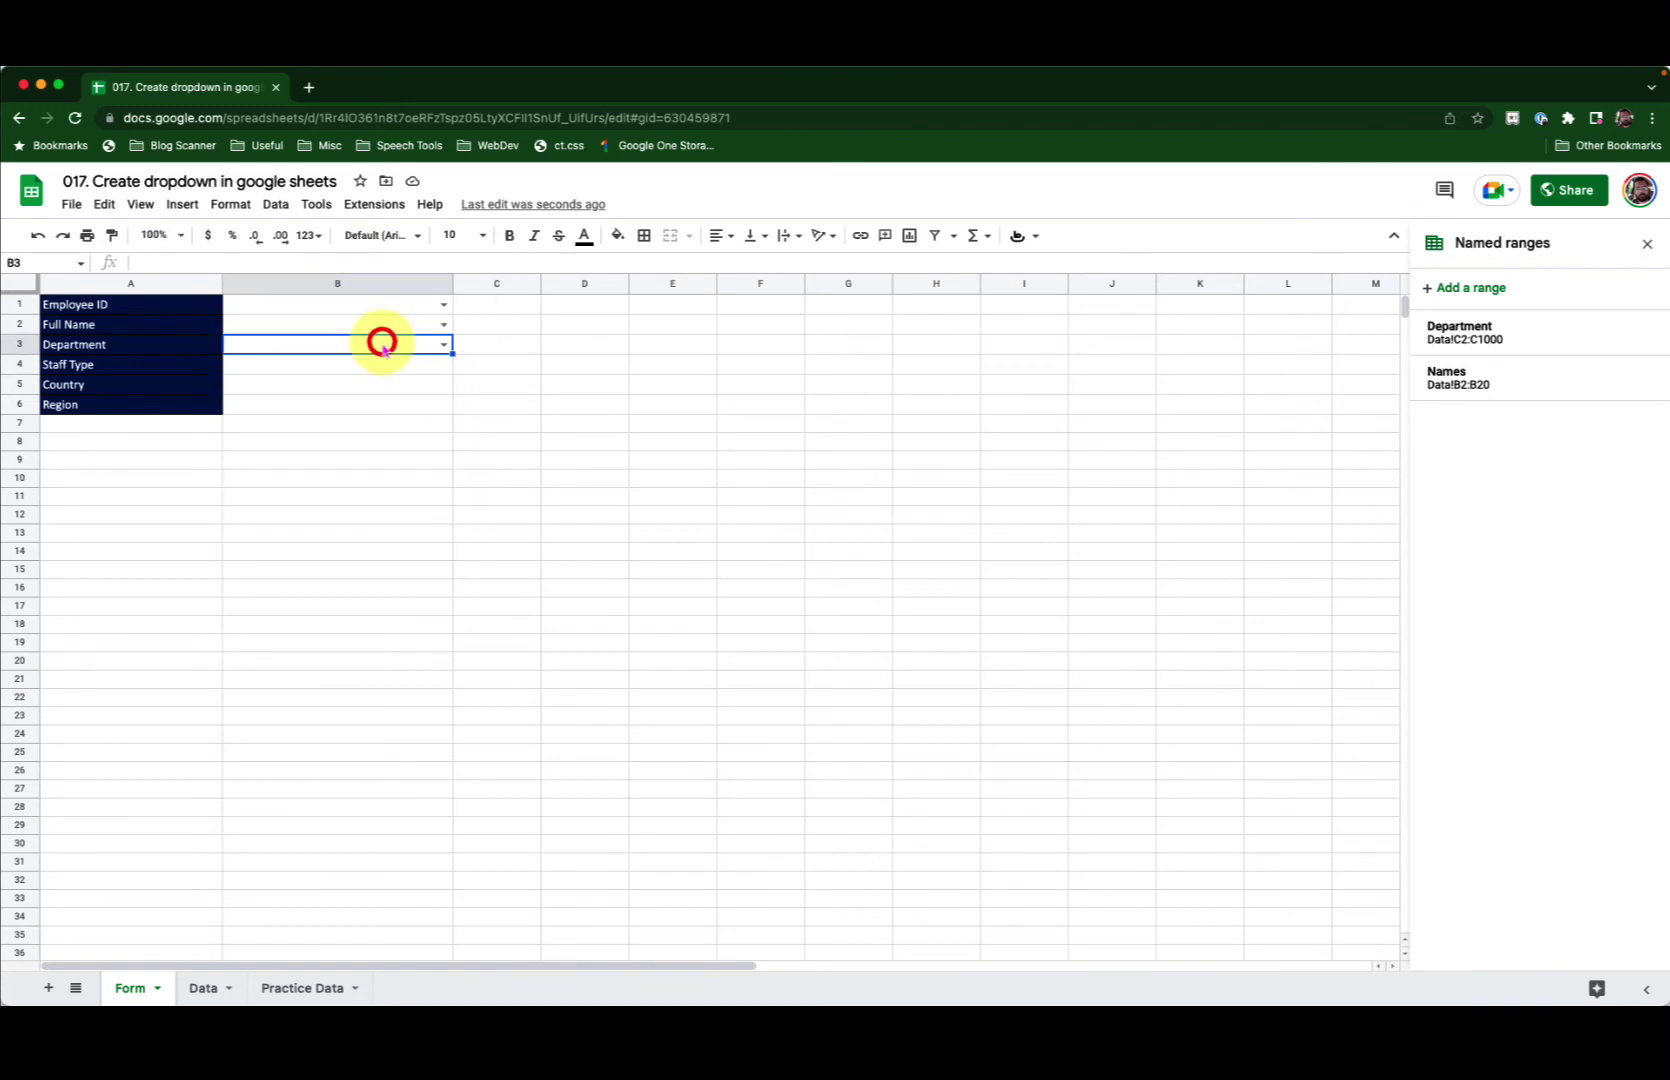
click(203, 988)
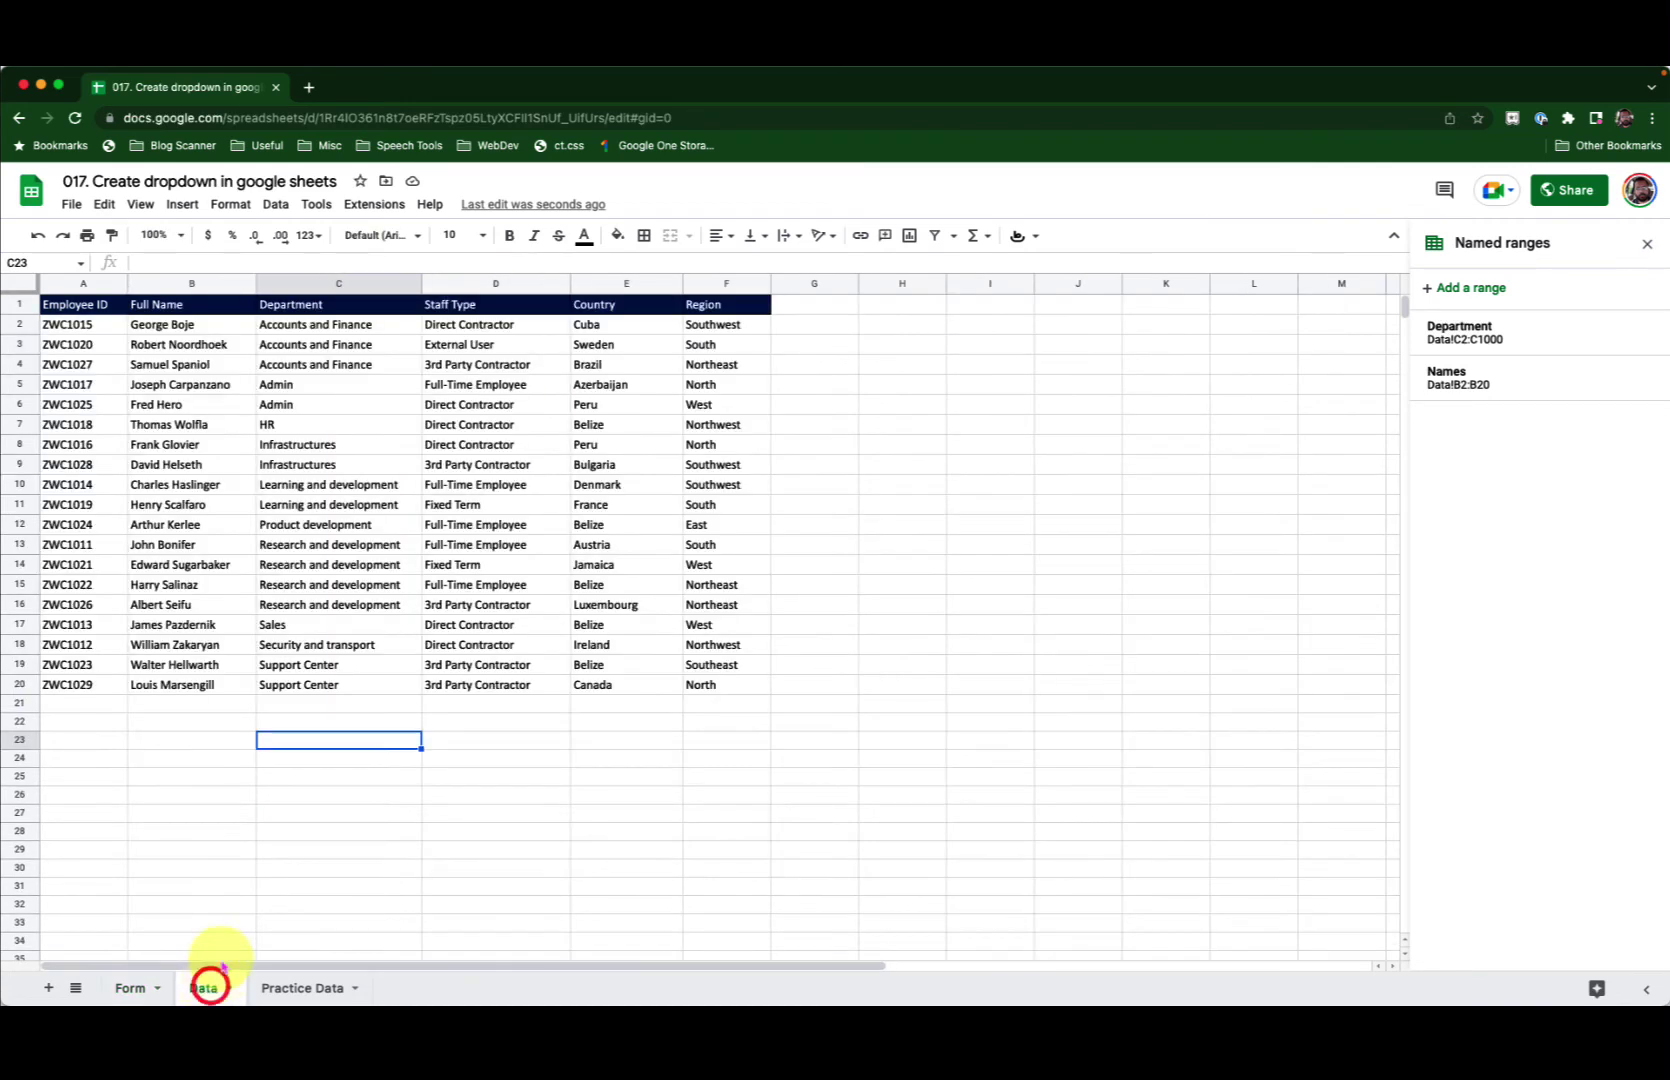
click(314, 704)
text(Testing)
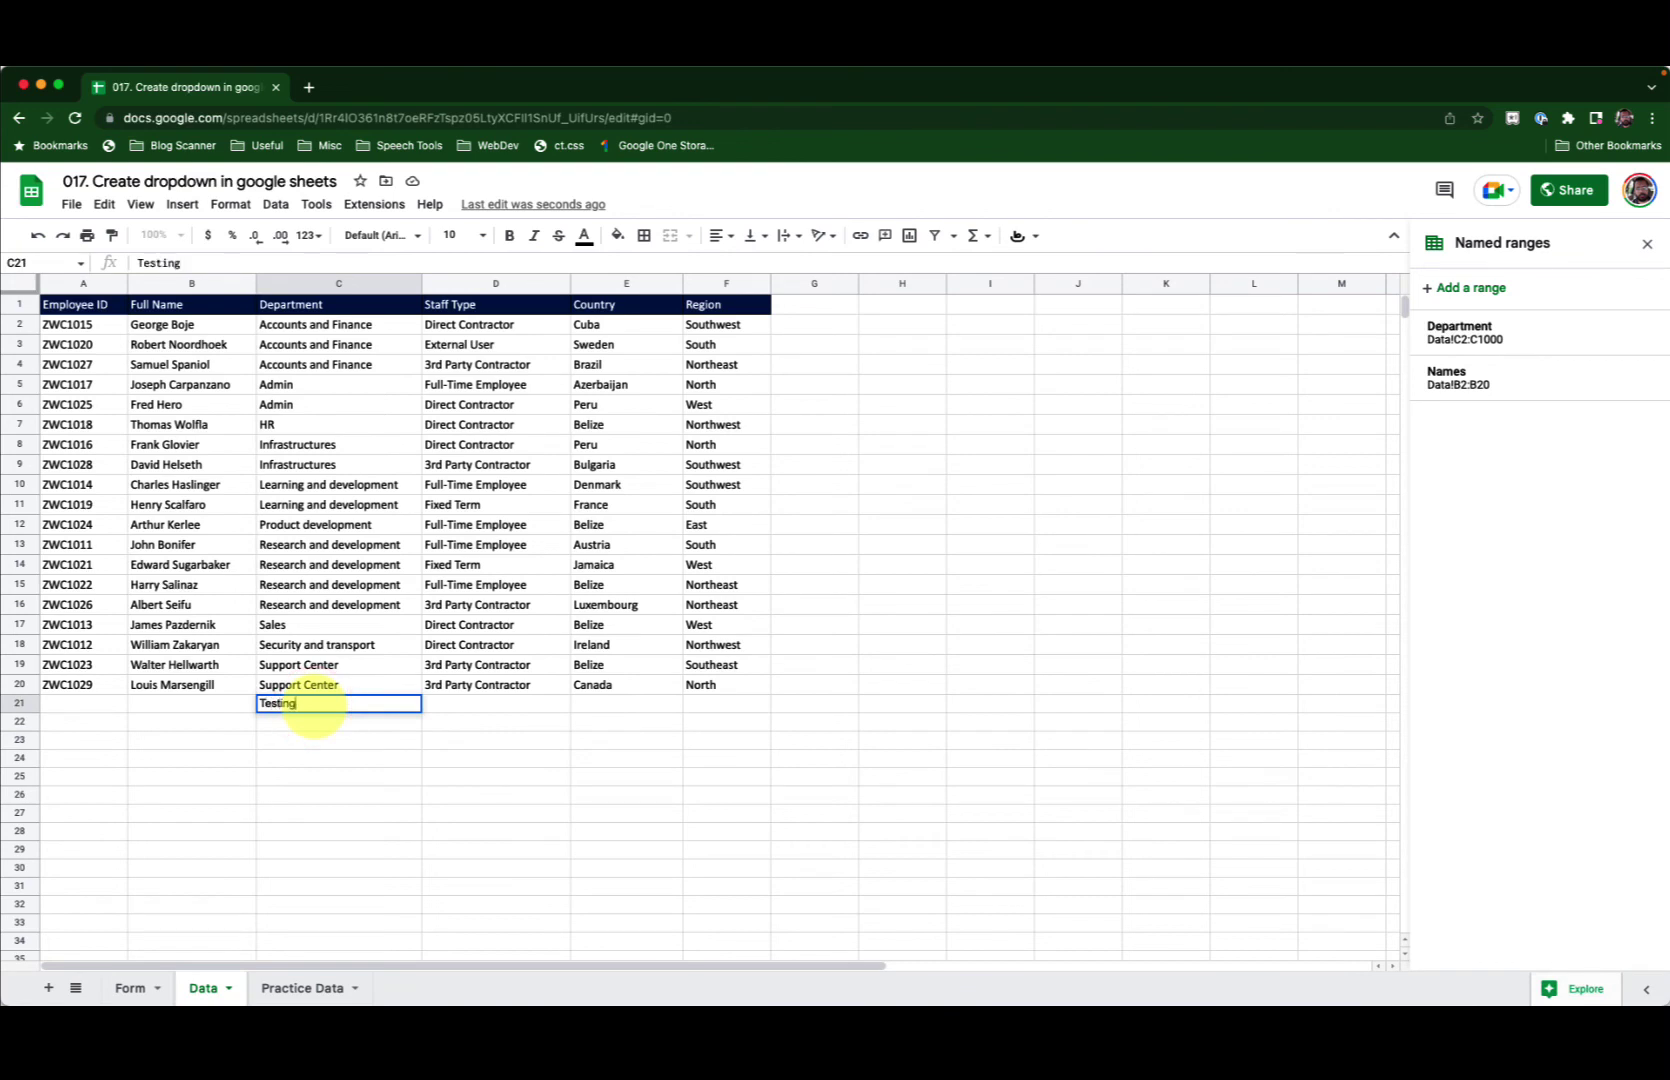
key(Return)
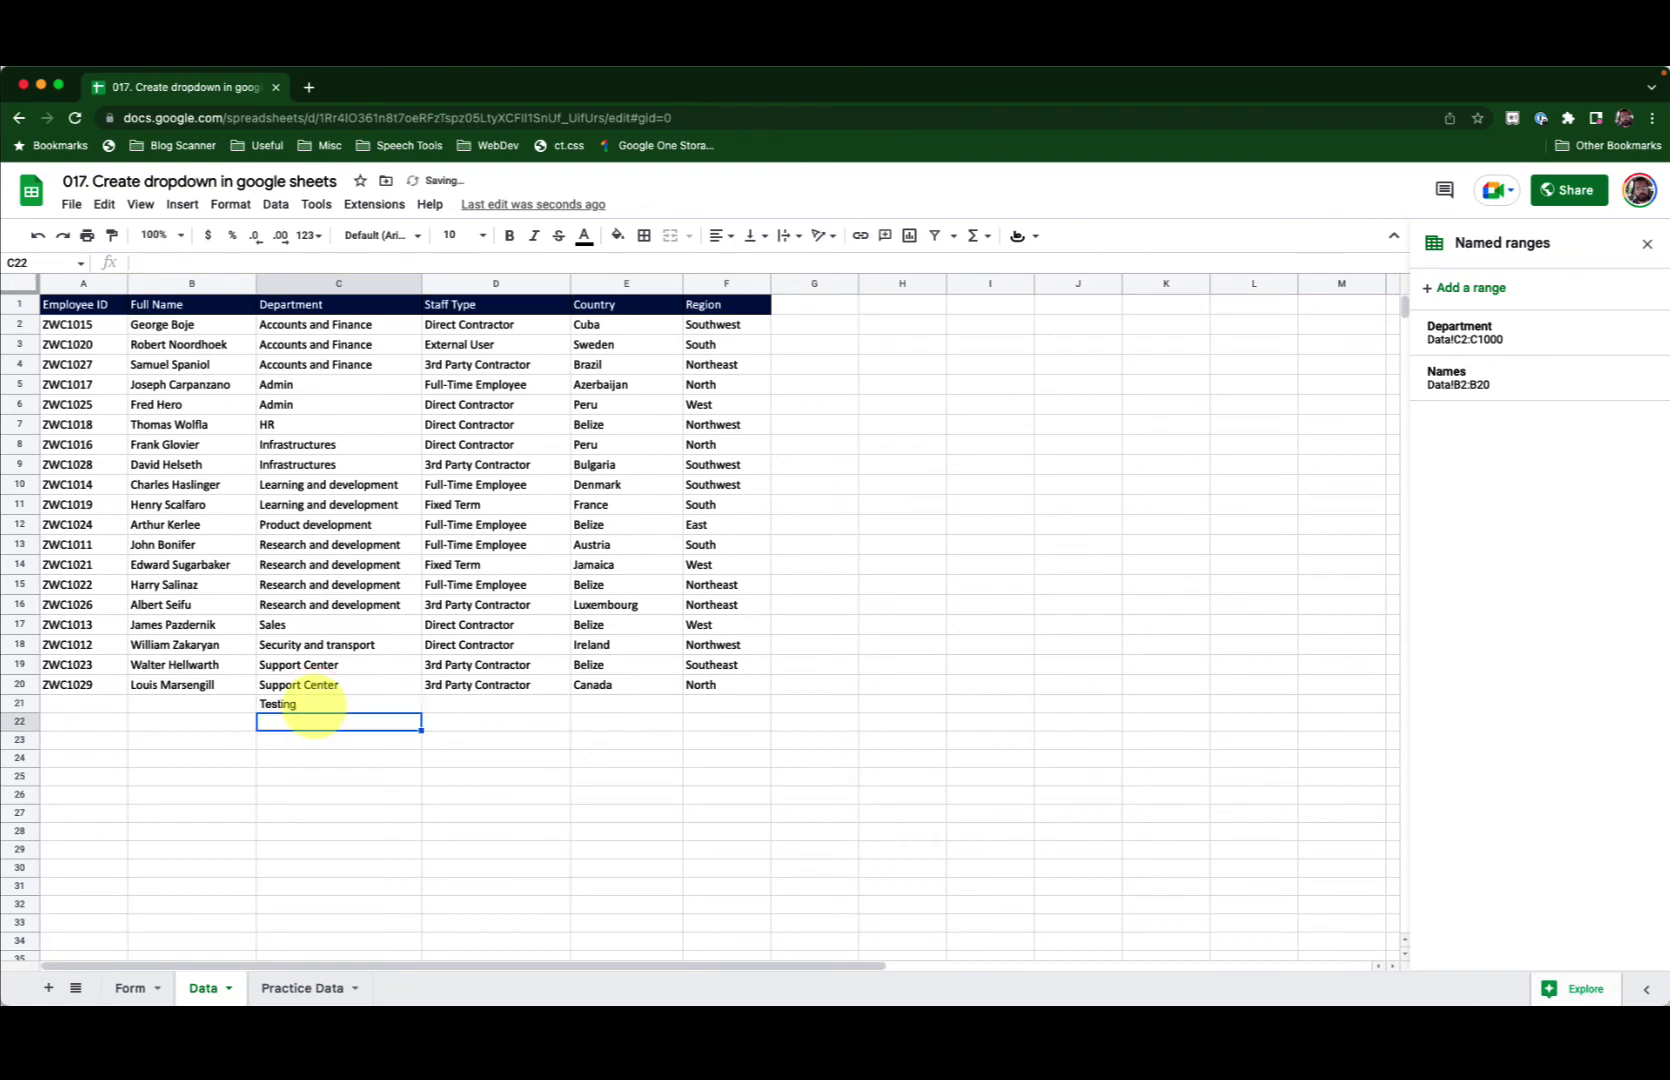
click(130, 988)
click(443, 346)
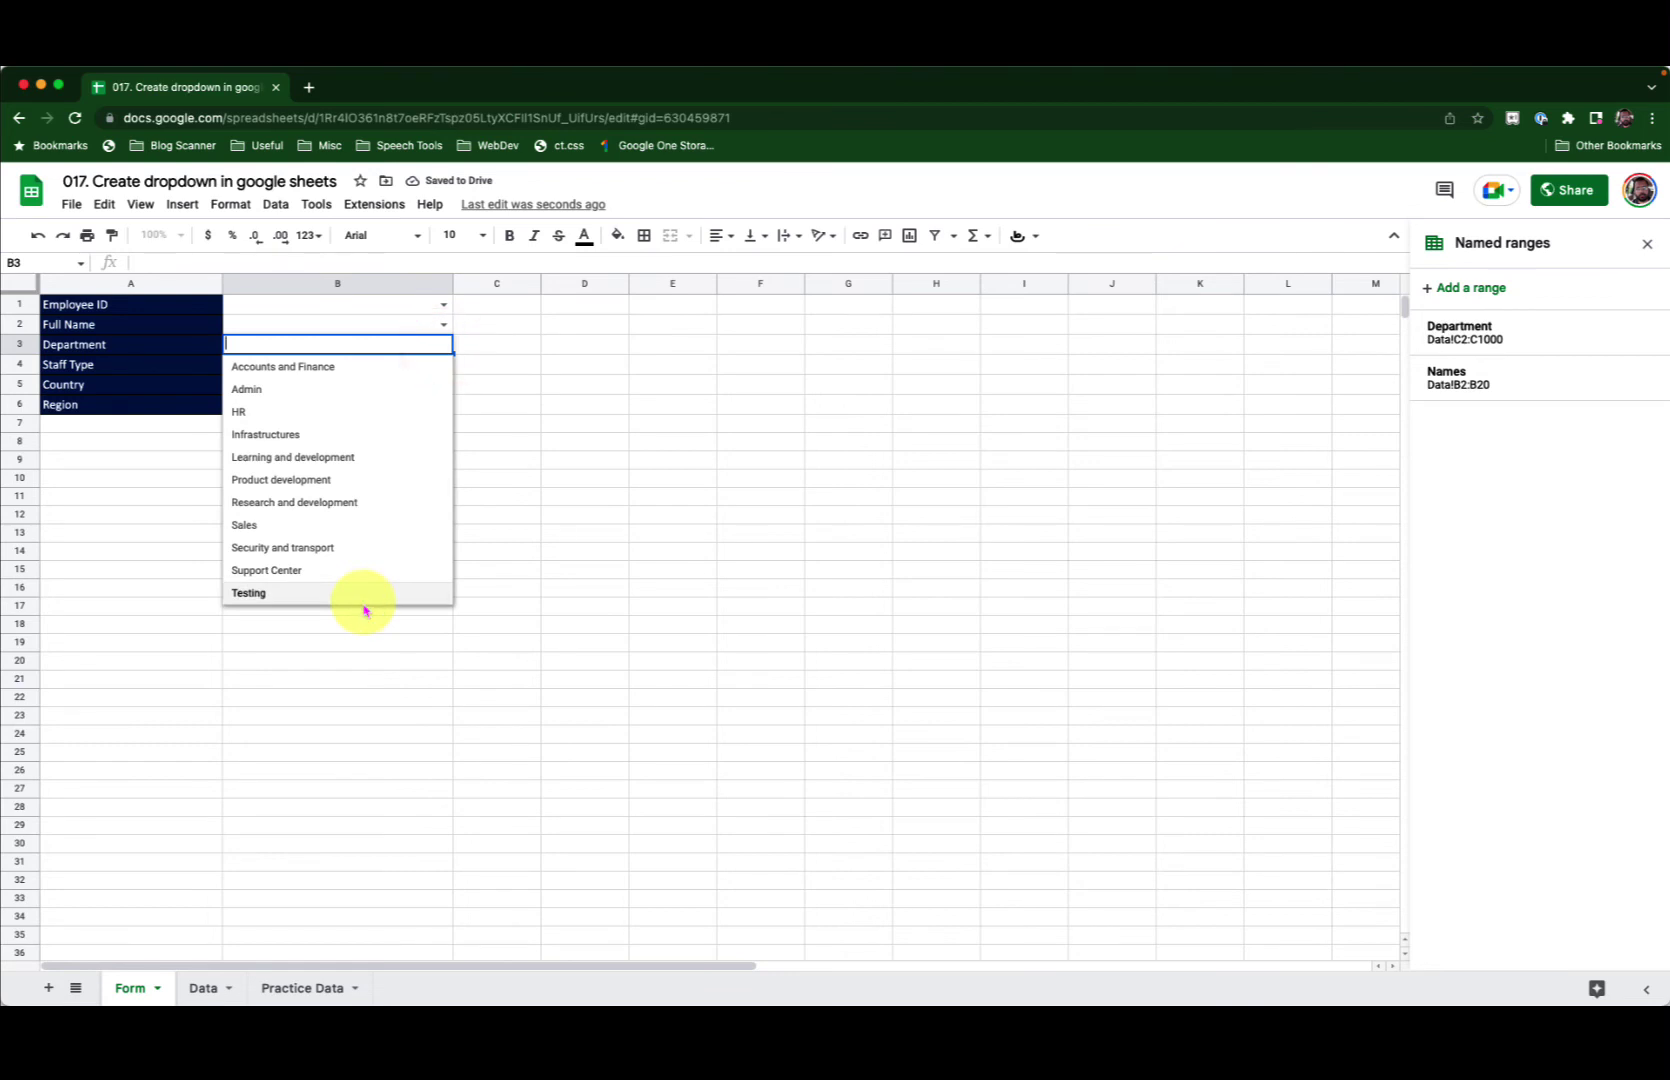
click(203, 988)
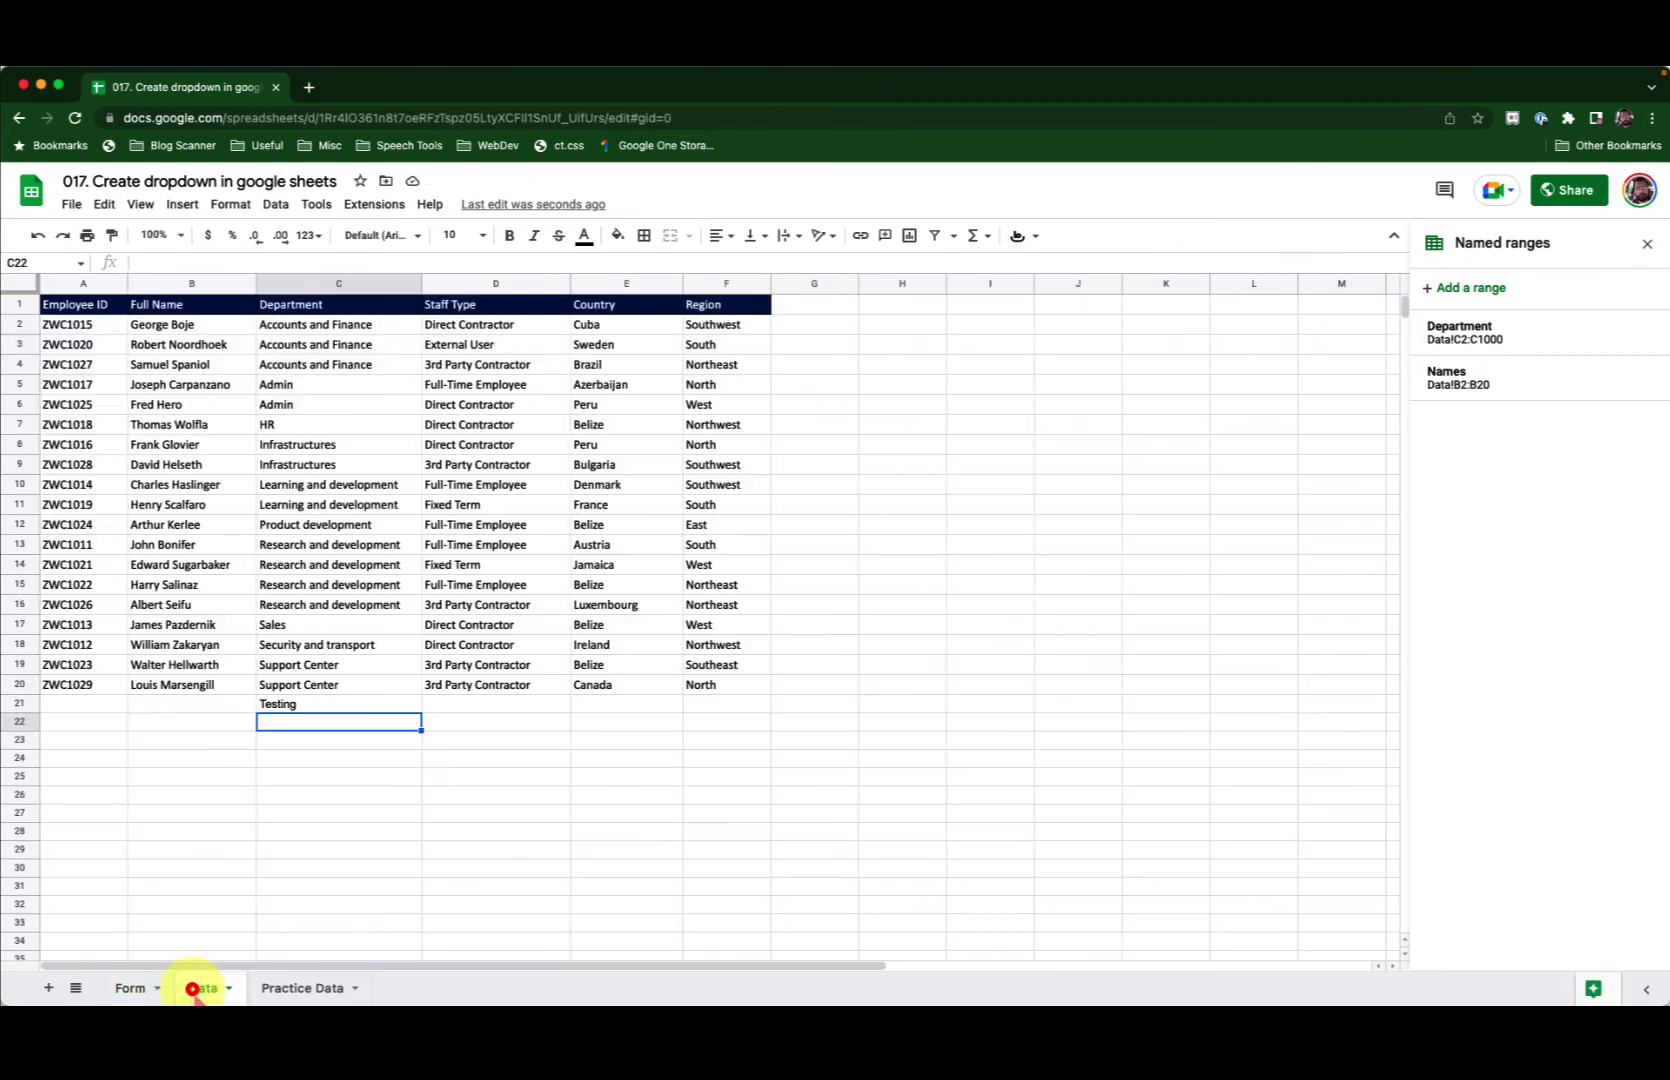
click(316, 705)
key(Delete)
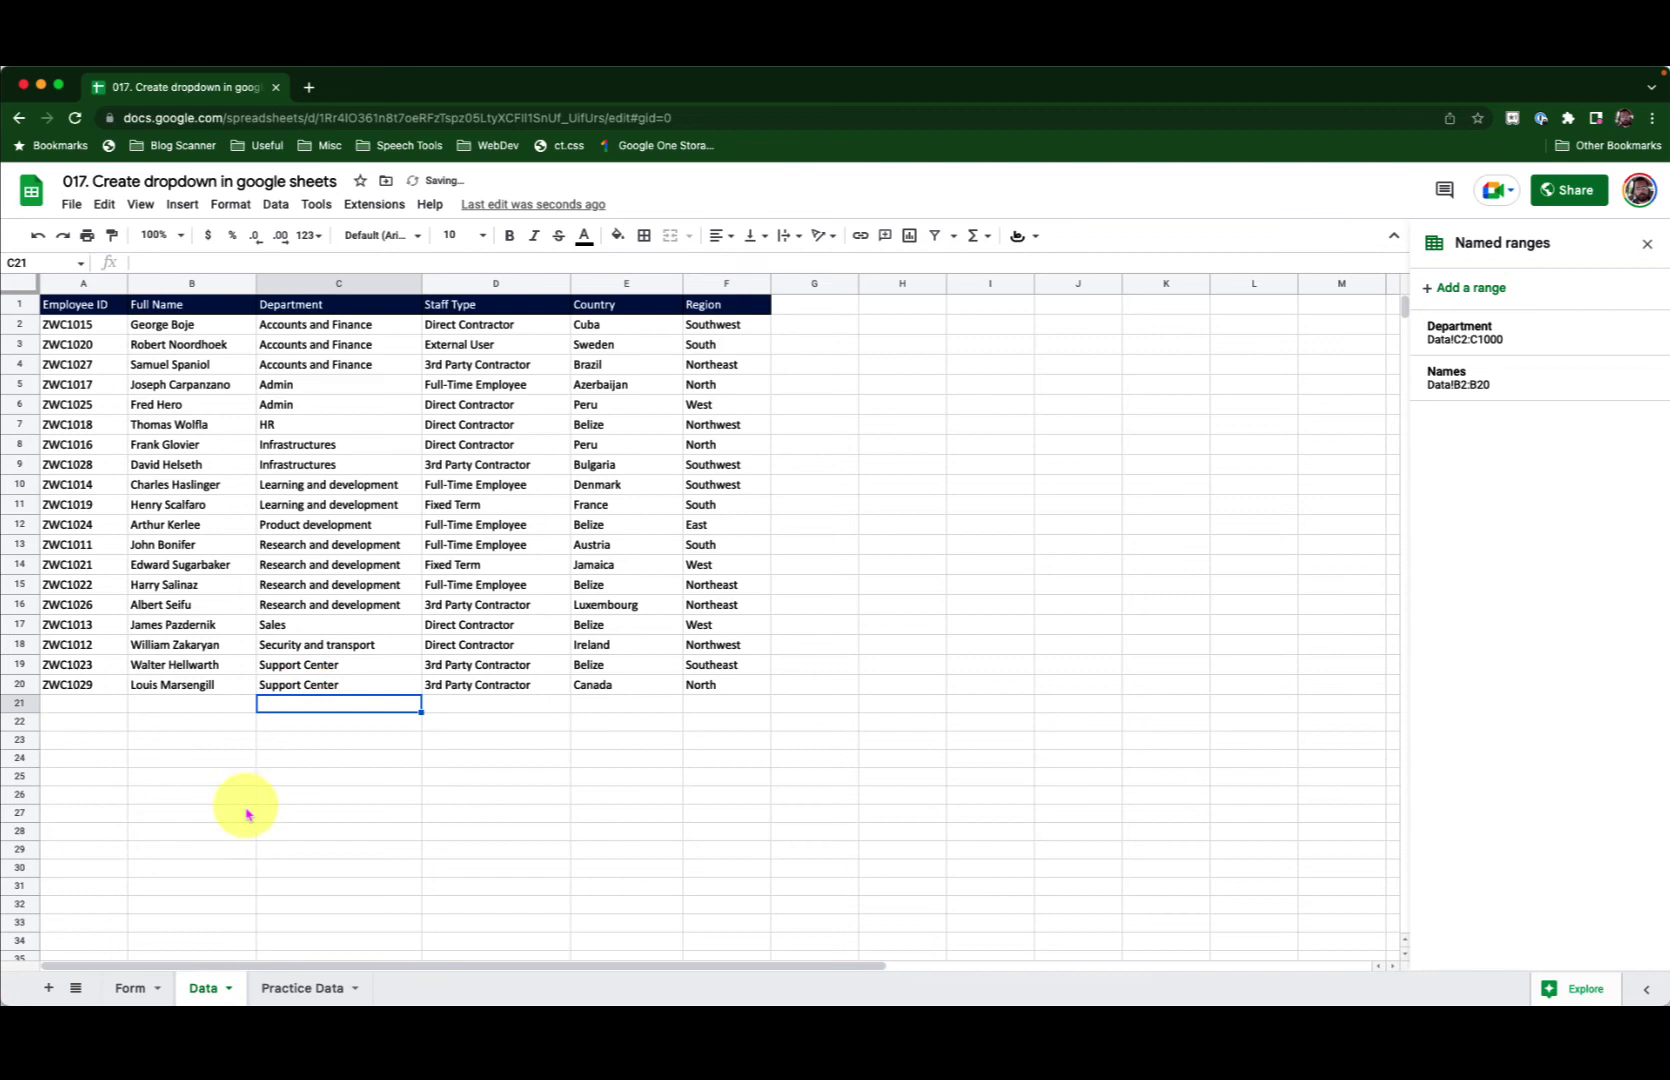
click(132, 988)
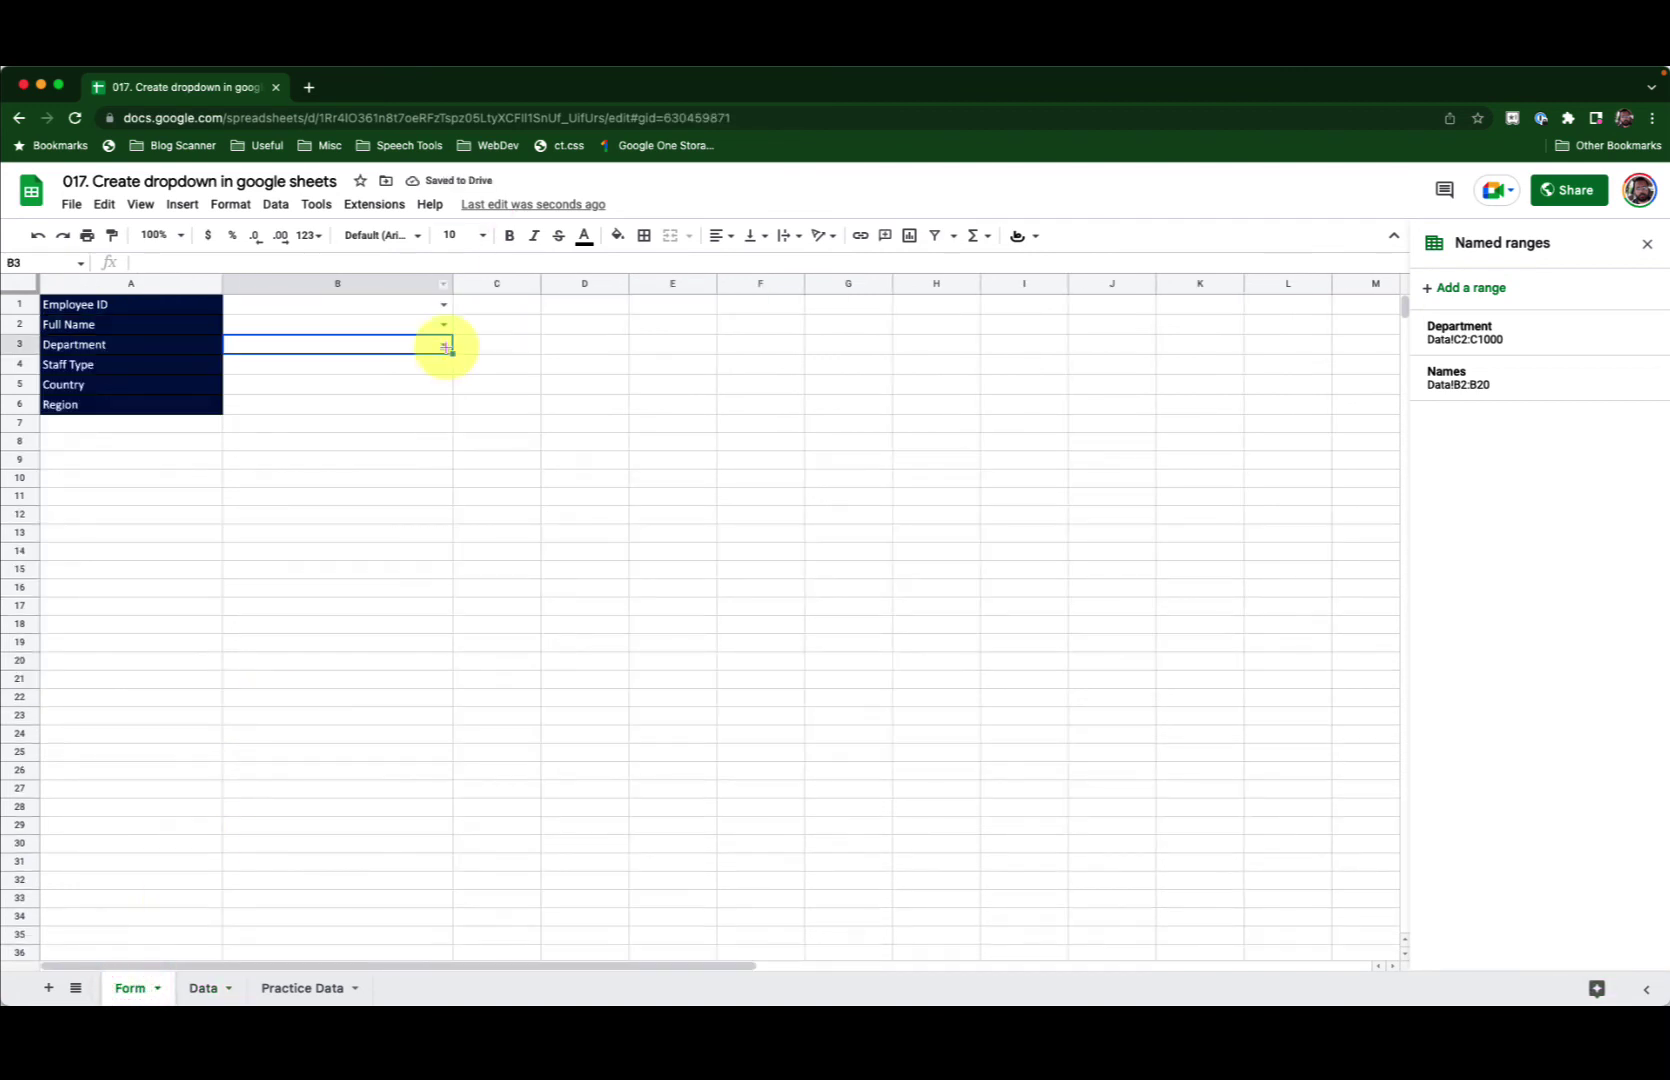
click(444, 345)
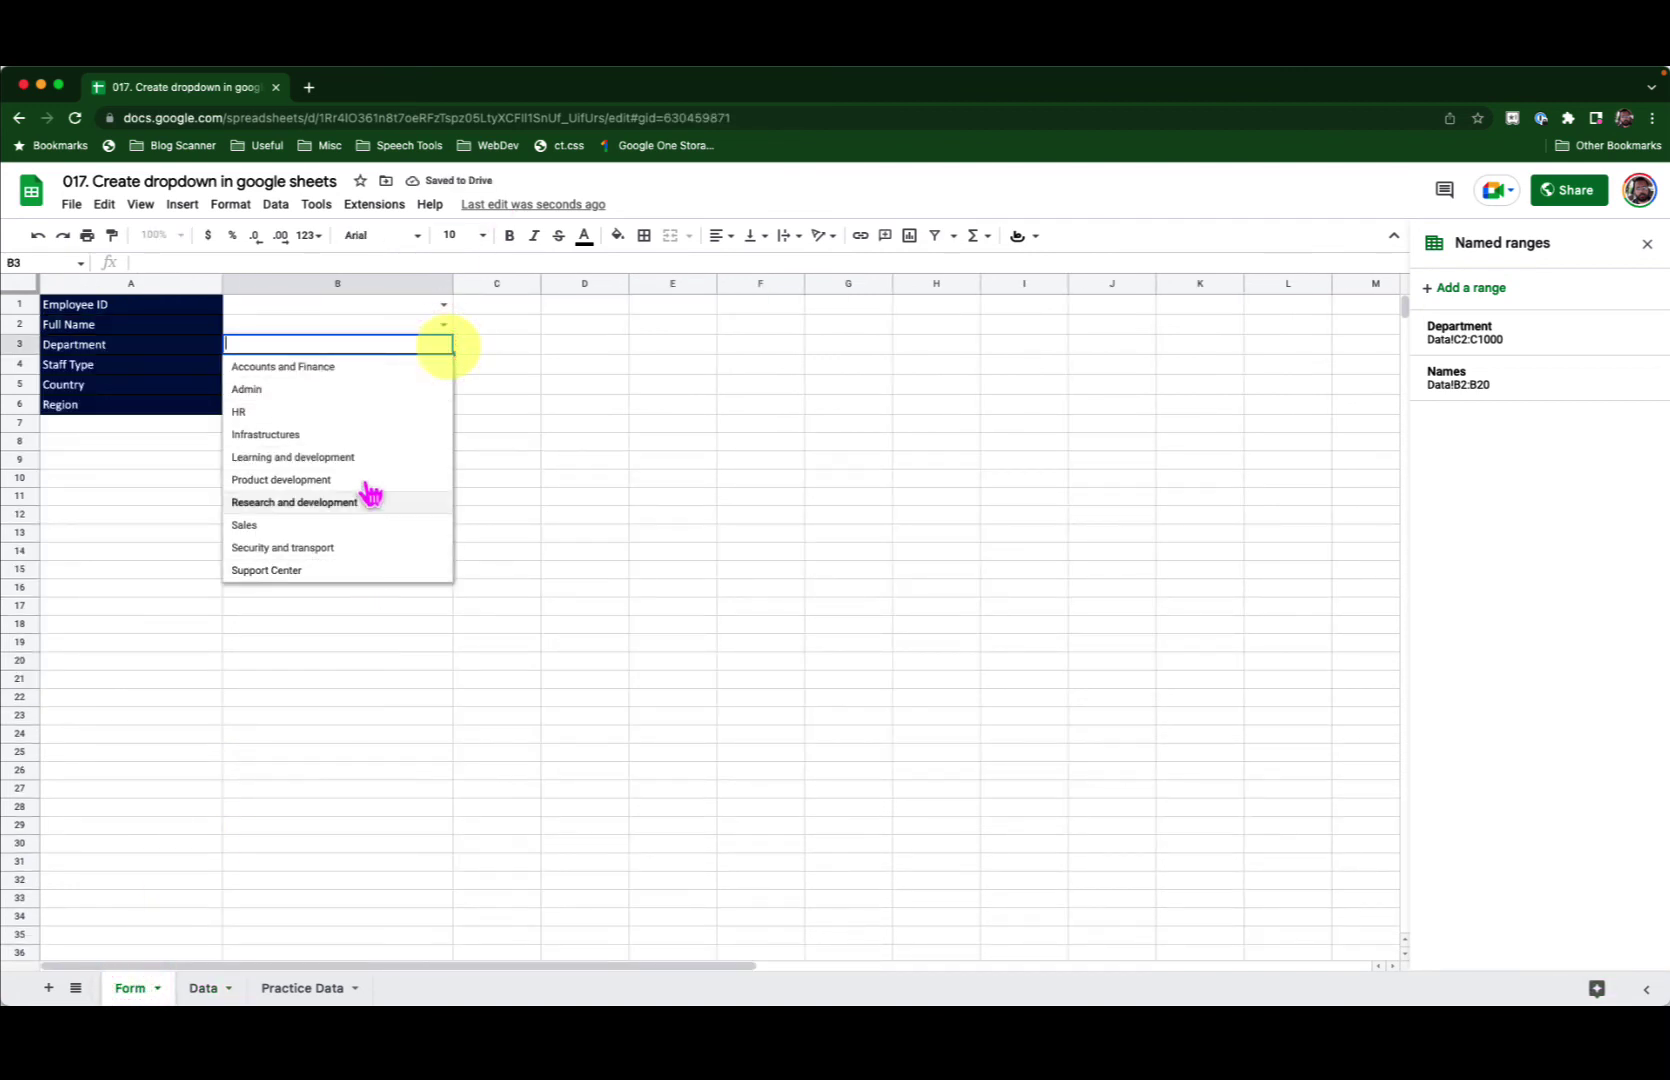
click(489, 347)
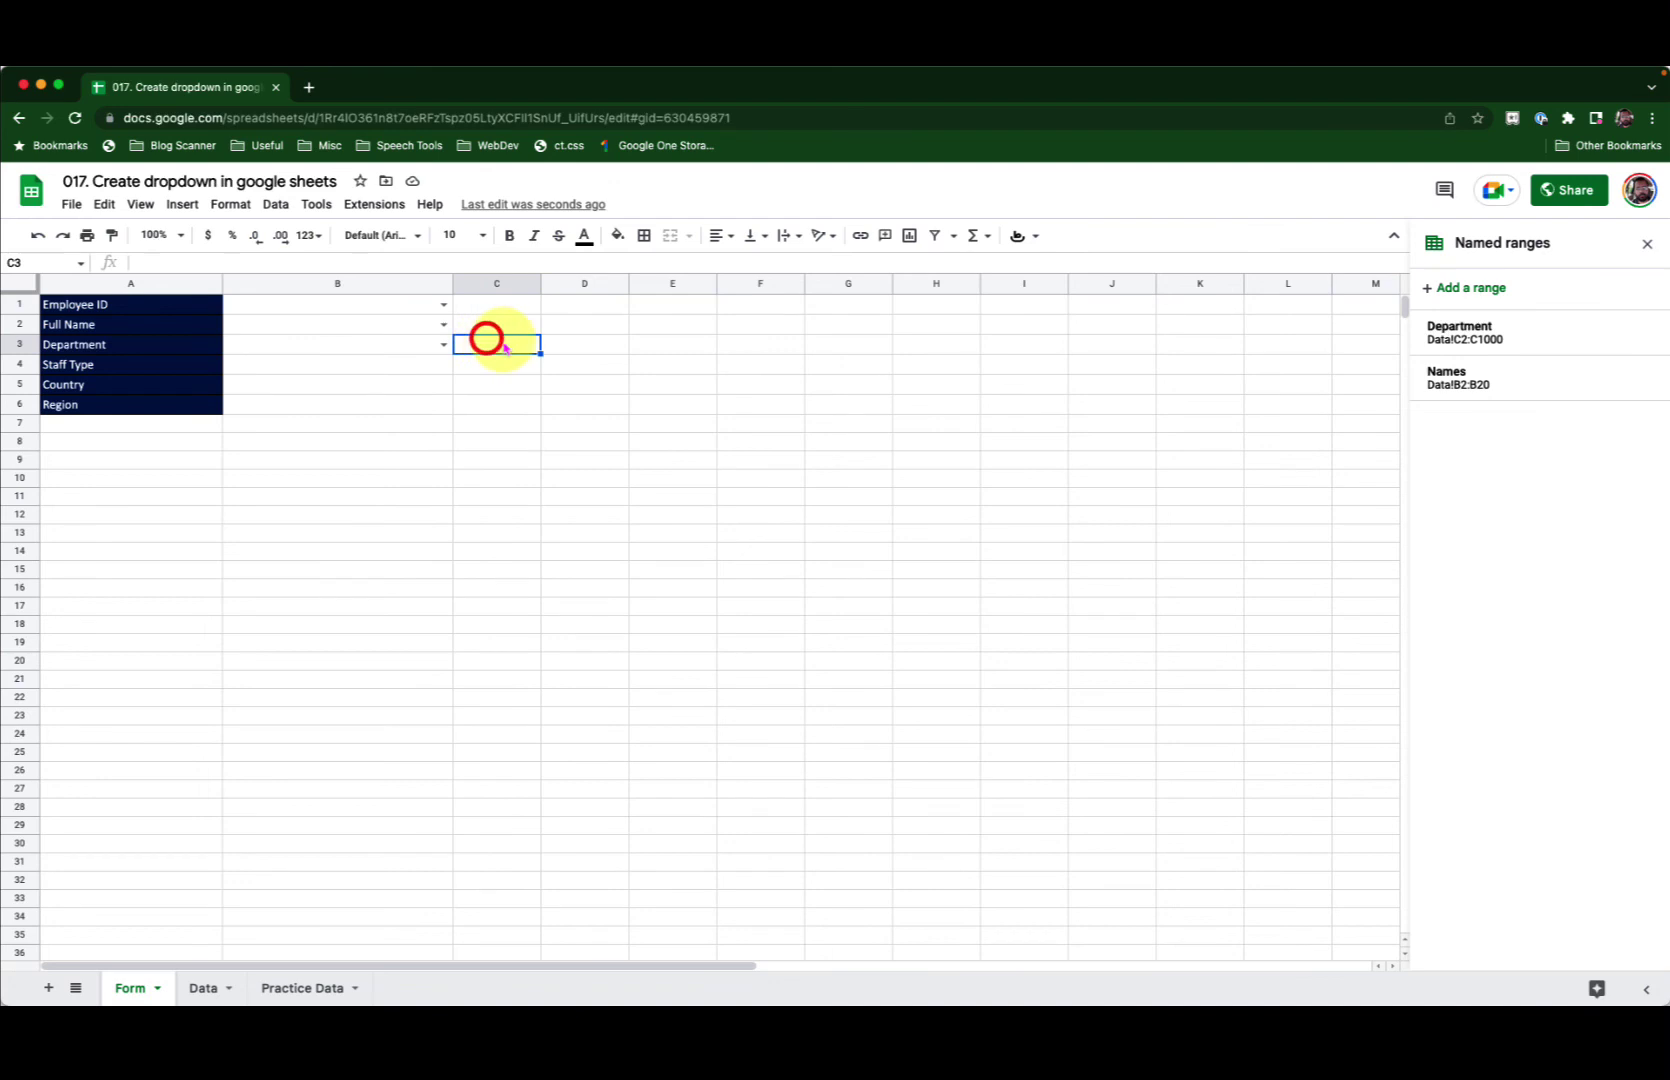
- Give Form!D3 a 'List of items' validation and begin entering the items, starting with 'Items'
click(601, 344)
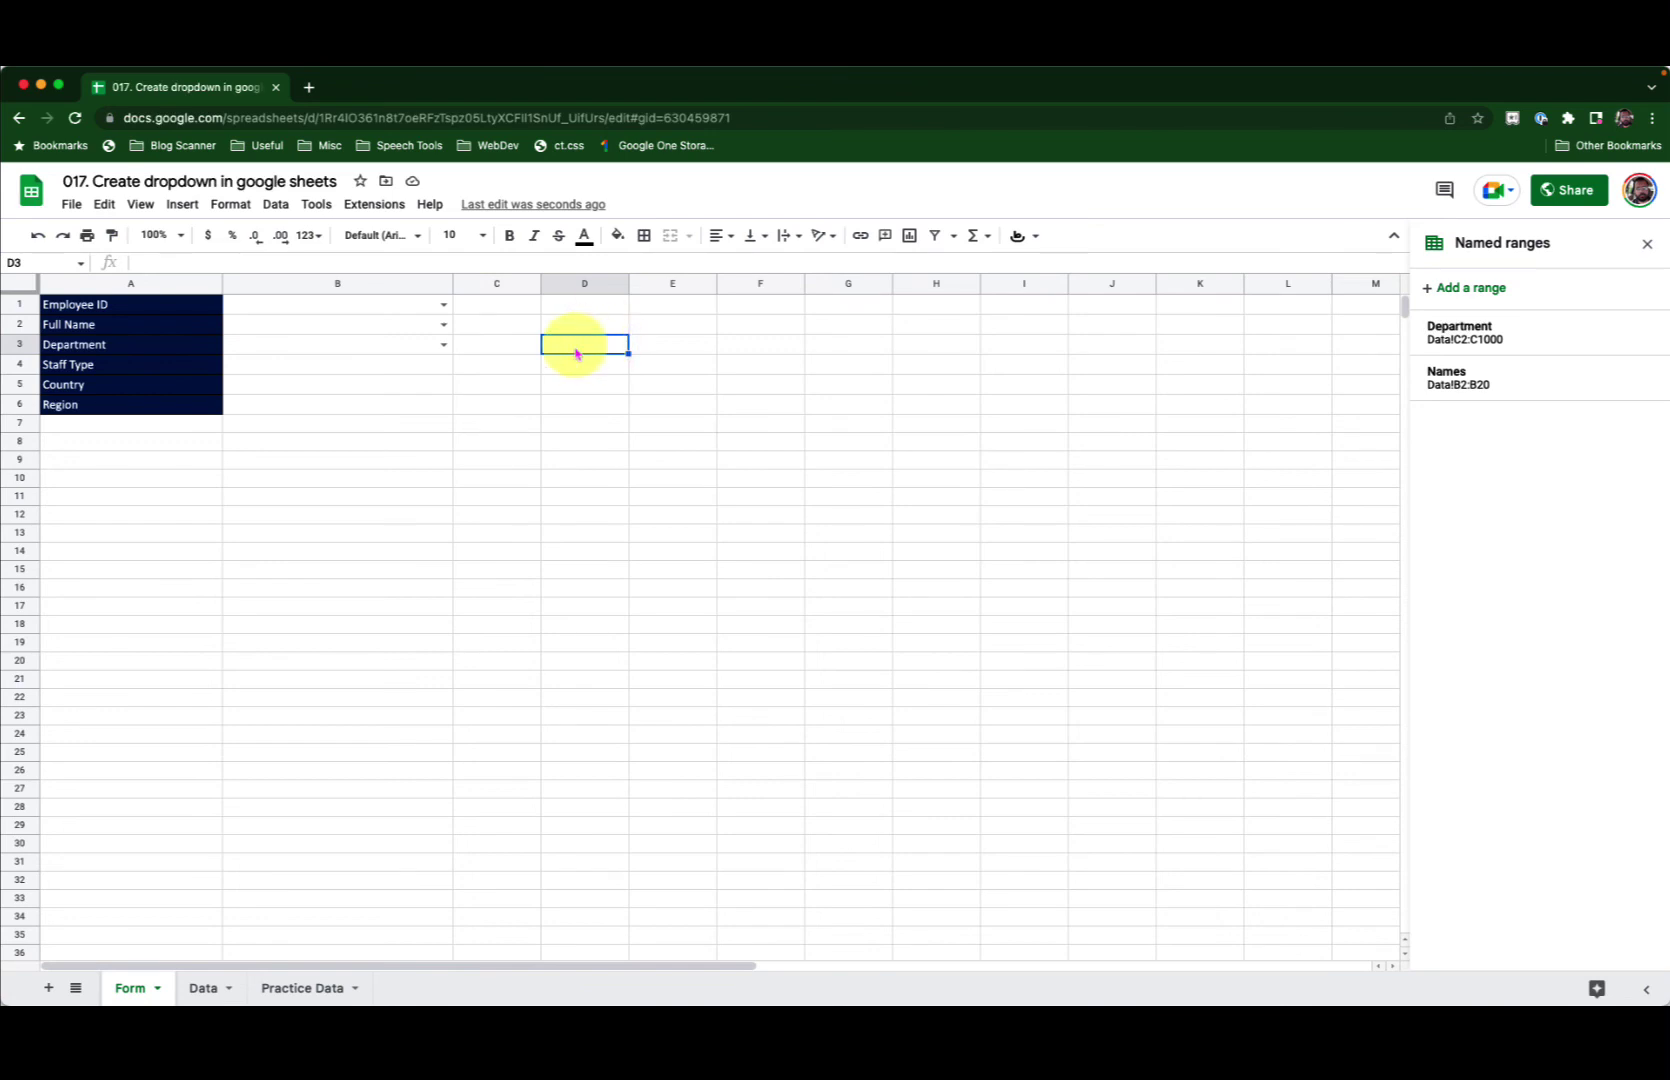
click(275, 204)
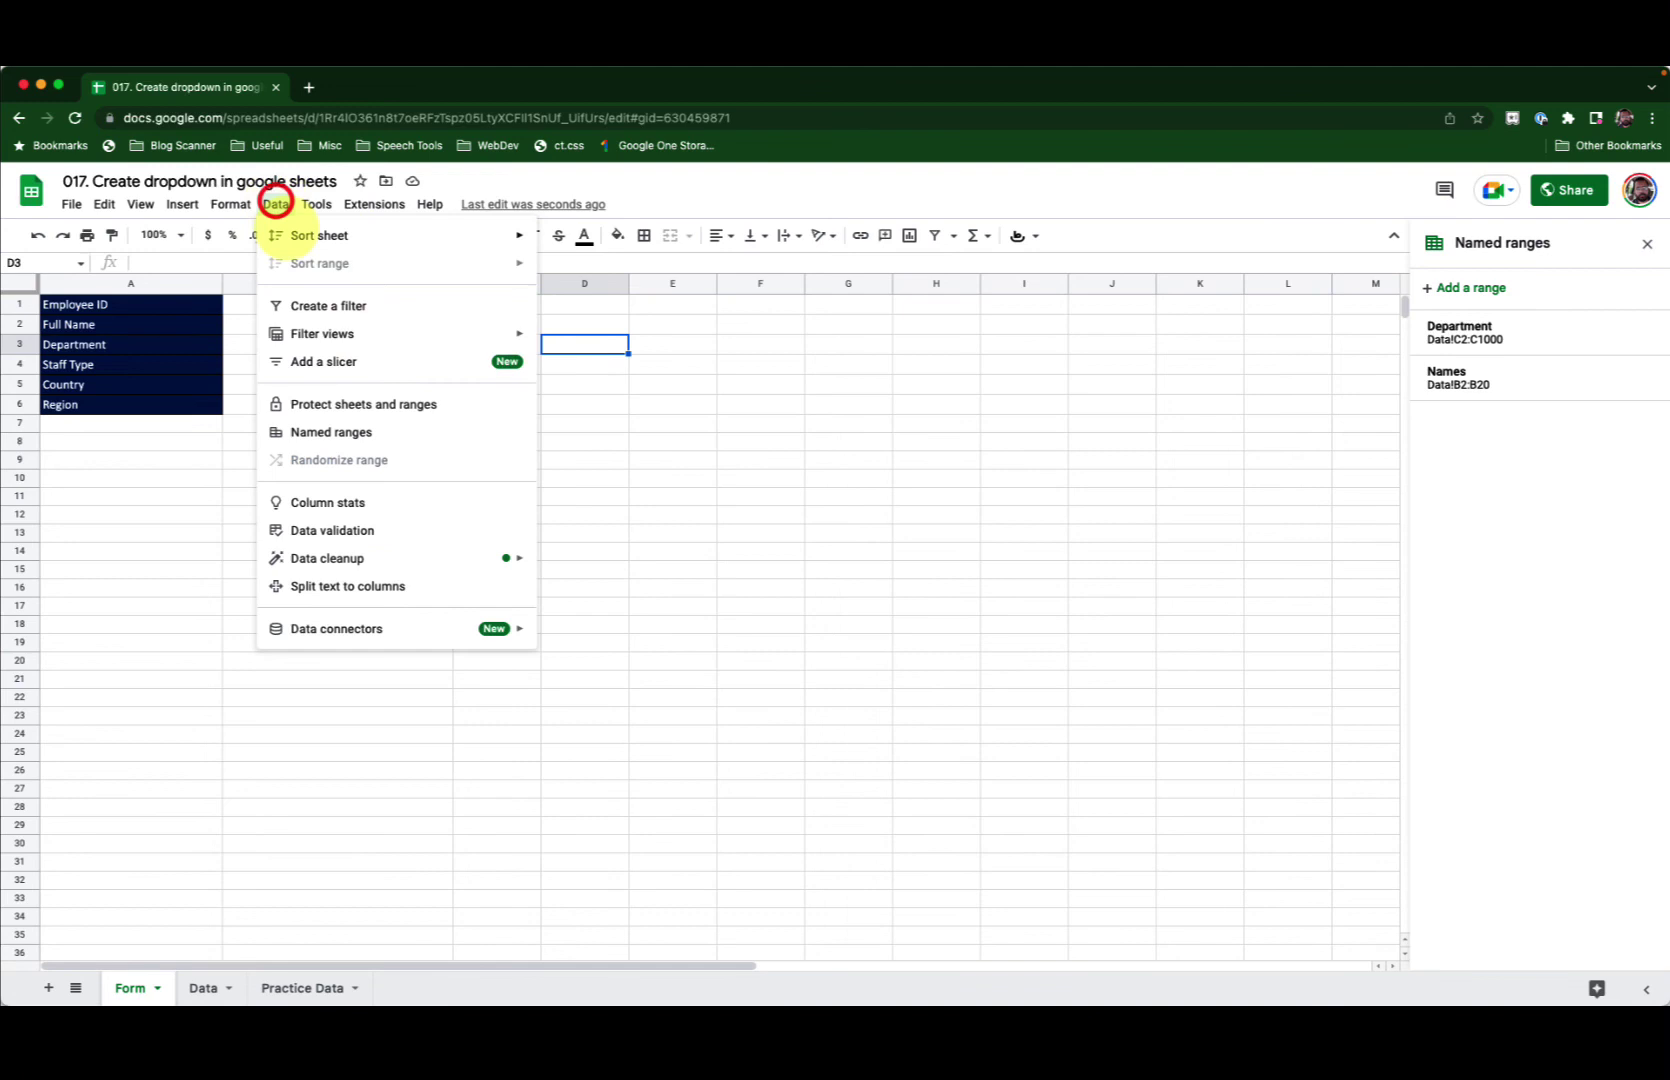
click(410, 540)
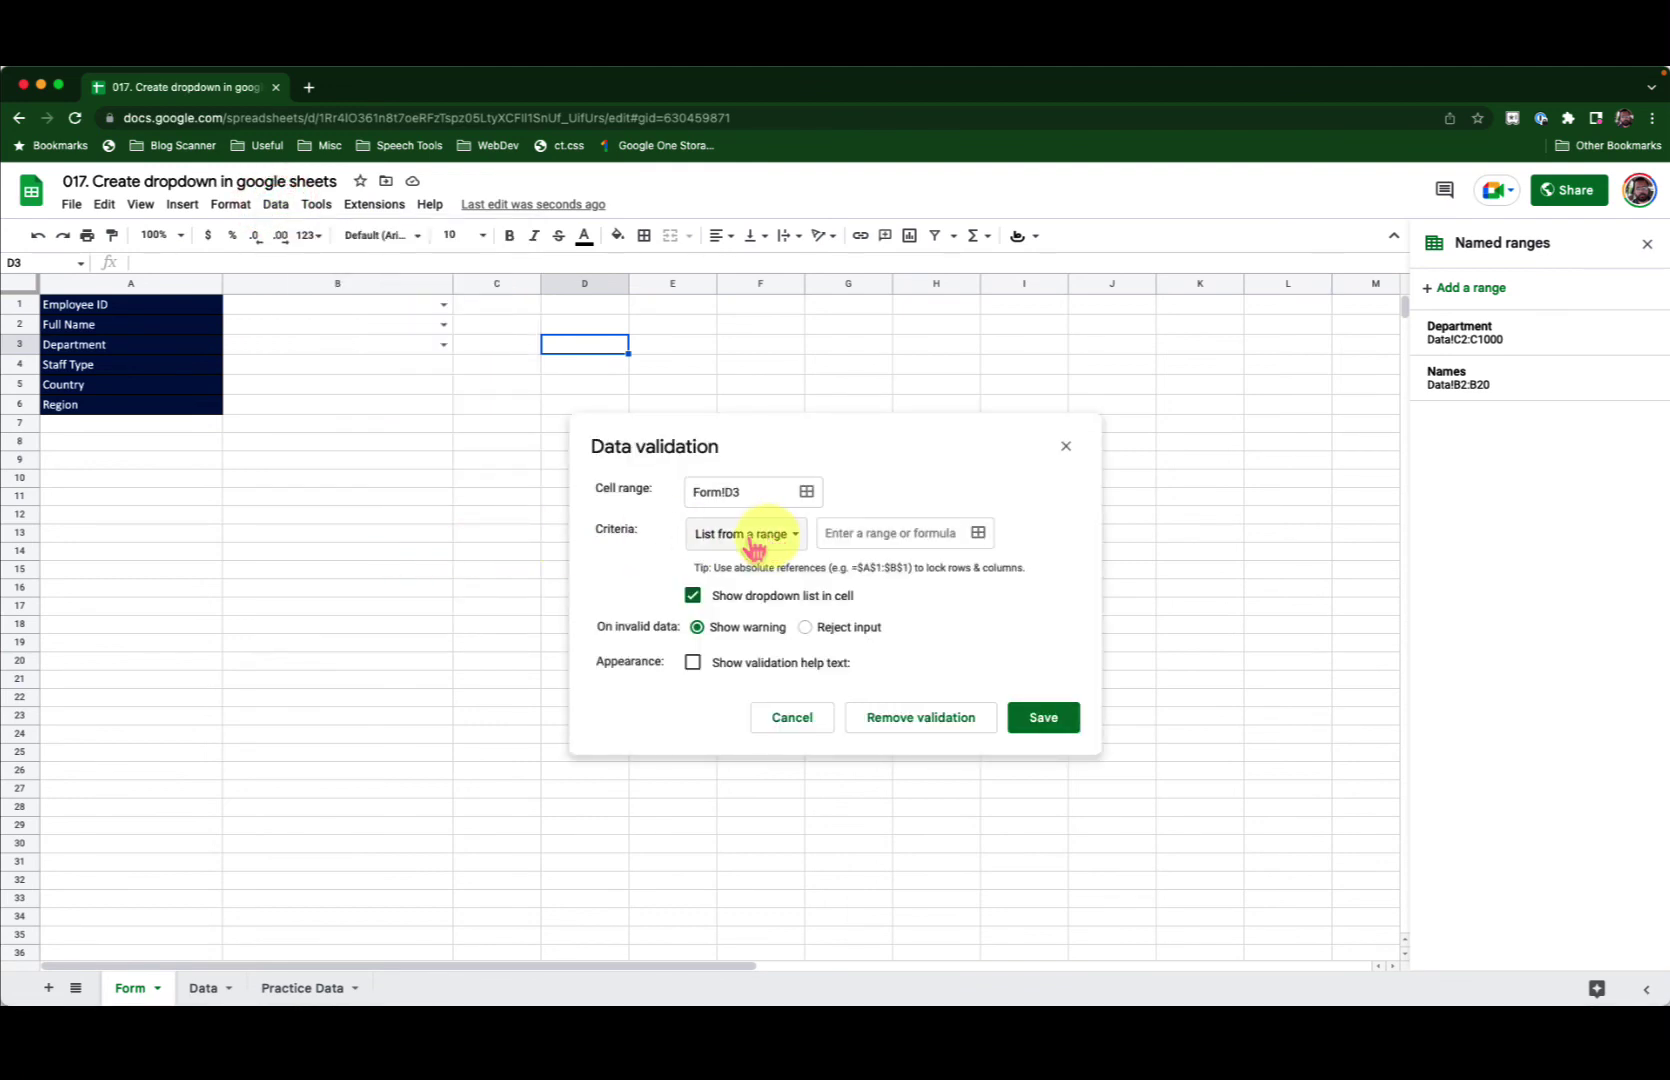
click(772, 540)
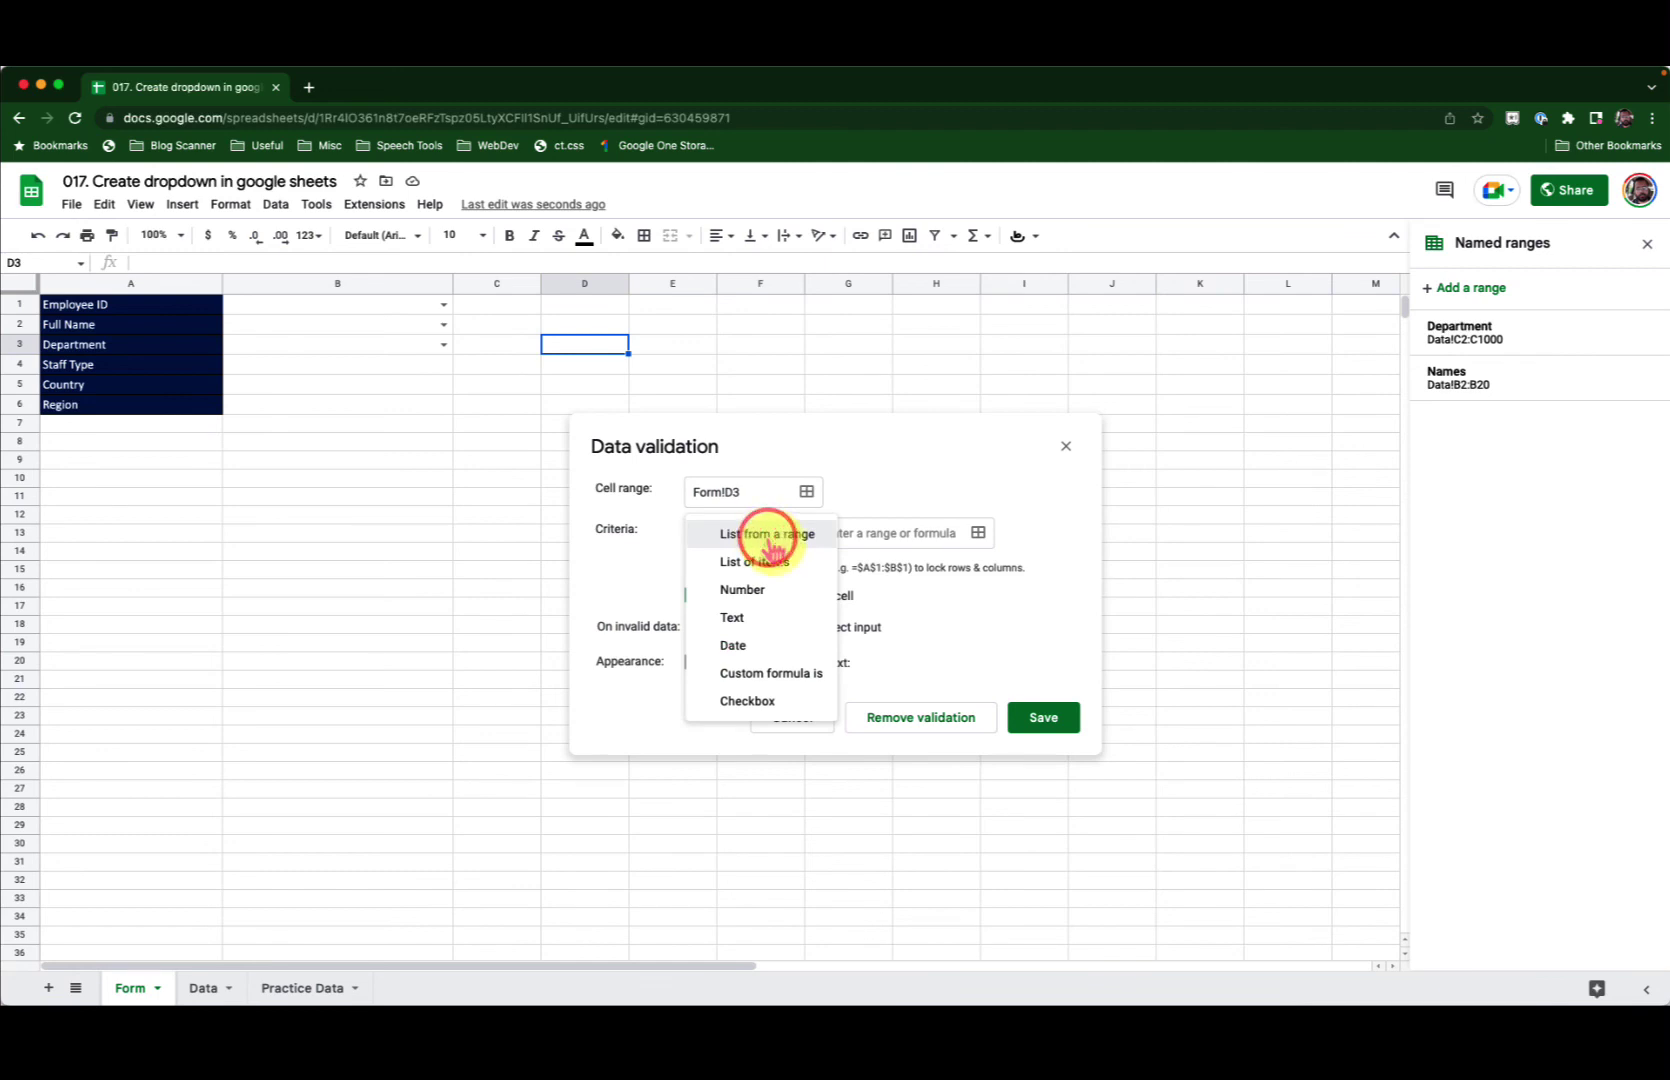
click(790, 562)
click(852, 530)
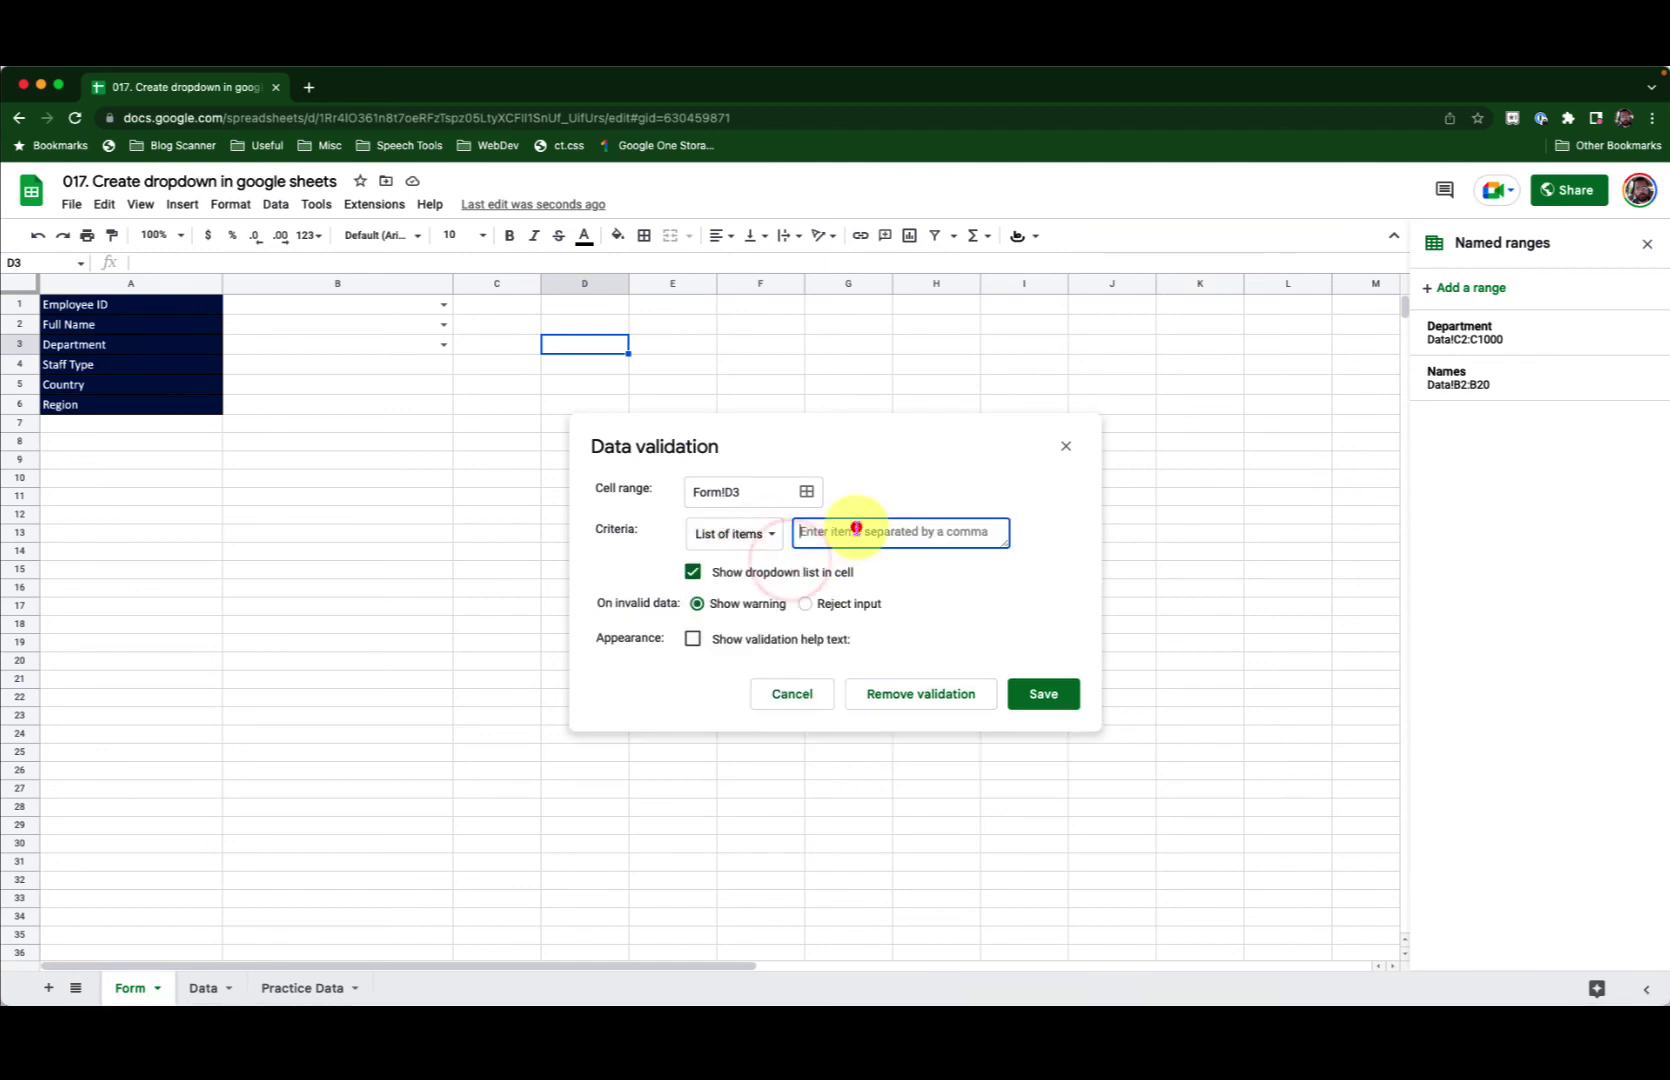
text(Items 01, Item 02, Item 03)
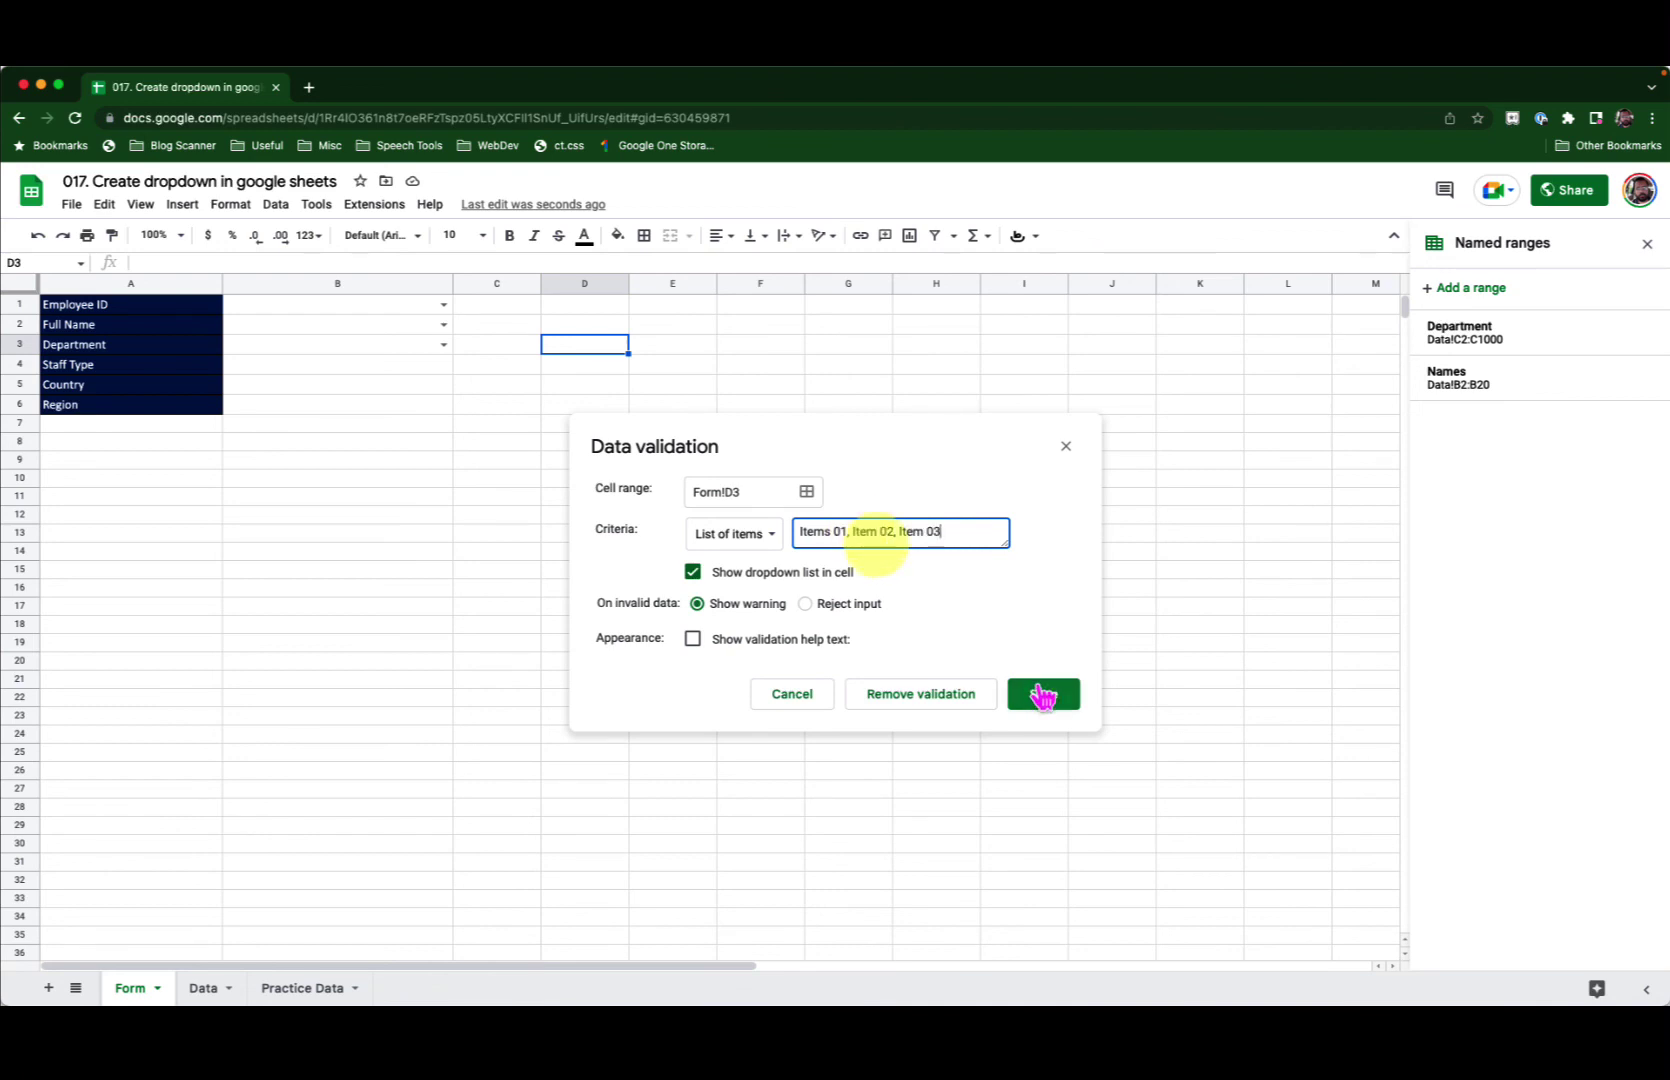
click(1043, 693)
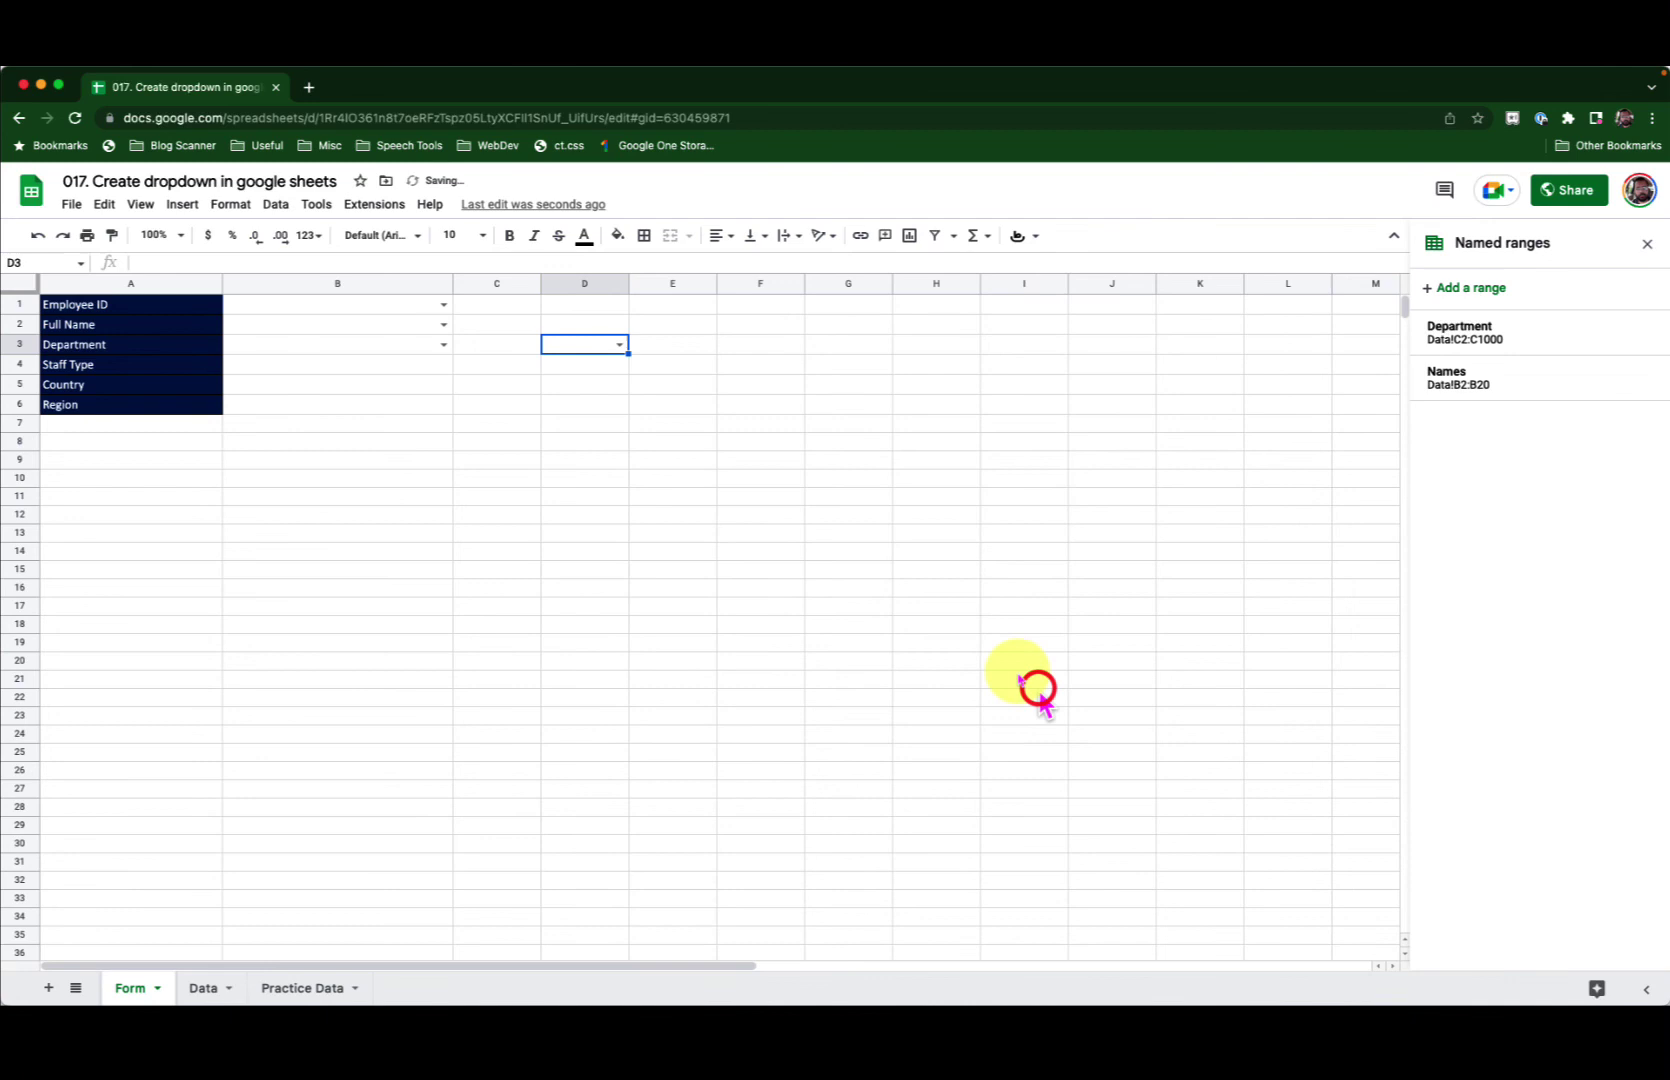
click(620, 345)
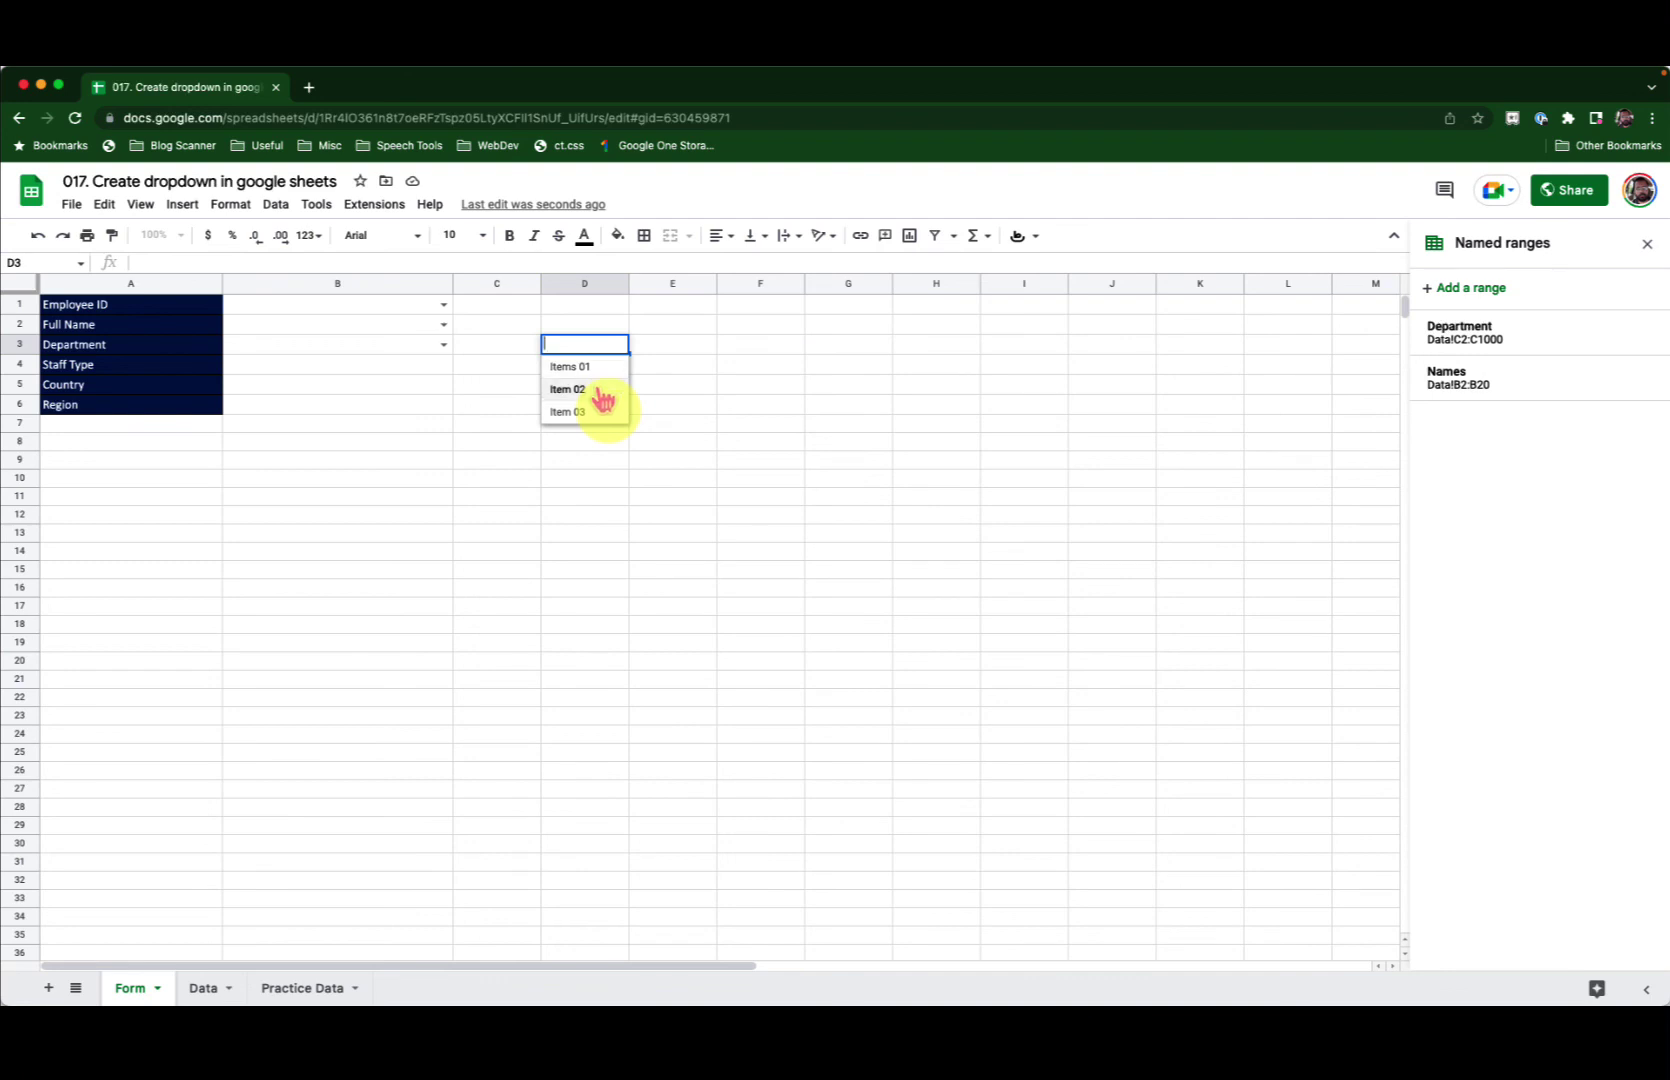
click(596, 443)
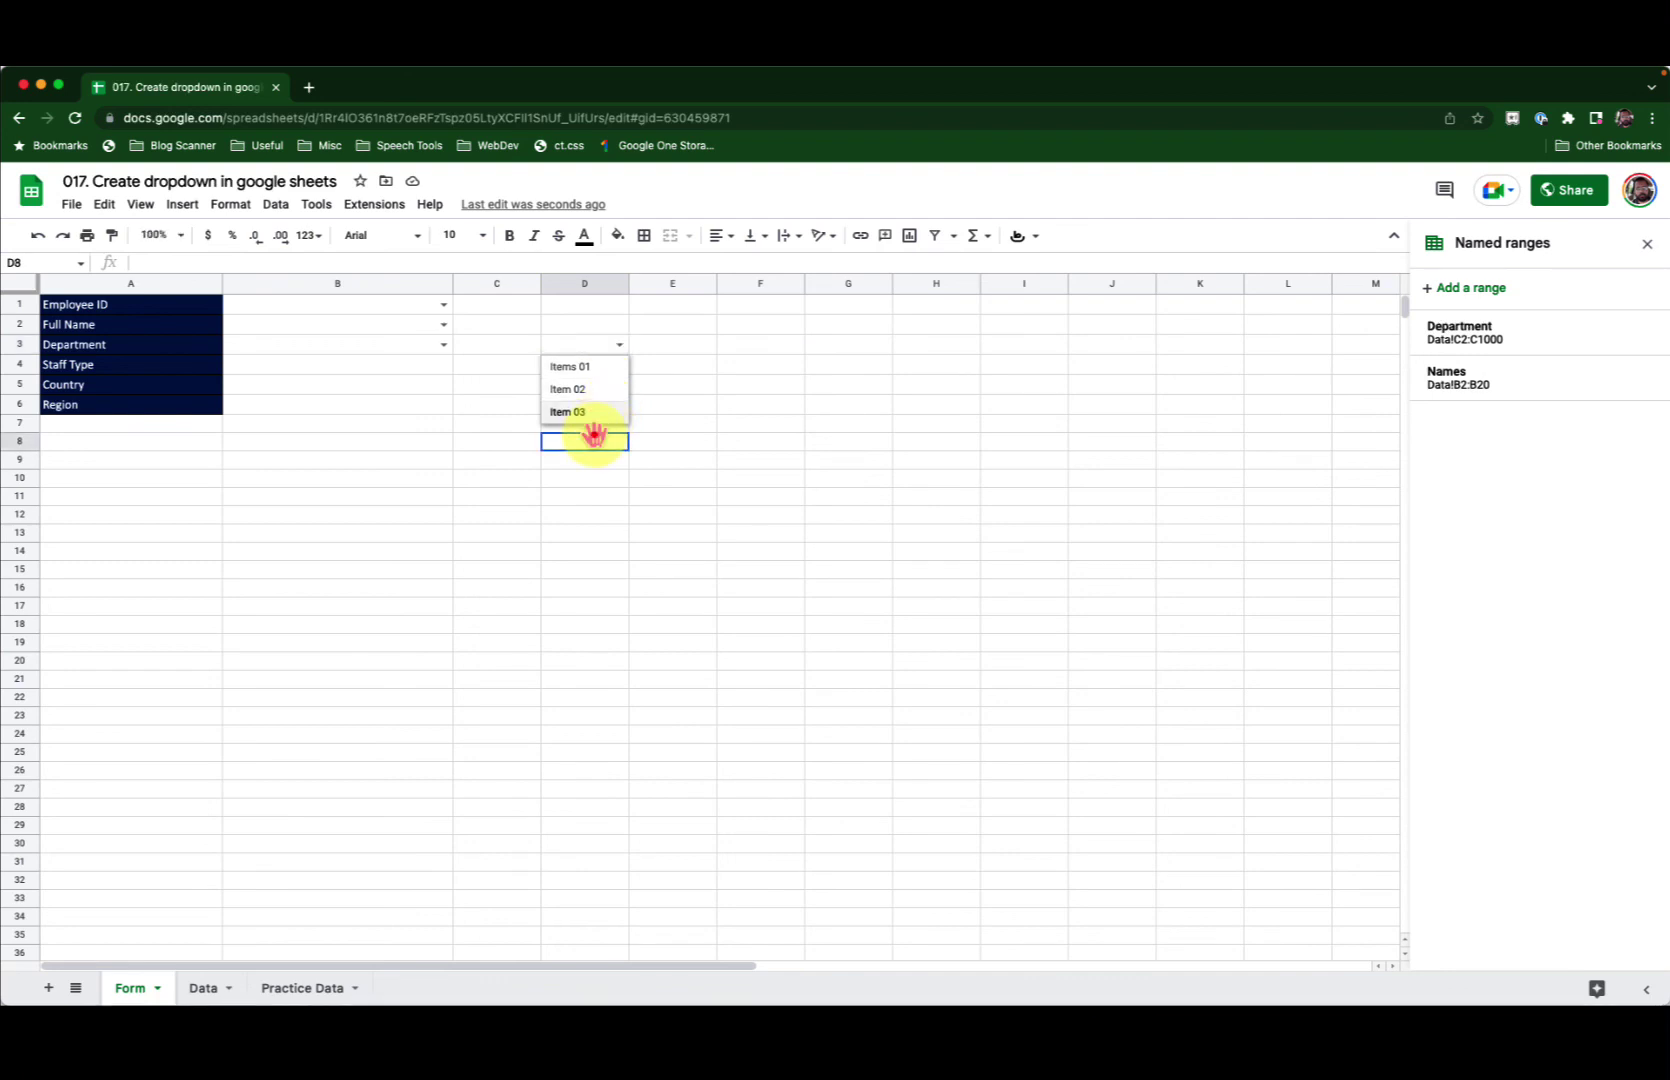